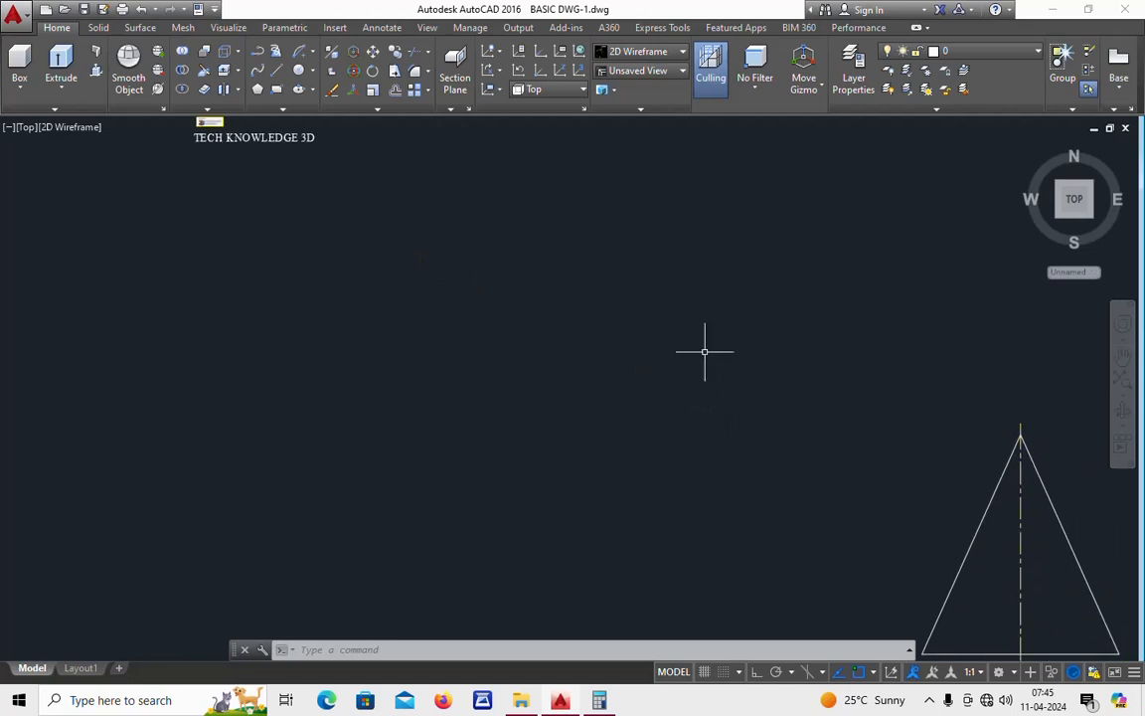
Step: Add a horizontal linear dimension below the triangle, measuring the full width of its base
scroll(760, 375, down, 2)
middle_drag(887, 445, 600, 323)
scroll(693, 377, up, 2)
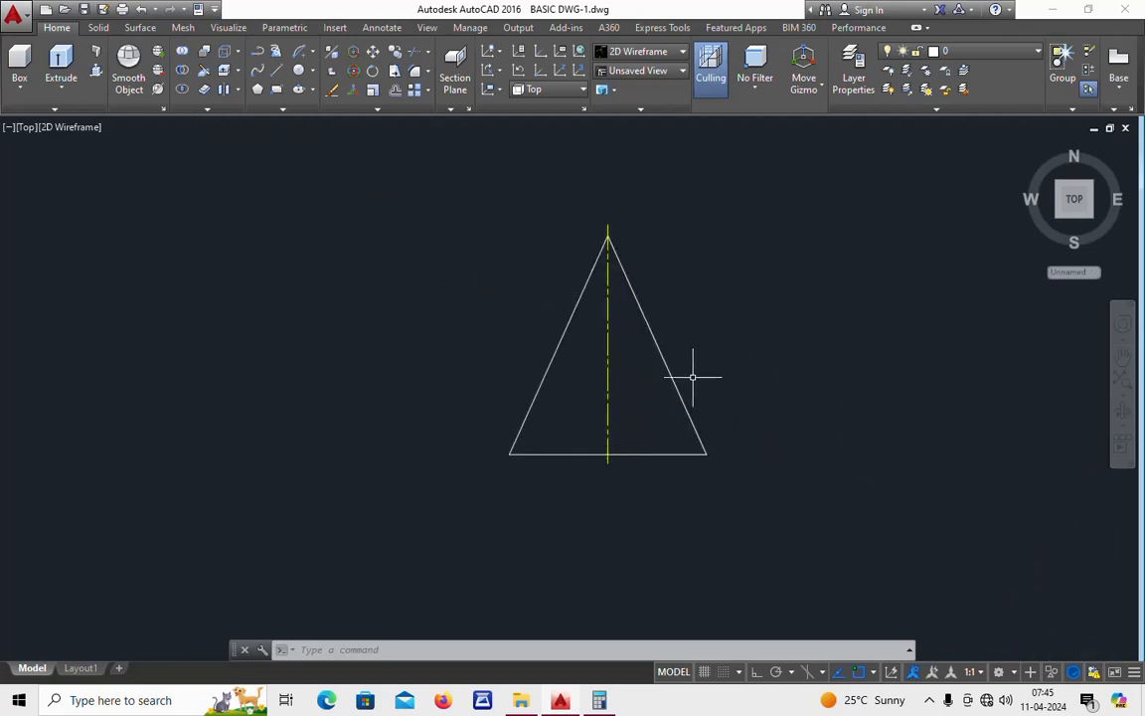
scroll(693, 377, up, 2)
mouse_move(690, 381)
middle_down()
mouse_move(688, 434)
mouse_move(680, 365)
middle_up()
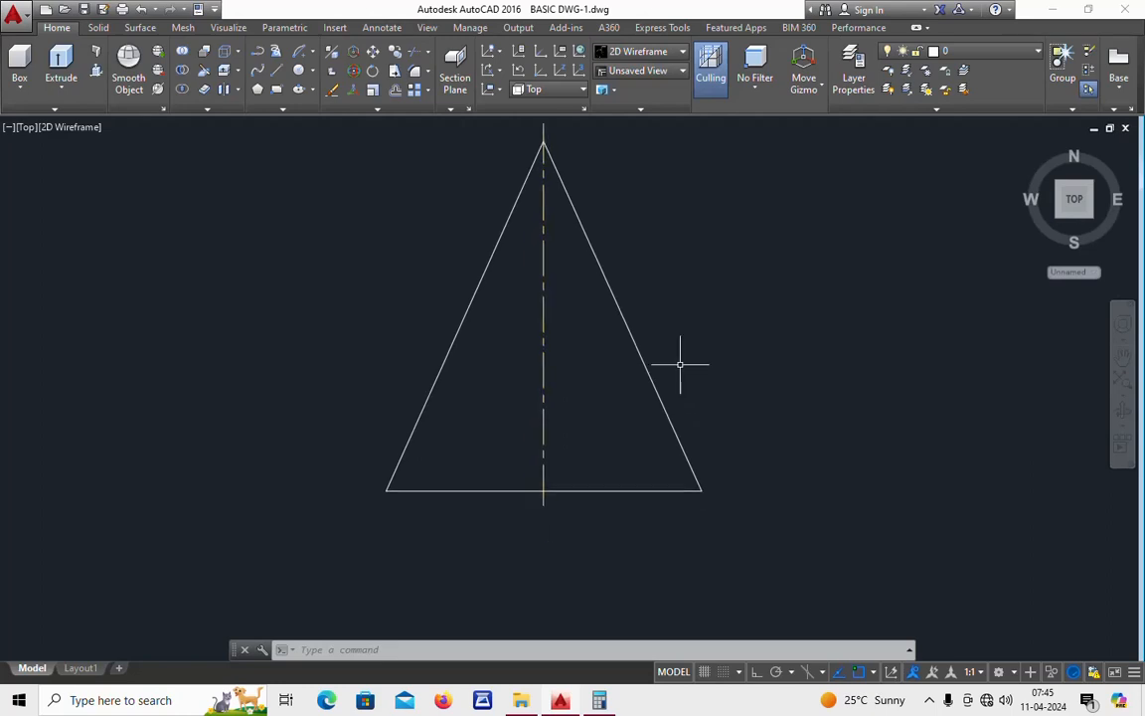
text(dli)
key(Return)
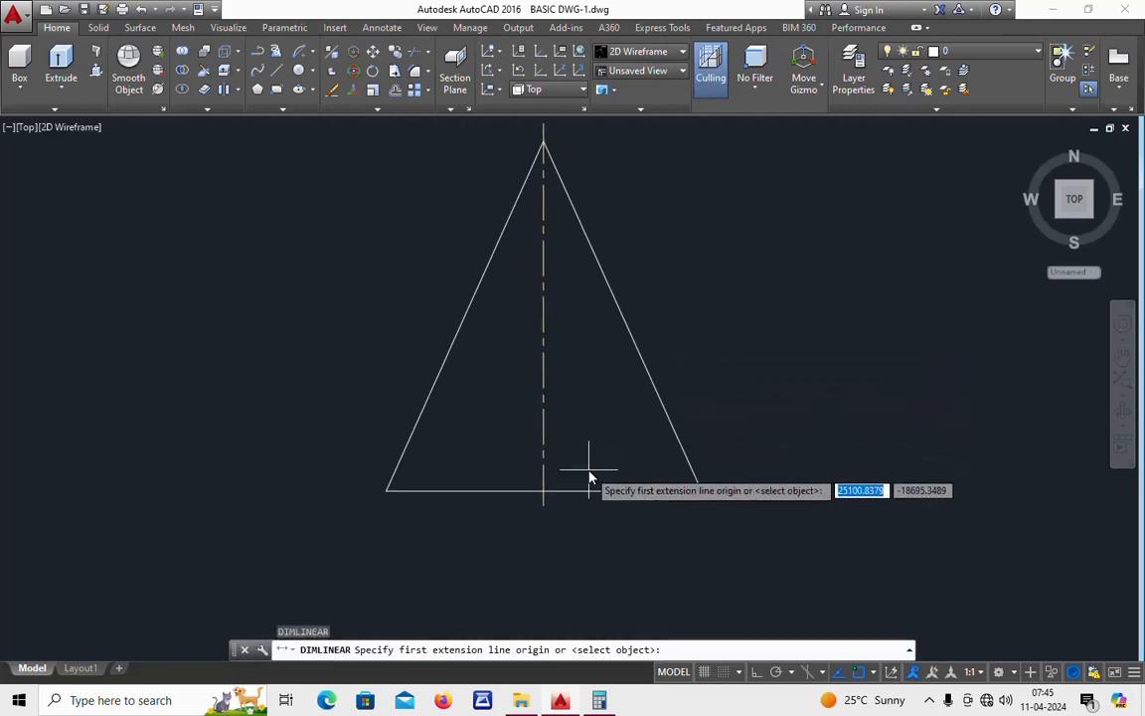
click(387, 491)
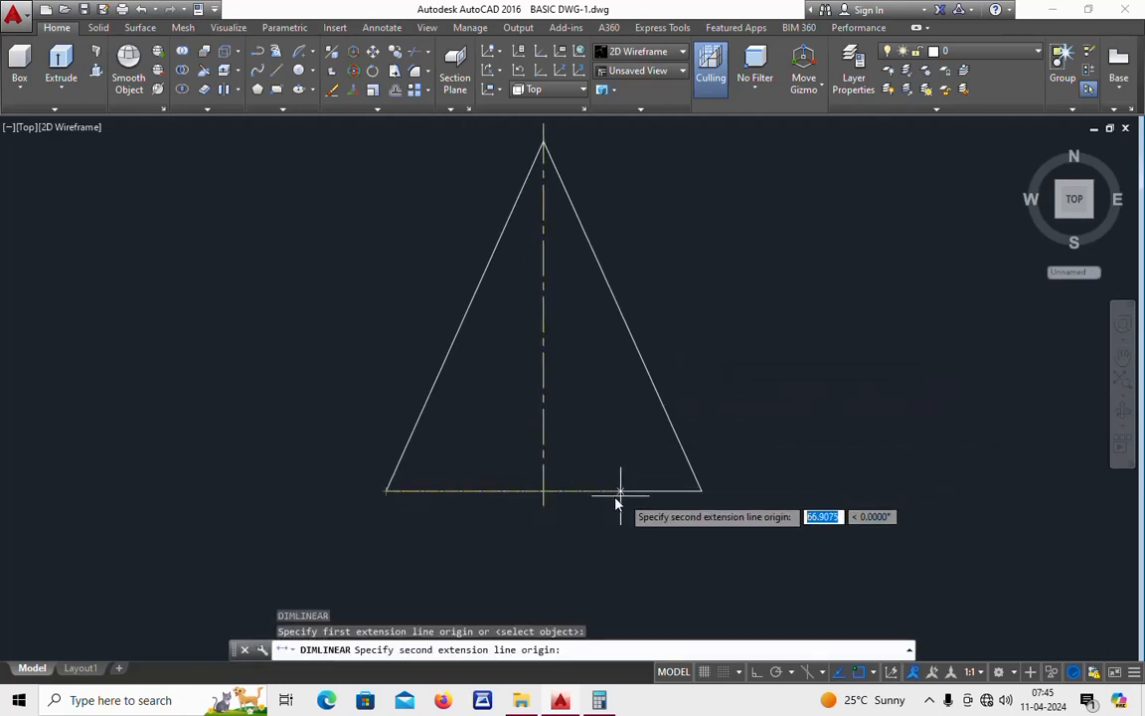
click(703, 500)
click(693, 547)
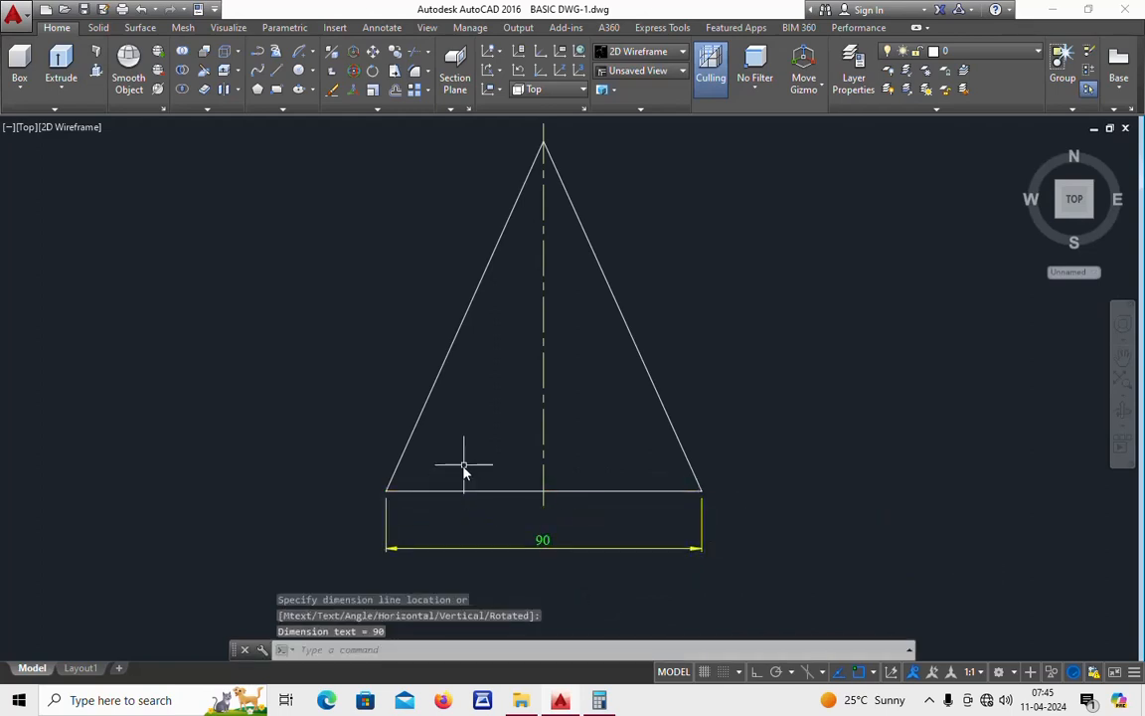
Step: Add a vertical linear dimension on the triangle's left side, from the base's left corner to the apex
middle_drag(465, 470, 490, 490)
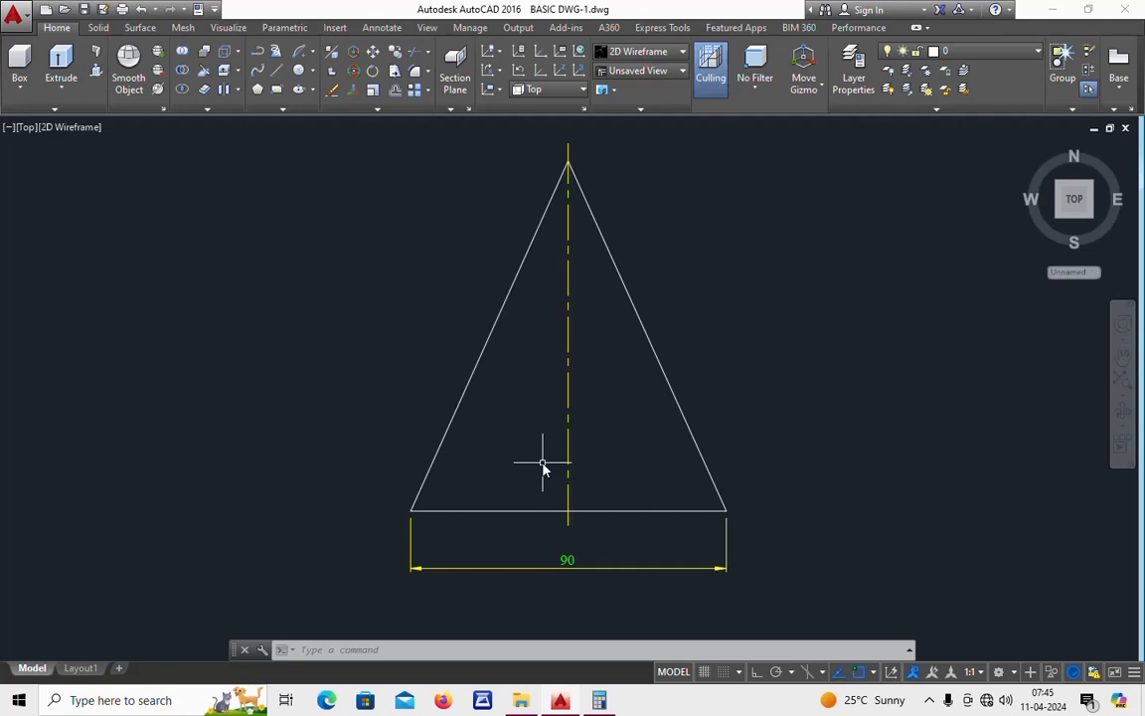
text(dli)
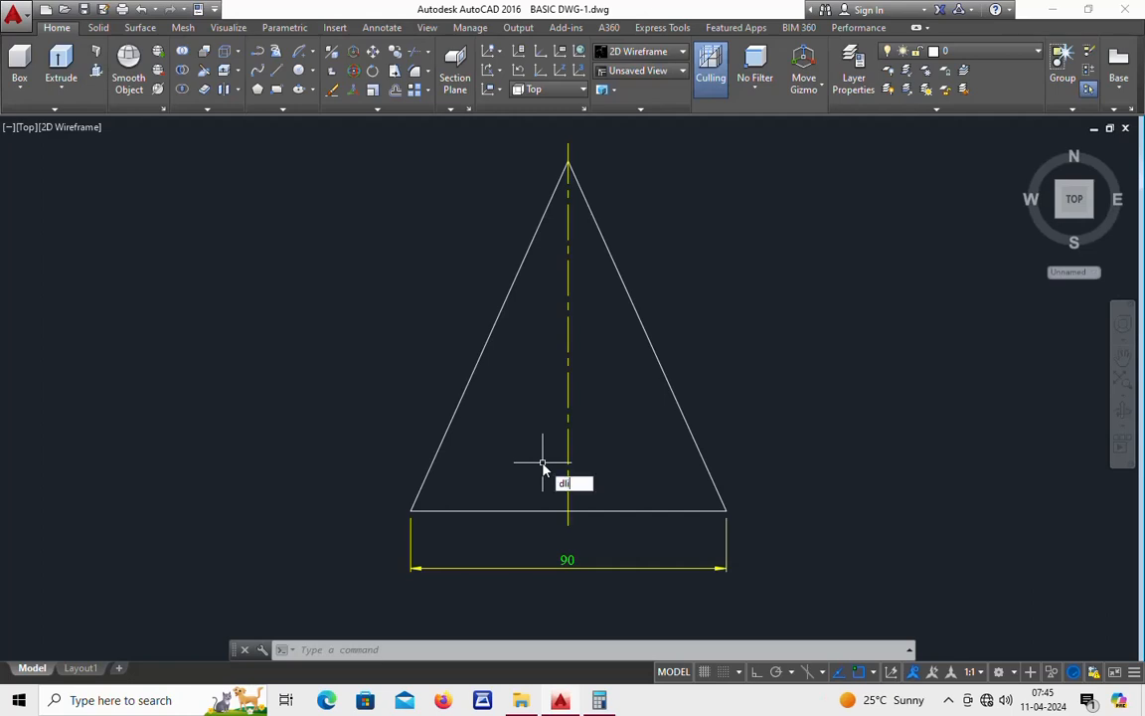
key(Return)
click(411, 510)
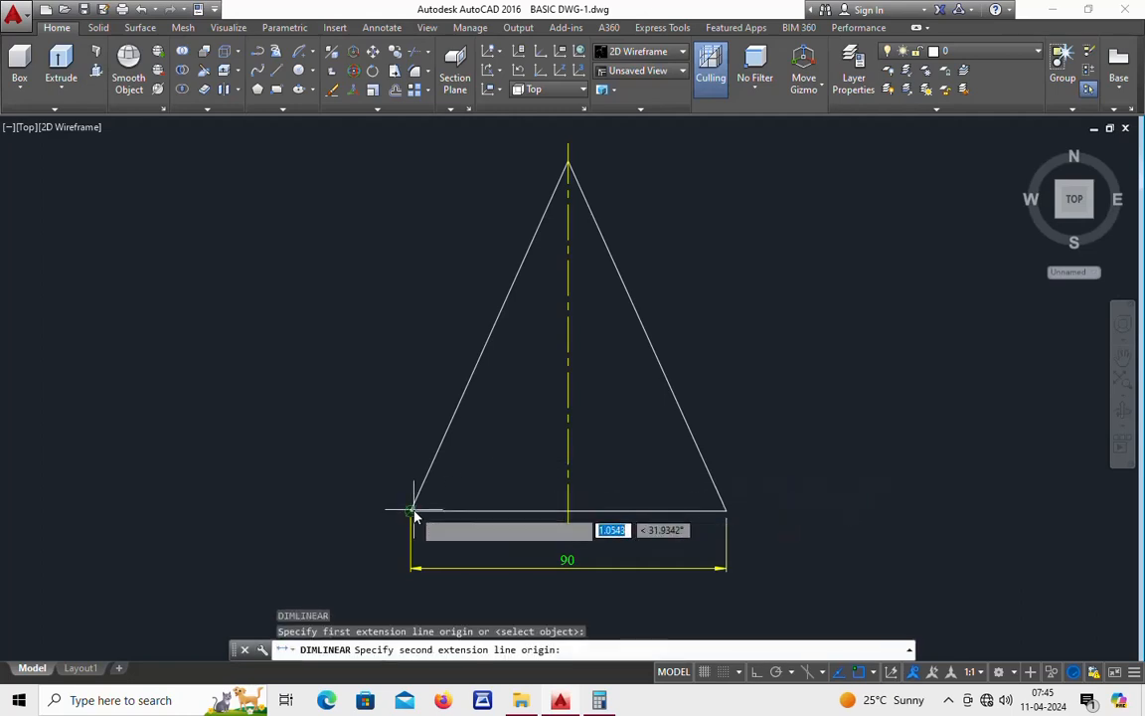
click(568, 161)
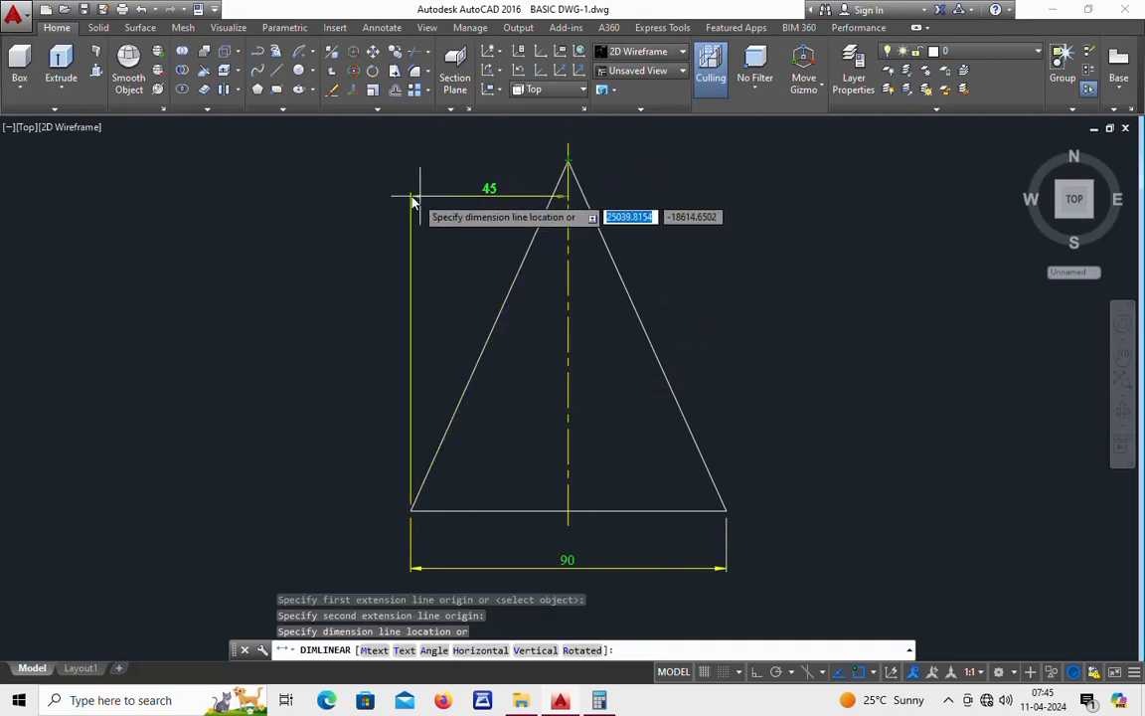
click(354, 202)
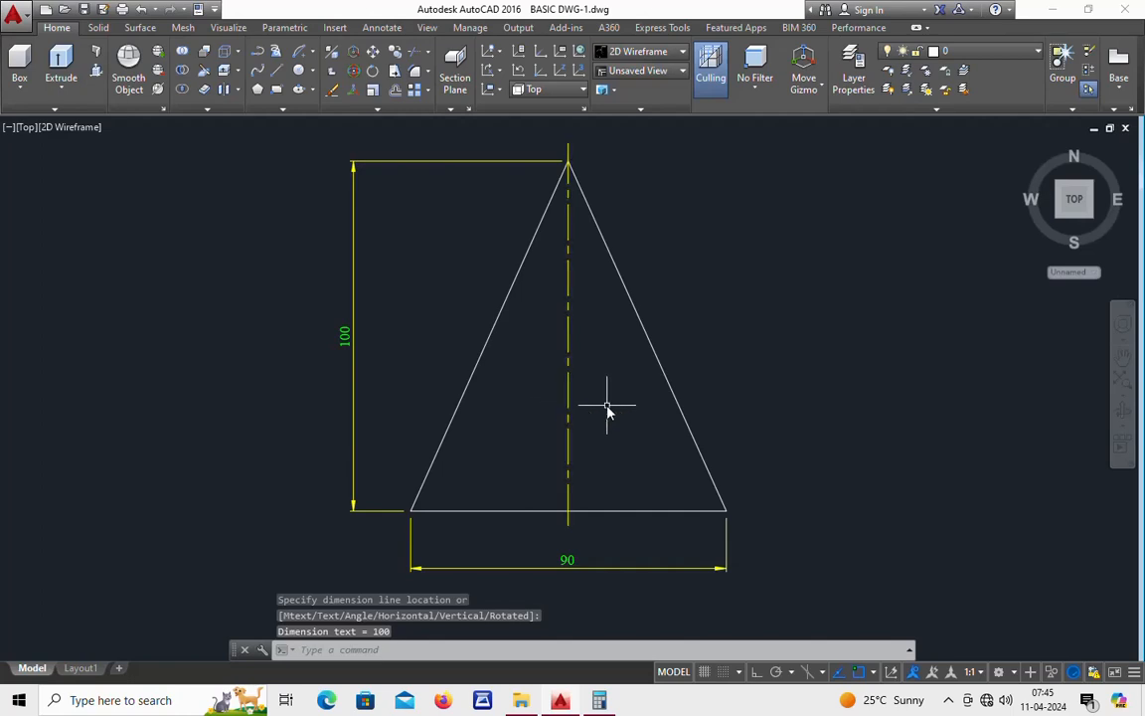
Step: Add an aligned dimension along the triangle's left slant side, from the base corner to the apex
scroll(613, 407, down, 2)
mouse_move(693, 414)
middle_down()
mouse_move(609, 386)
mouse_move(541, 401)
middle_up()
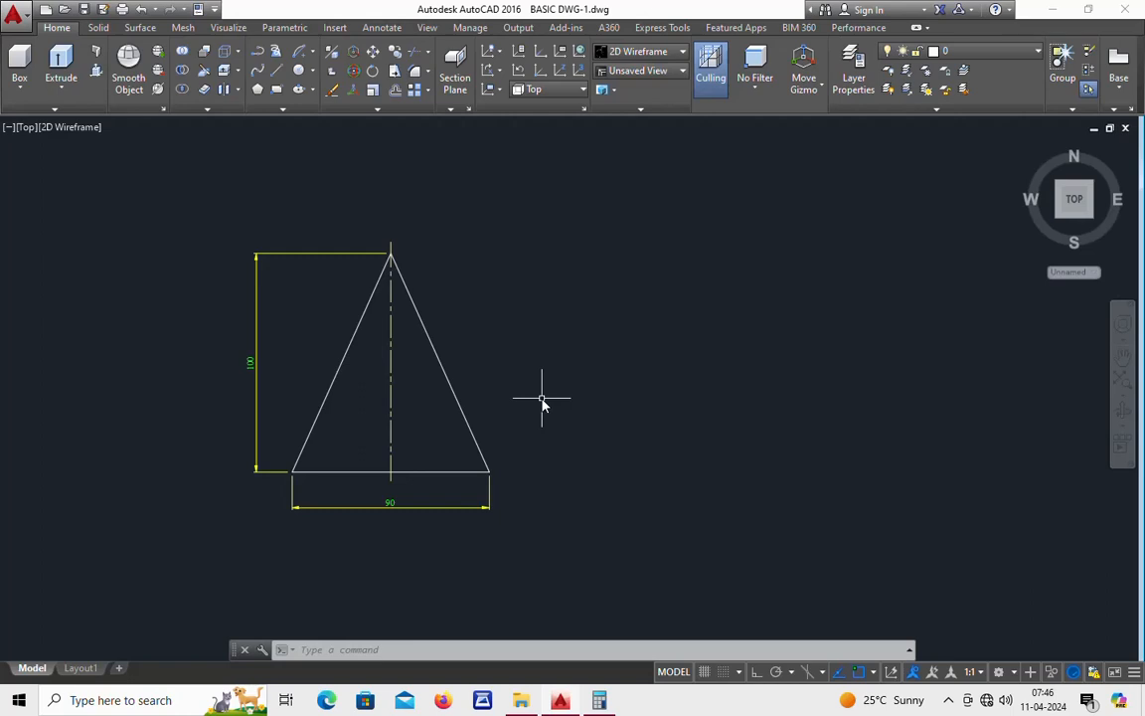
scroll(422, 493, up, 2)
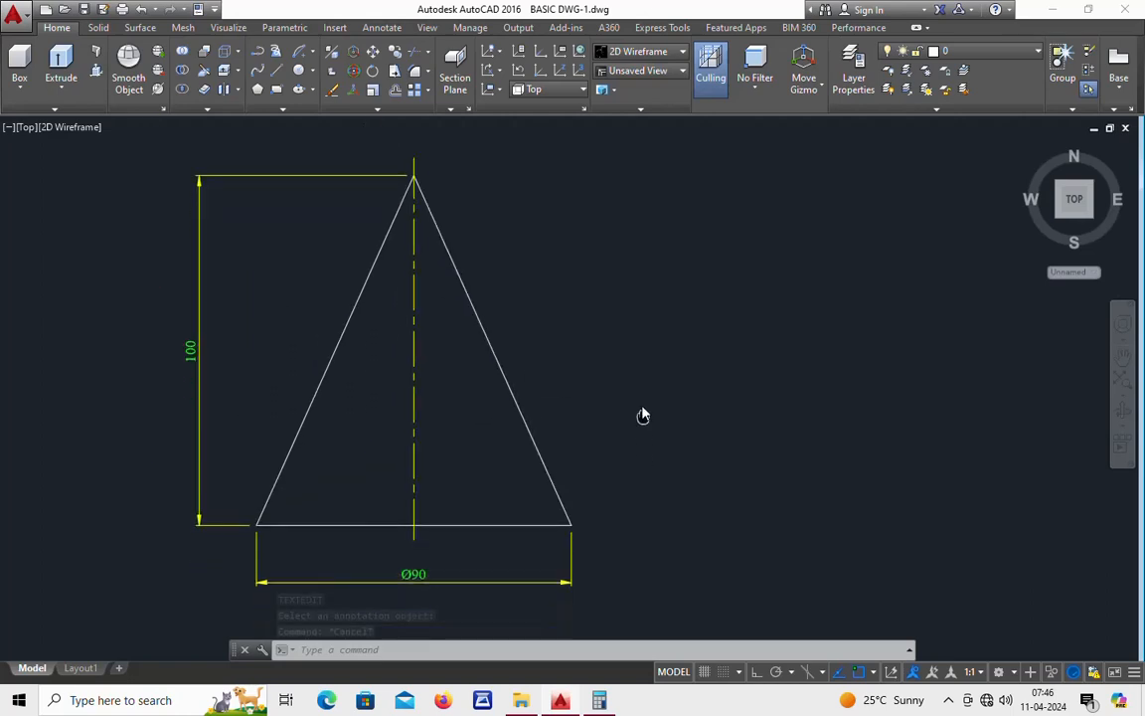
middle_drag(643, 417, 640, 395)
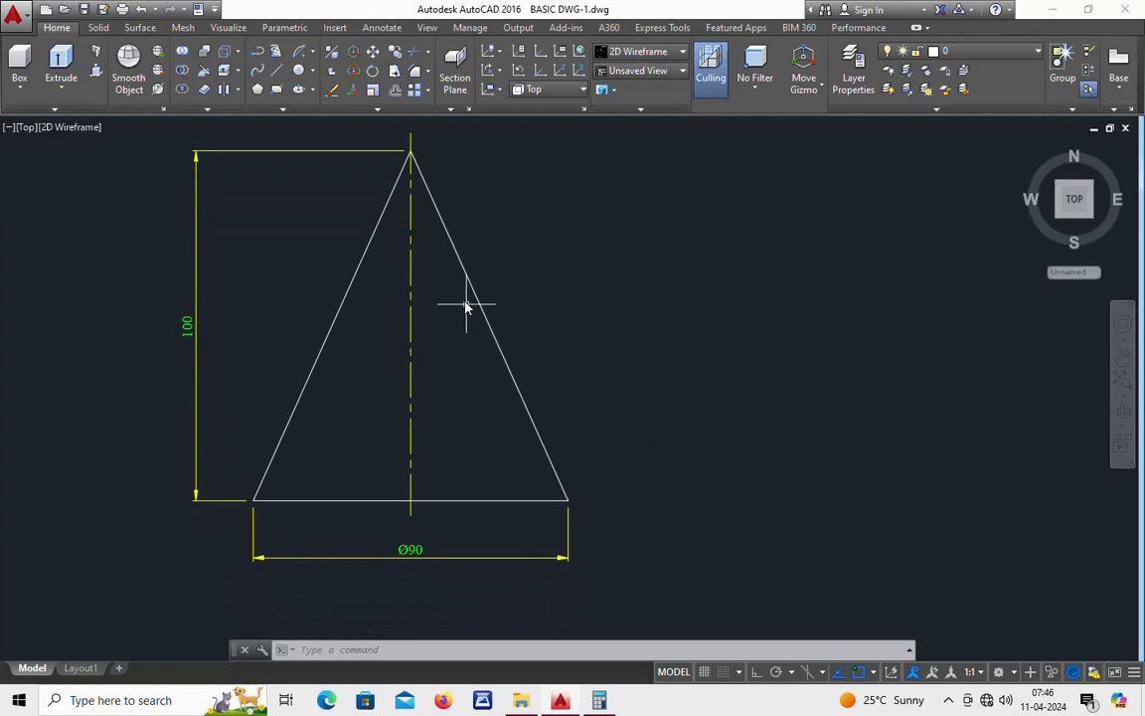
text(dal)
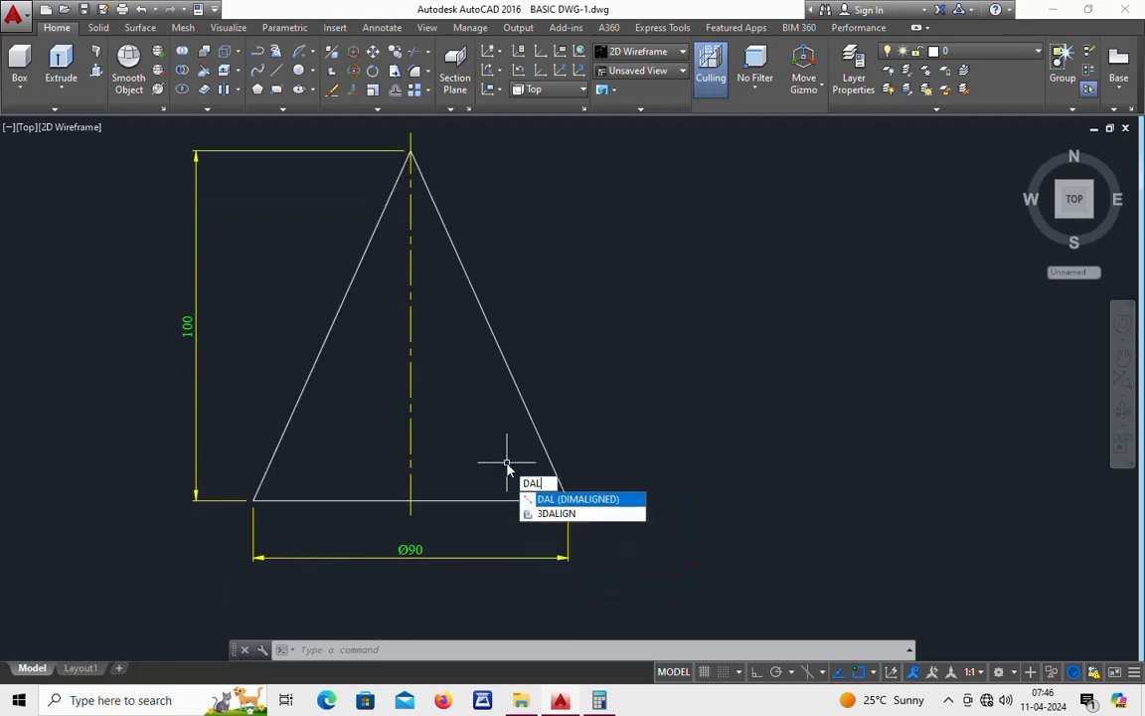
key(Return)
click(256, 501)
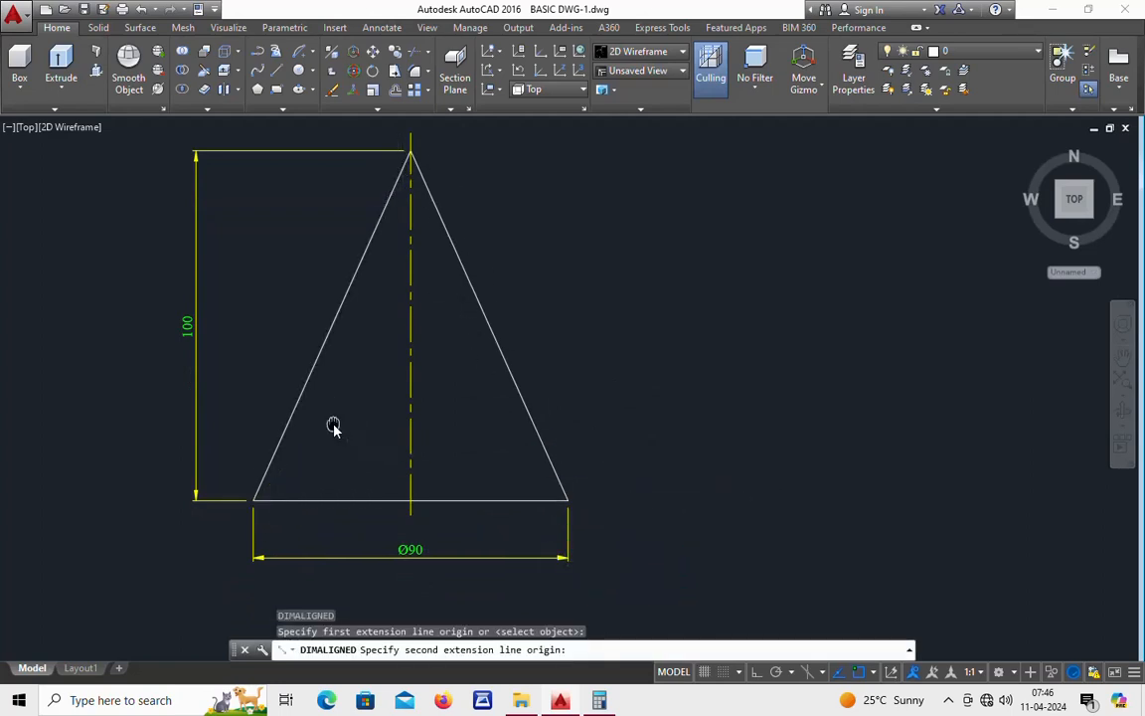
middle_drag(332, 426, 342, 511)
click(421, 235)
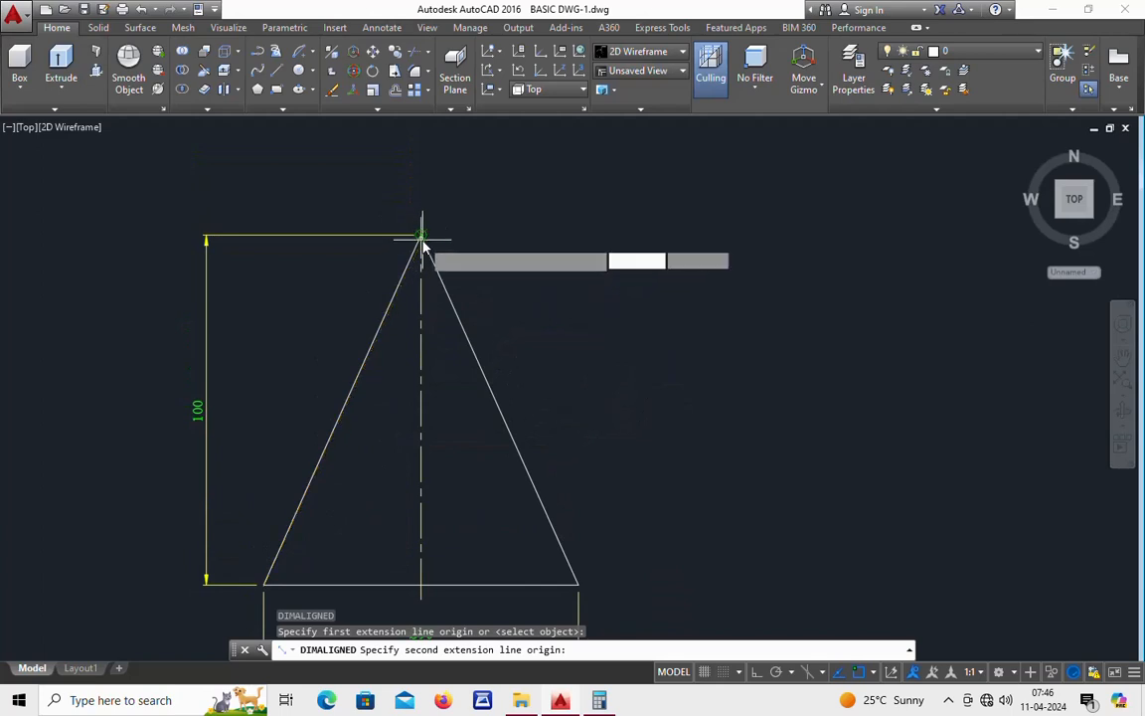
click(340, 258)
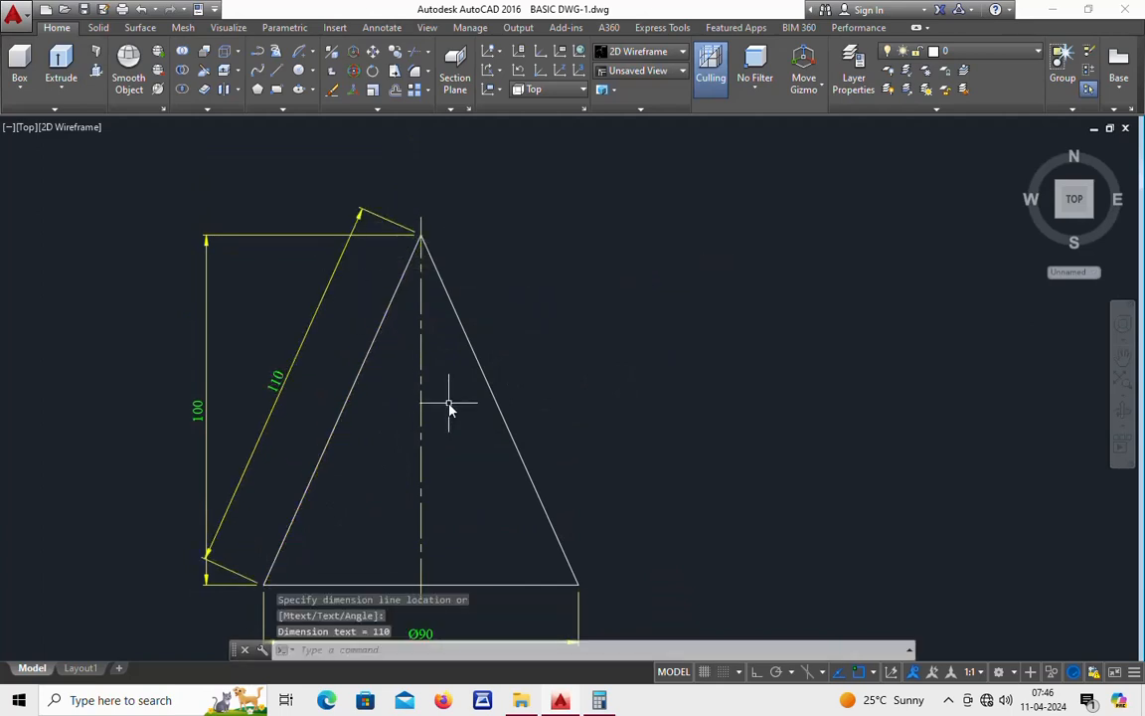
Step: Draw an arc starting at the base's right corner, centred on the triangle's apex, with a chord length of 200
scroll(485, 409, down, 2)
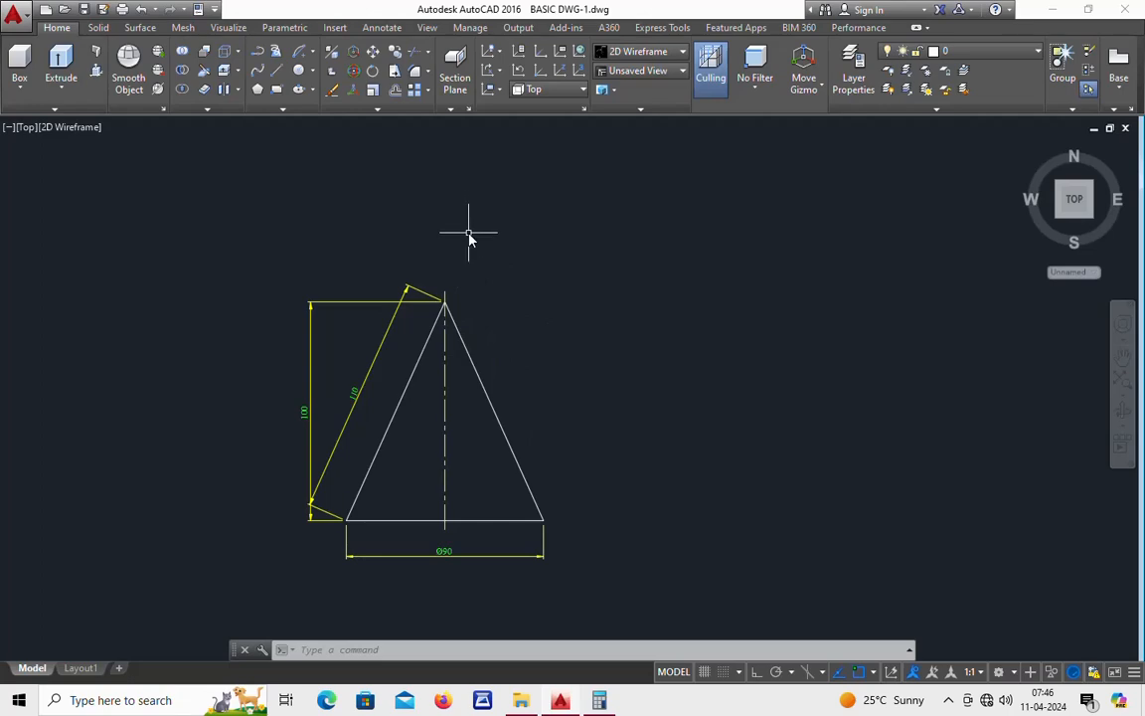
text(arc)
key(Return)
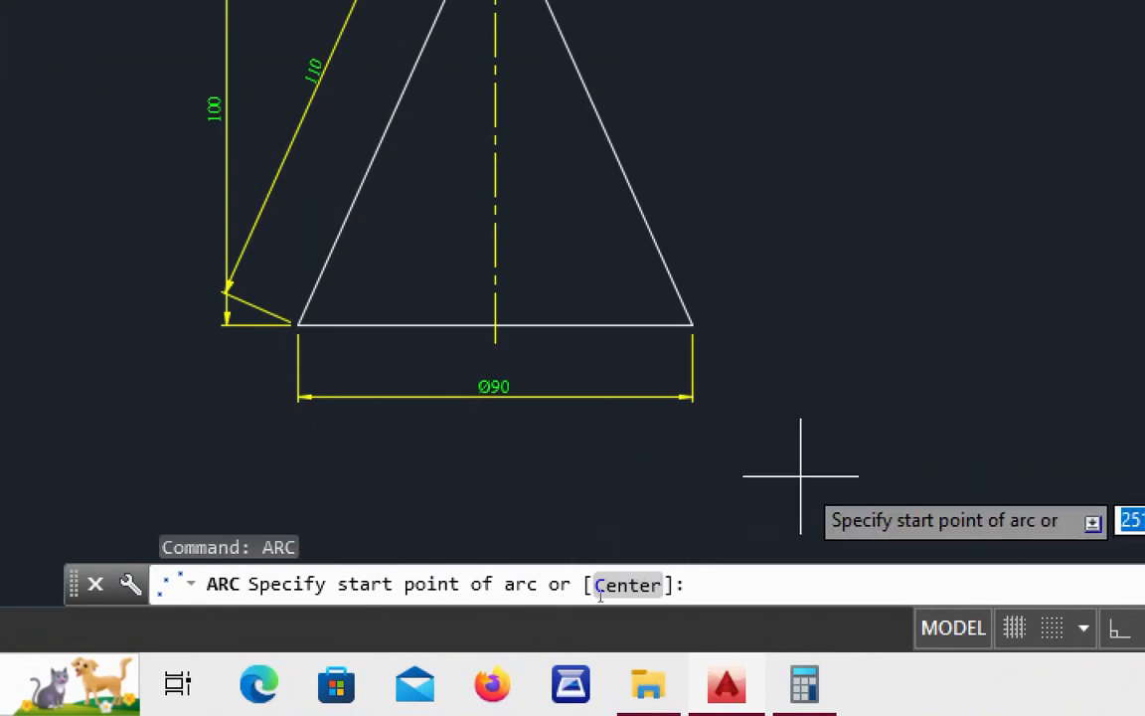
click(693, 324)
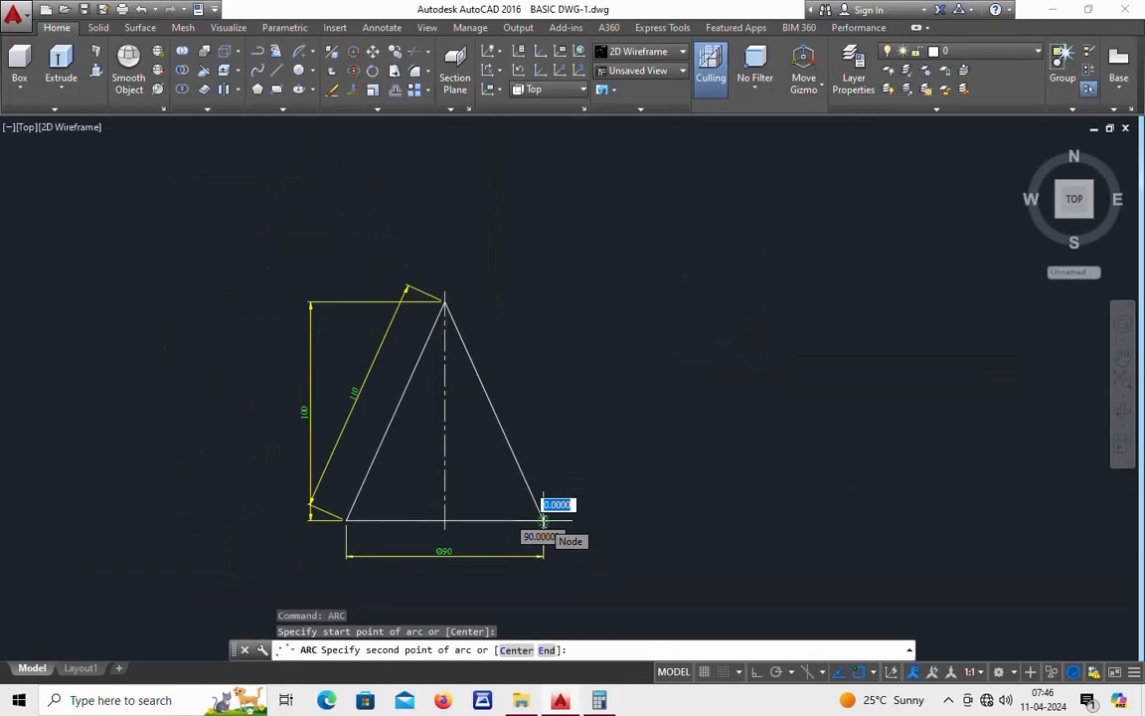
scroll(552, 522, up, 2)
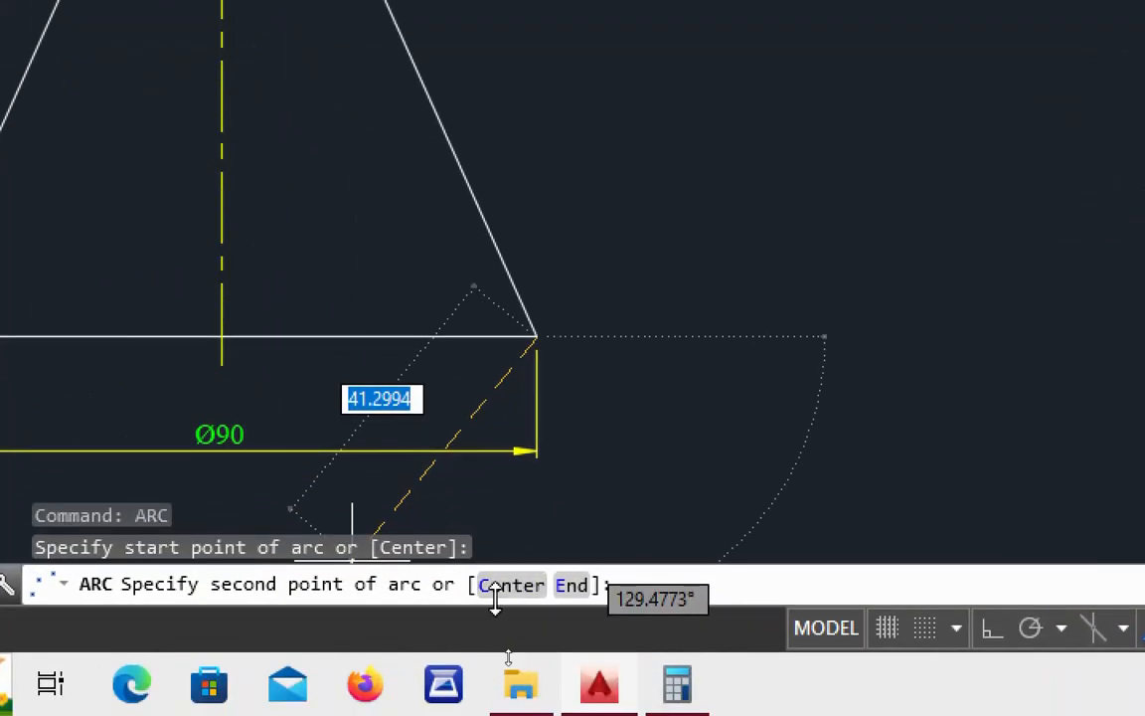
click(515, 589)
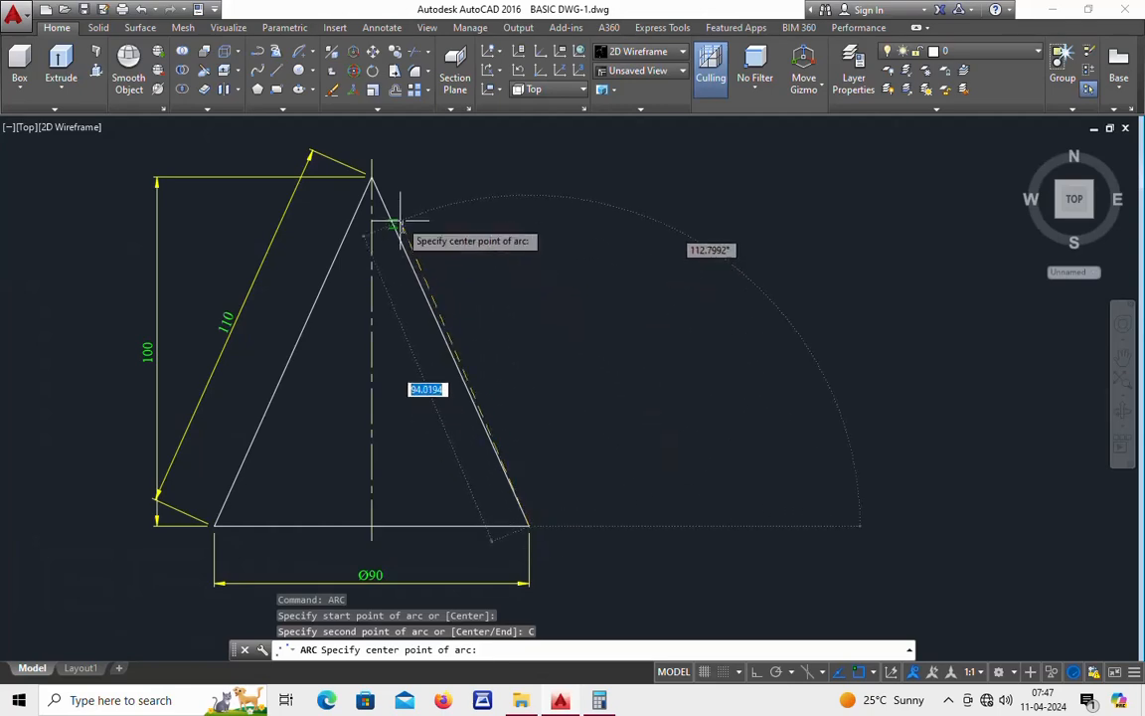
click(373, 177)
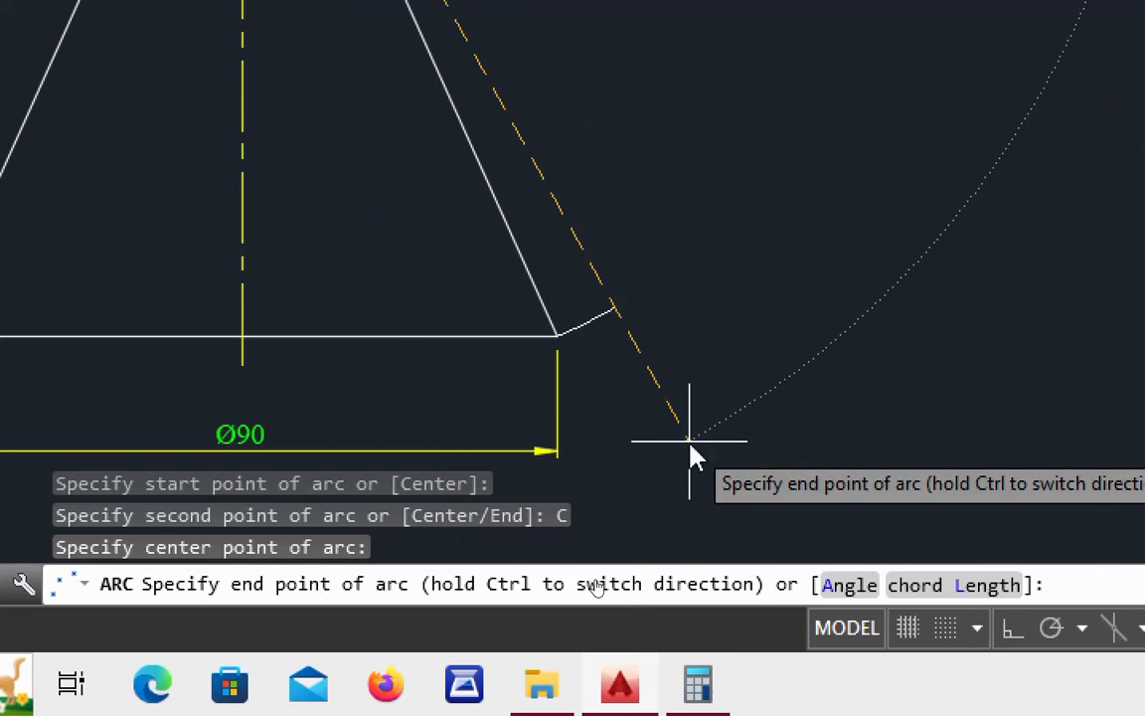
text(l)
key(Return)
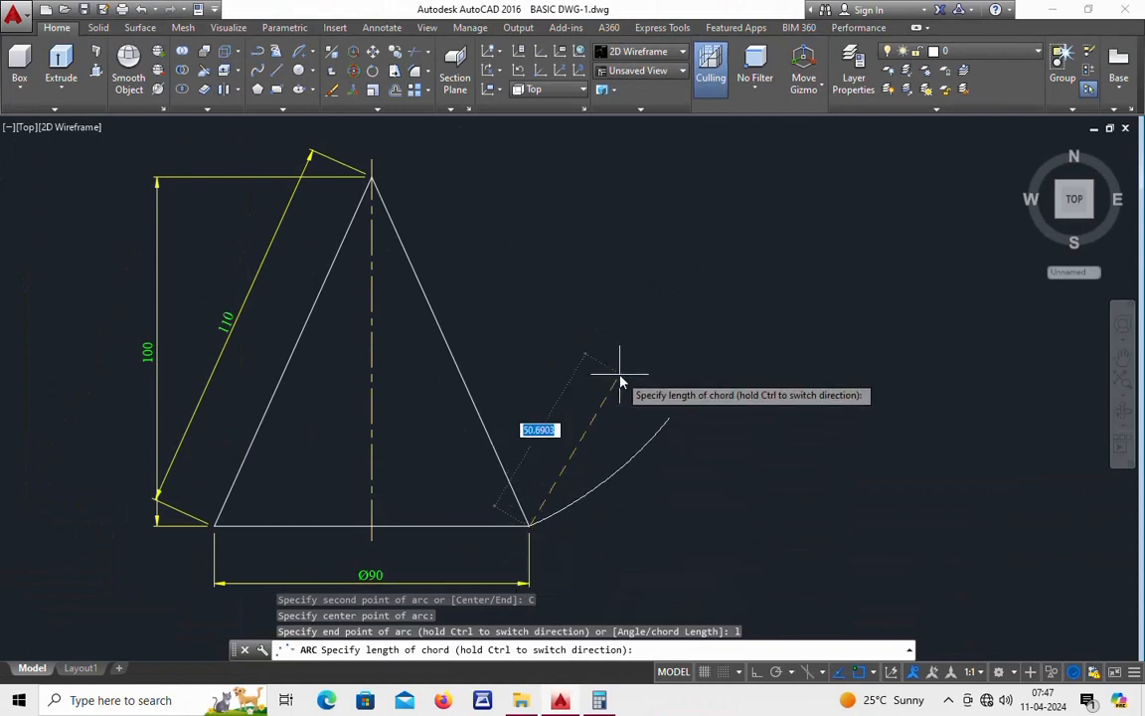
middle_drag(564, 227, 599, 387)
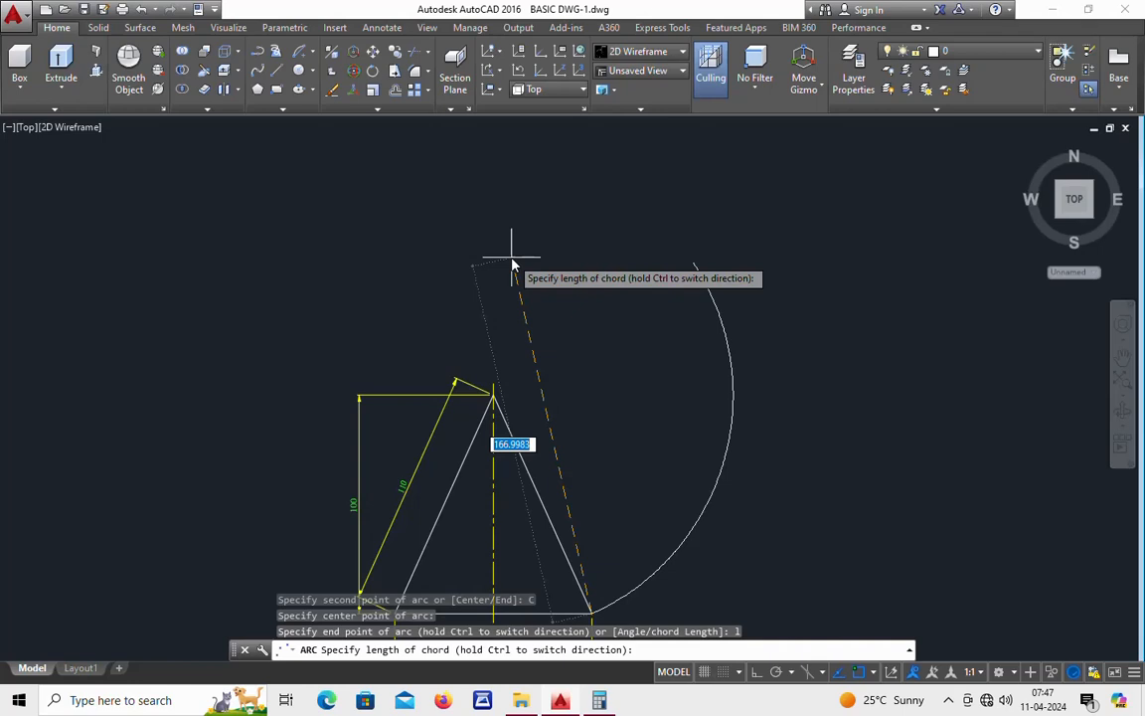
text(200)
key(Return)
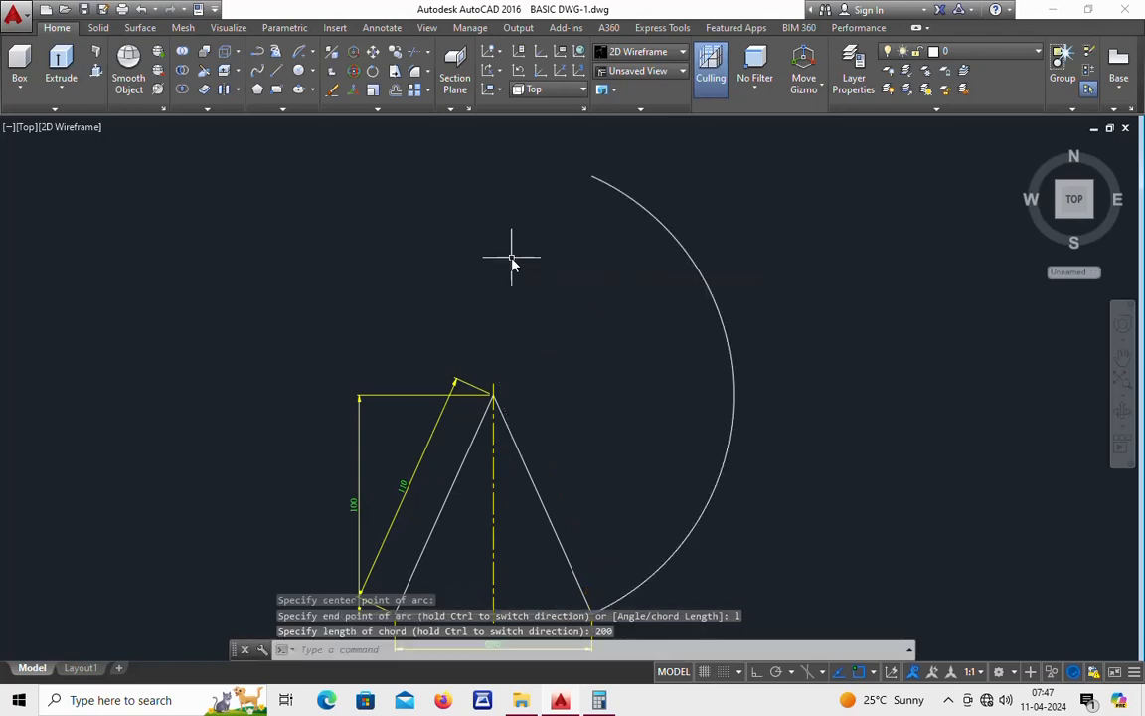
Step: Add an arc length dimension just outside the large arc
scroll(671, 397, down, 2)
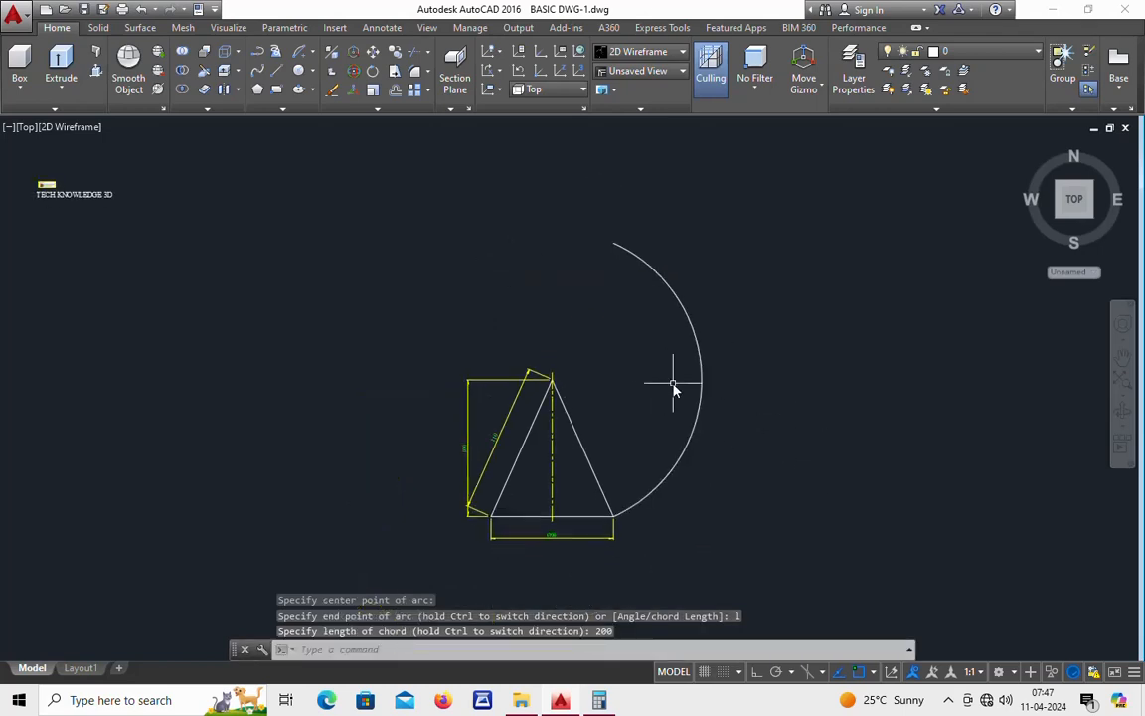
text(DAR)
key(Return)
click(704, 376)
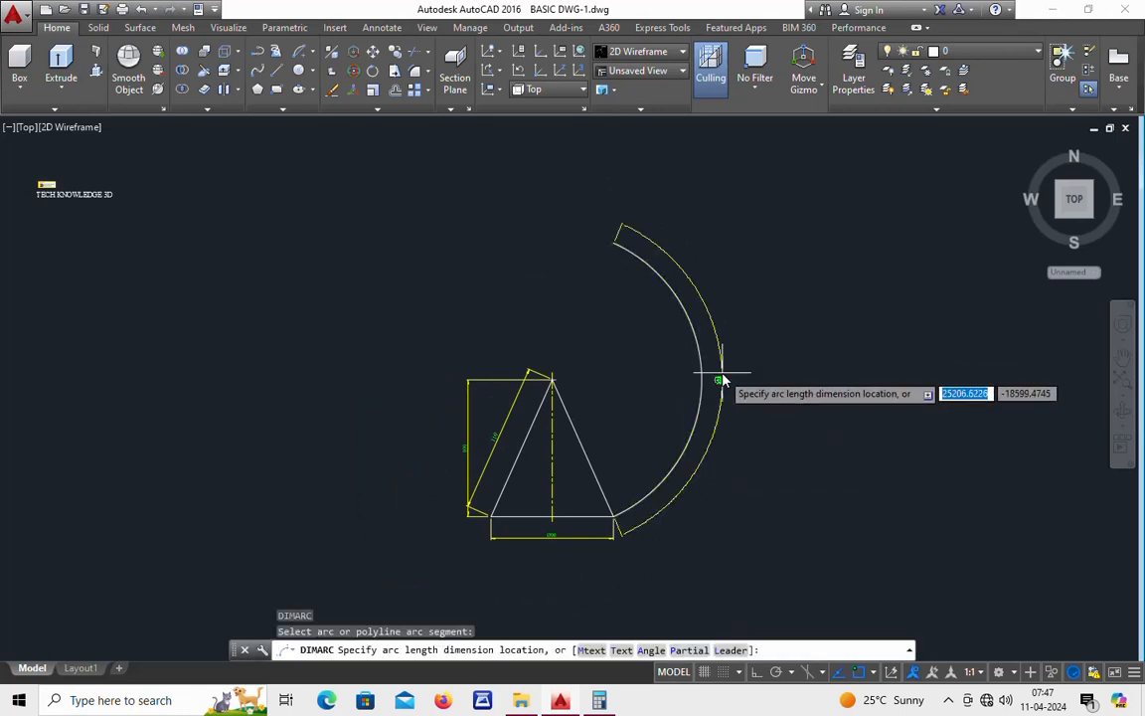
click(723, 384)
Step: Delete the arc length dimension from the large arc
scroll(731, 380, up, 5)
click(749, 376)
click(728, 358)
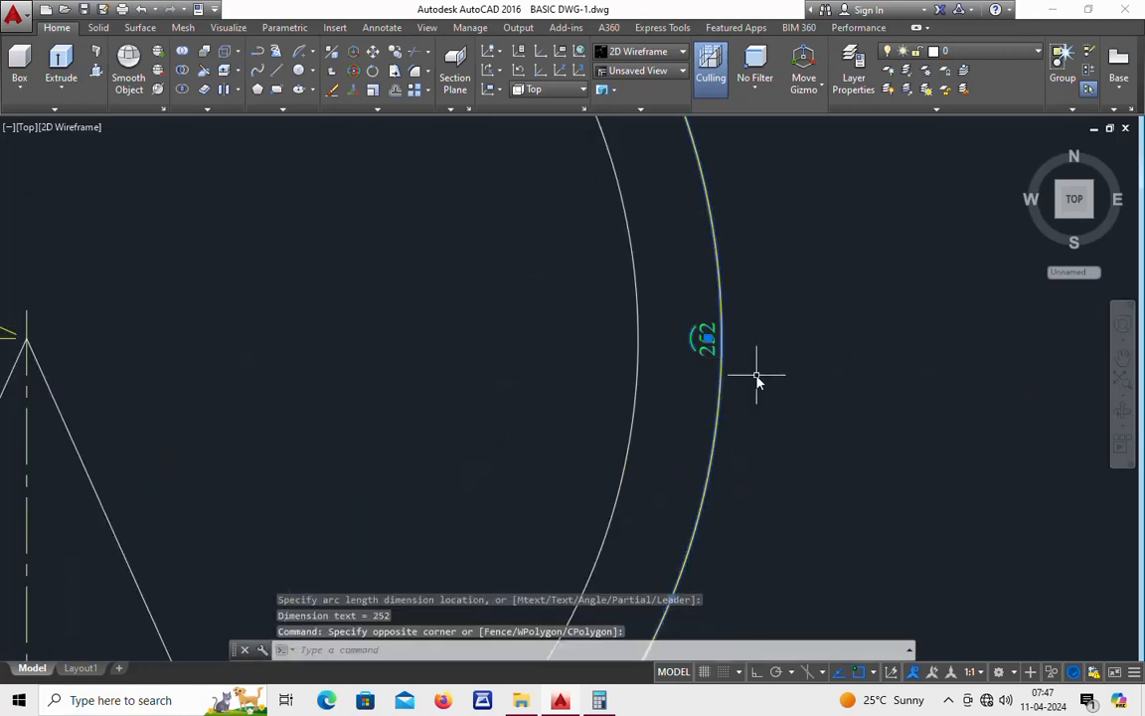
key(Delete)
Step: Switch to Calculator and multiply the base diameter 90 by 3.1428
scroll(709, 356, down, 3)
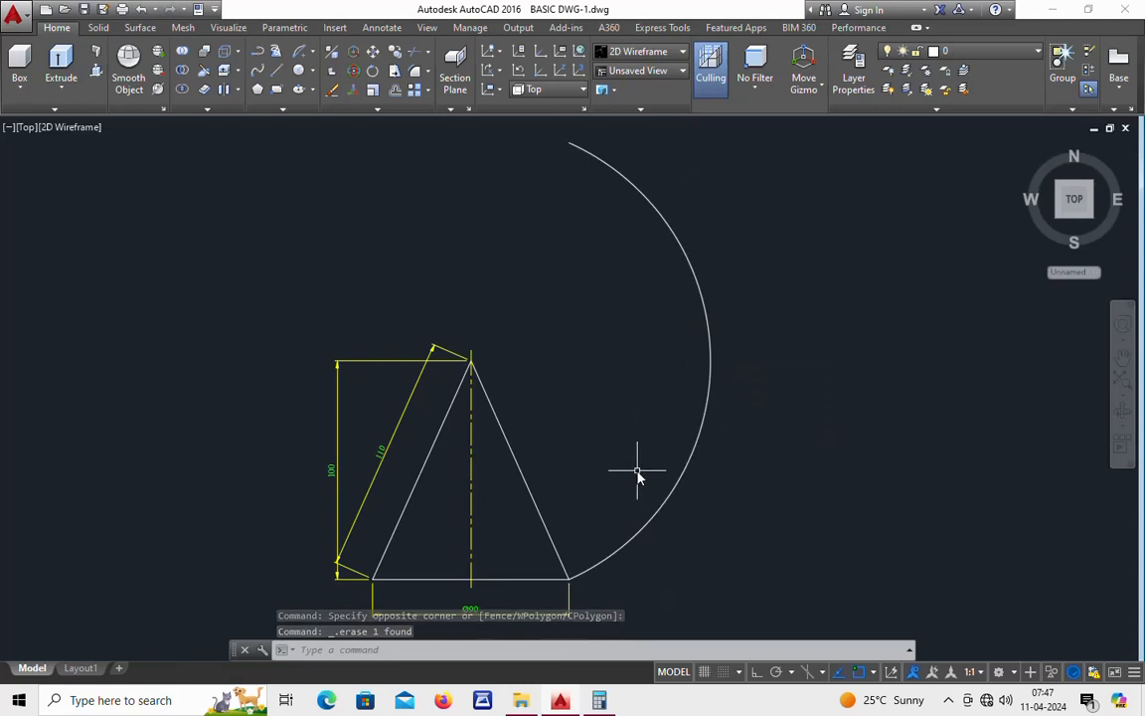
scroll(568, 537, up, 4)
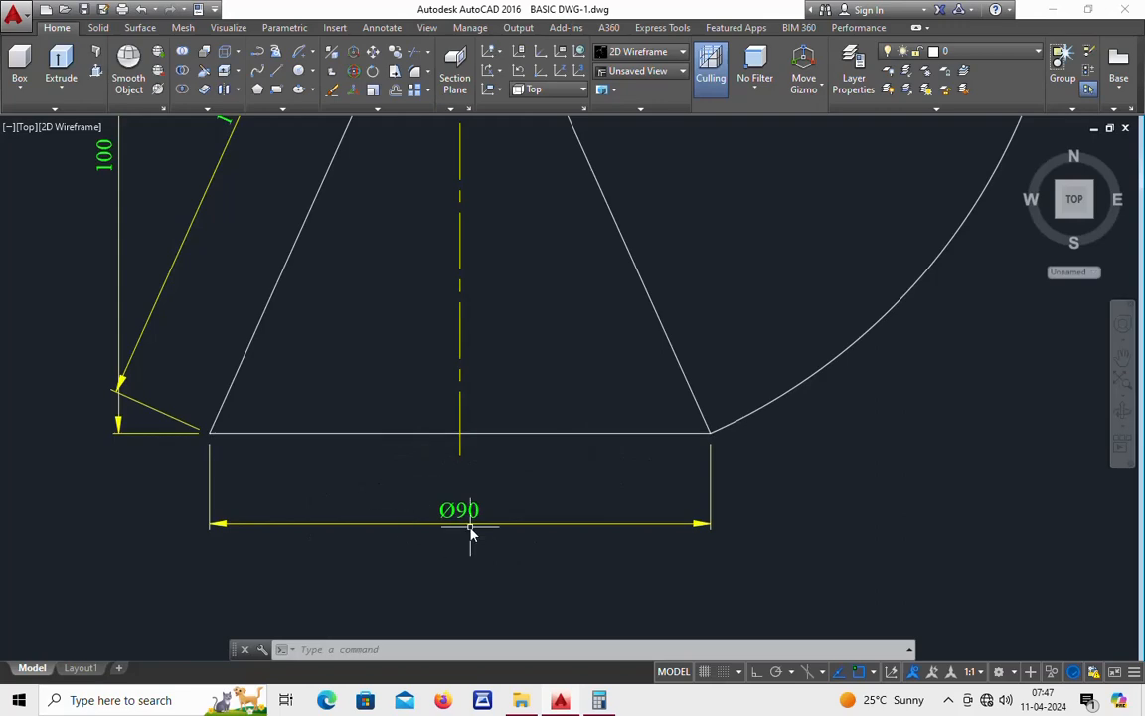
mouse_move(609, 704)
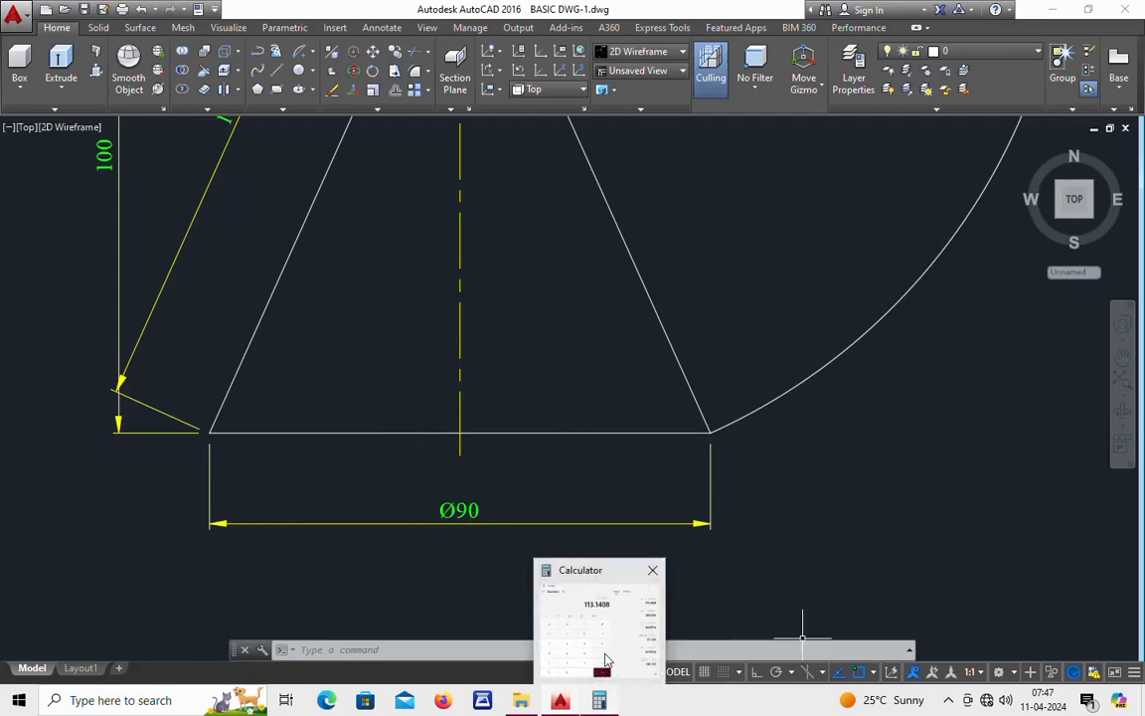
click(606, 660)
key(Escape)
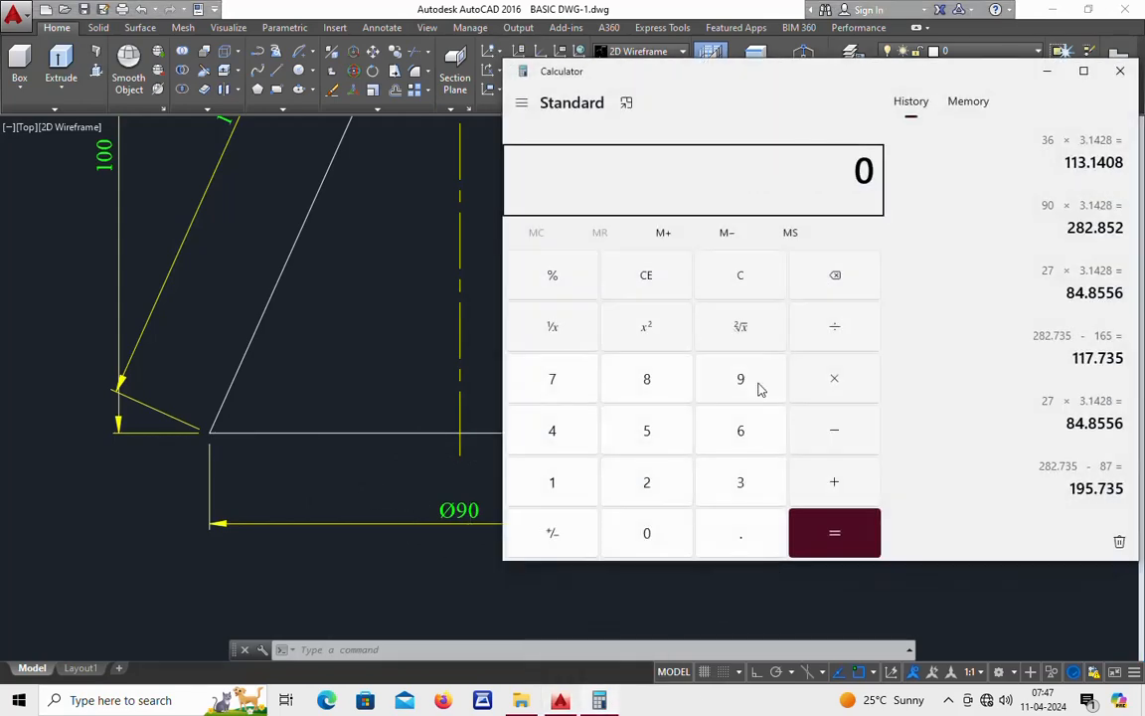
text(90)
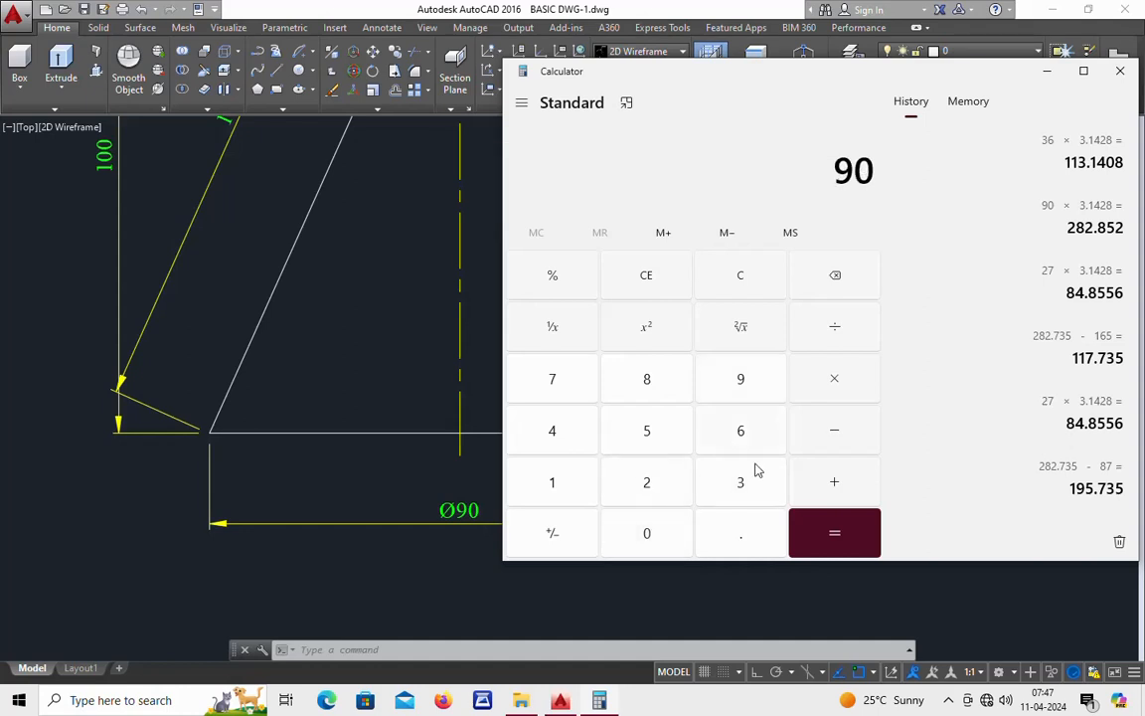
click(743, 487)
click(741, 533)
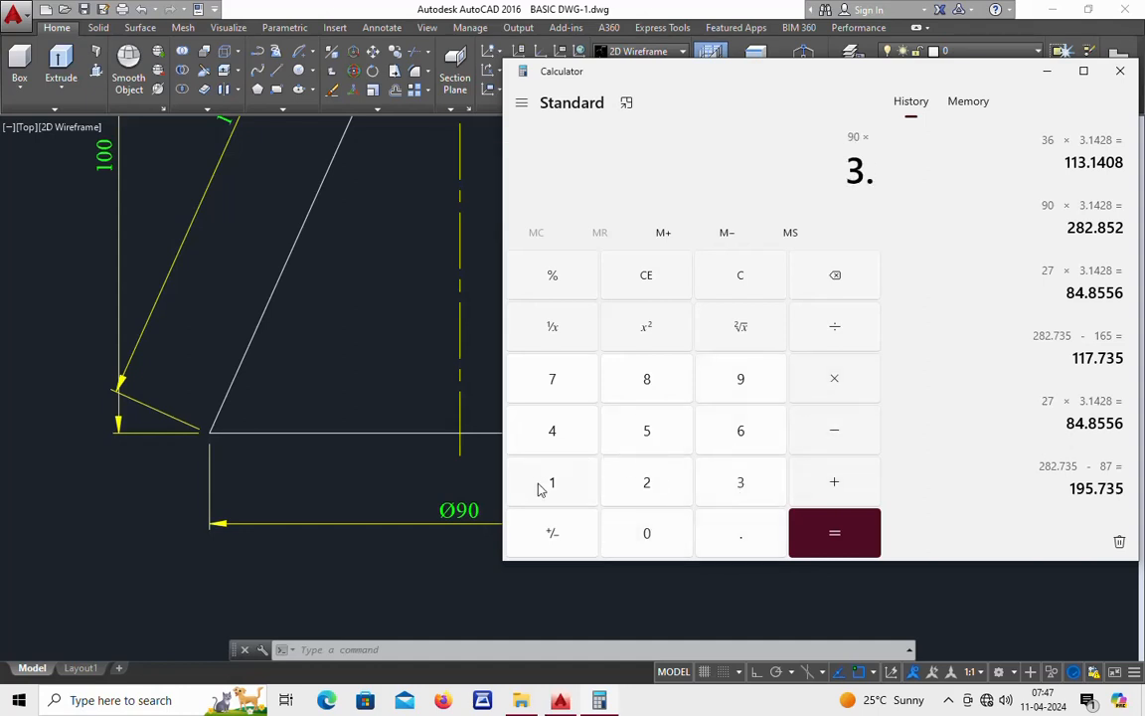
click(545, 481)
click(558, 445)
click(625, 495)
click(653, 399)
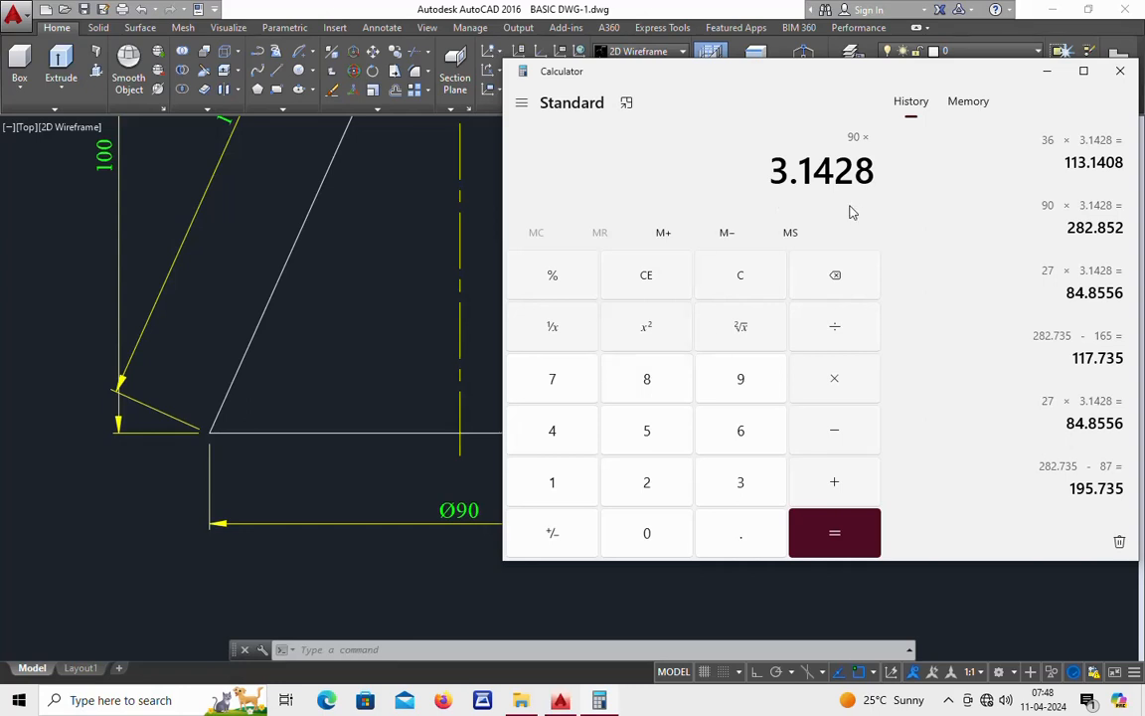
click(810, 529)
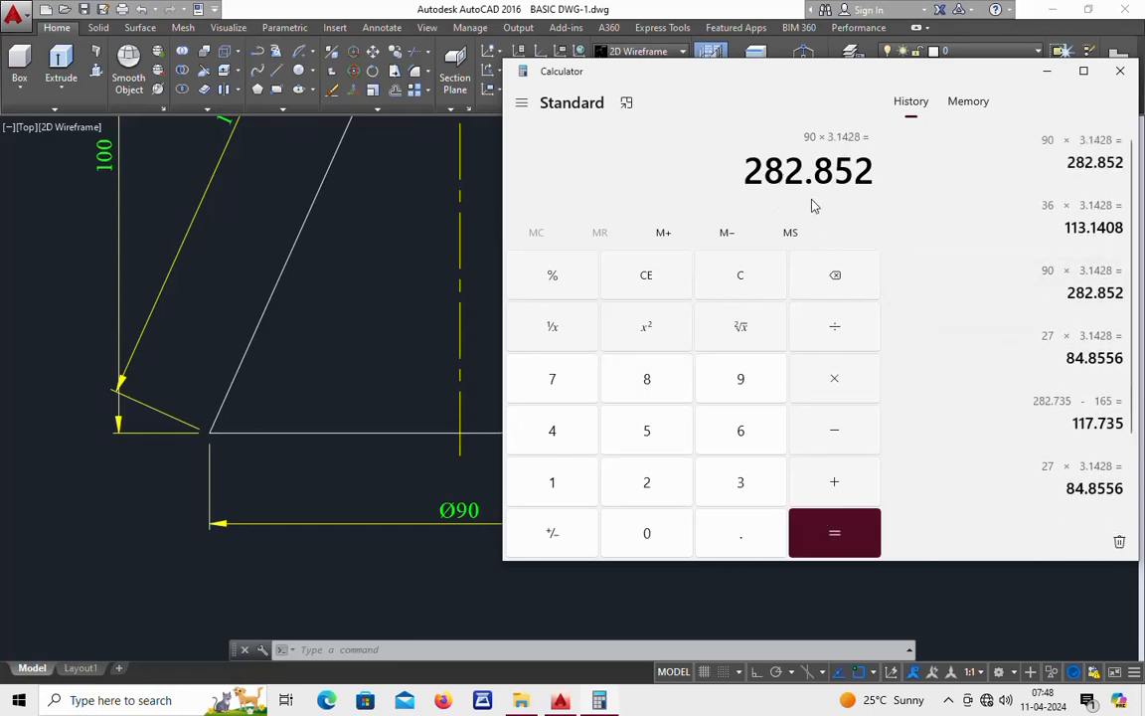
Step: Return to AutoCAD and add an arc length dimension just outside the large arc
key(alt+Tab)
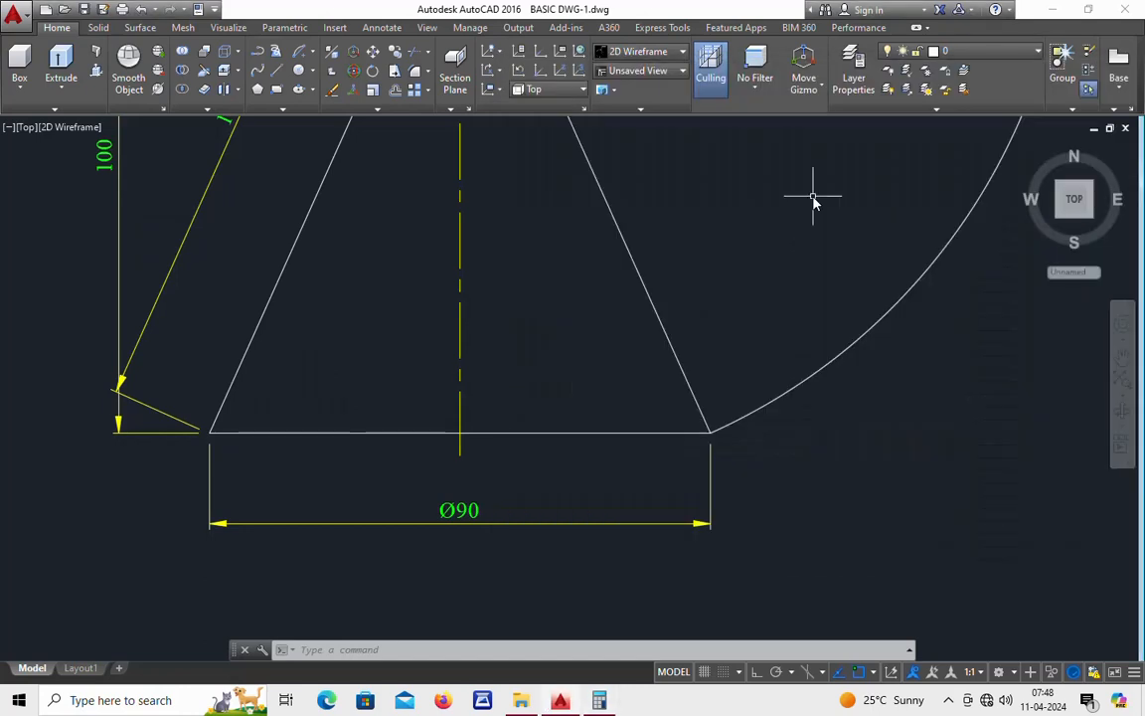
scroll(813, 199, down, 4)
middle_drag(862, 201, 835, 328)
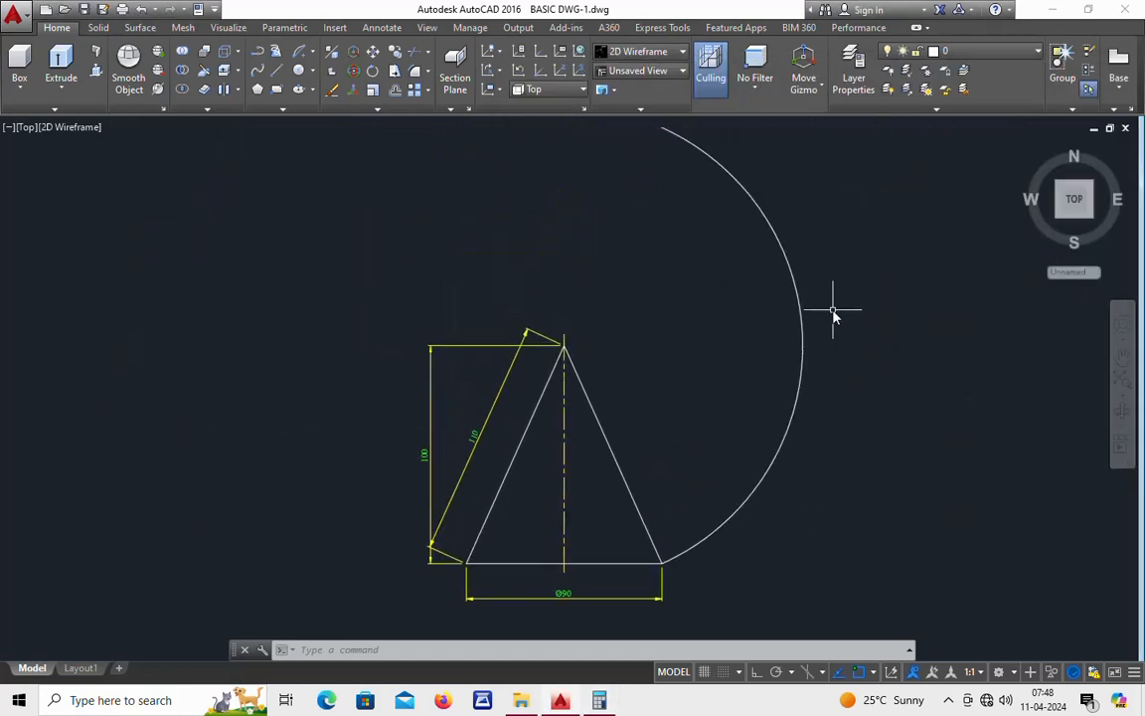
text(dar)
key(Return)
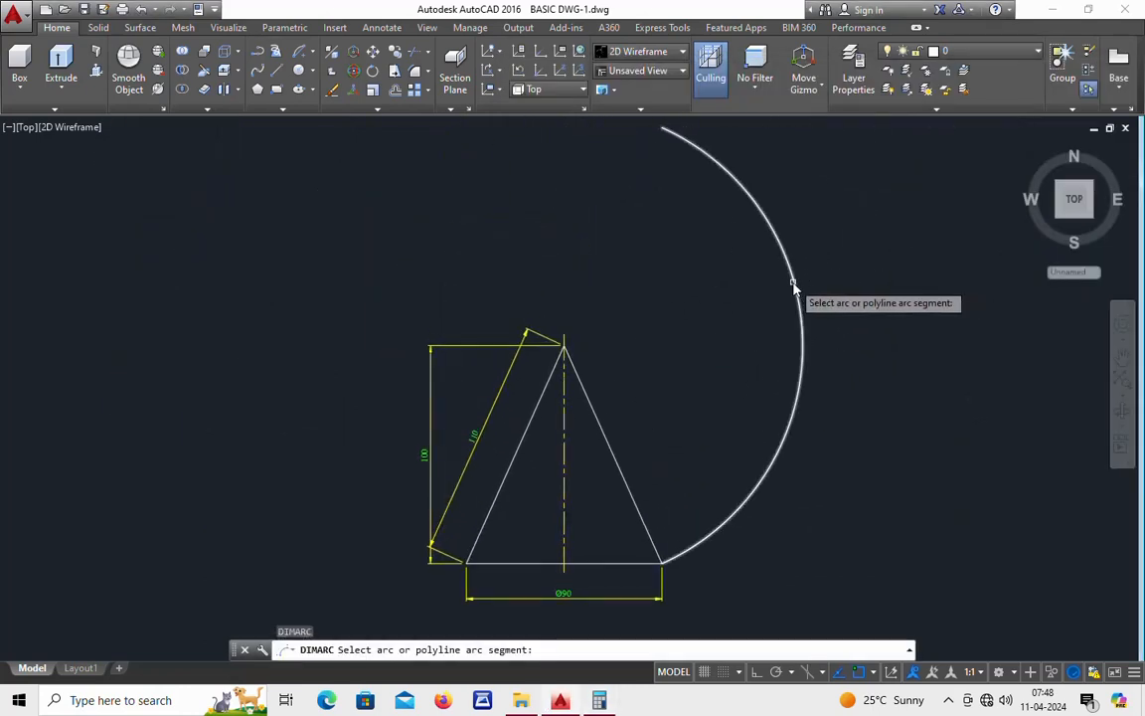
click(796, 287)
scroll(838, 347, up, 2)
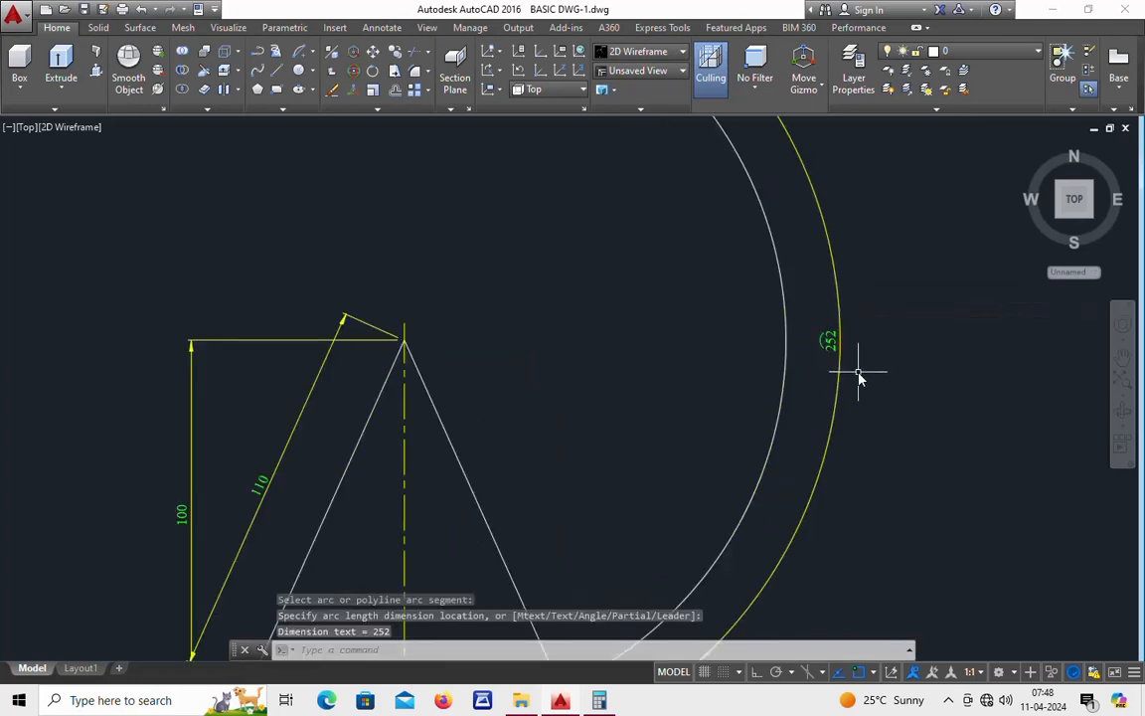
Step: Switch to Calculator, subtract the arc length 252 from the calculated circumference, and return to the AutoCAD drawing
key(alt+Tab)
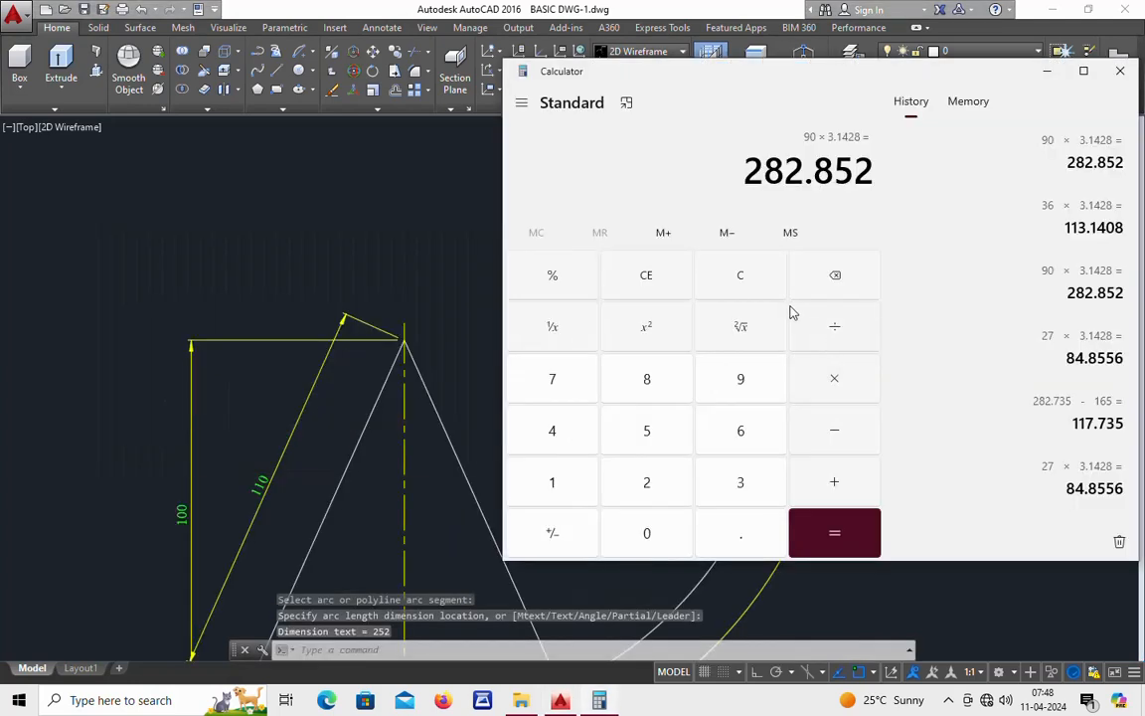
click(832, 430)
click(646, 482)
click(647, 431)
click(646, 482)
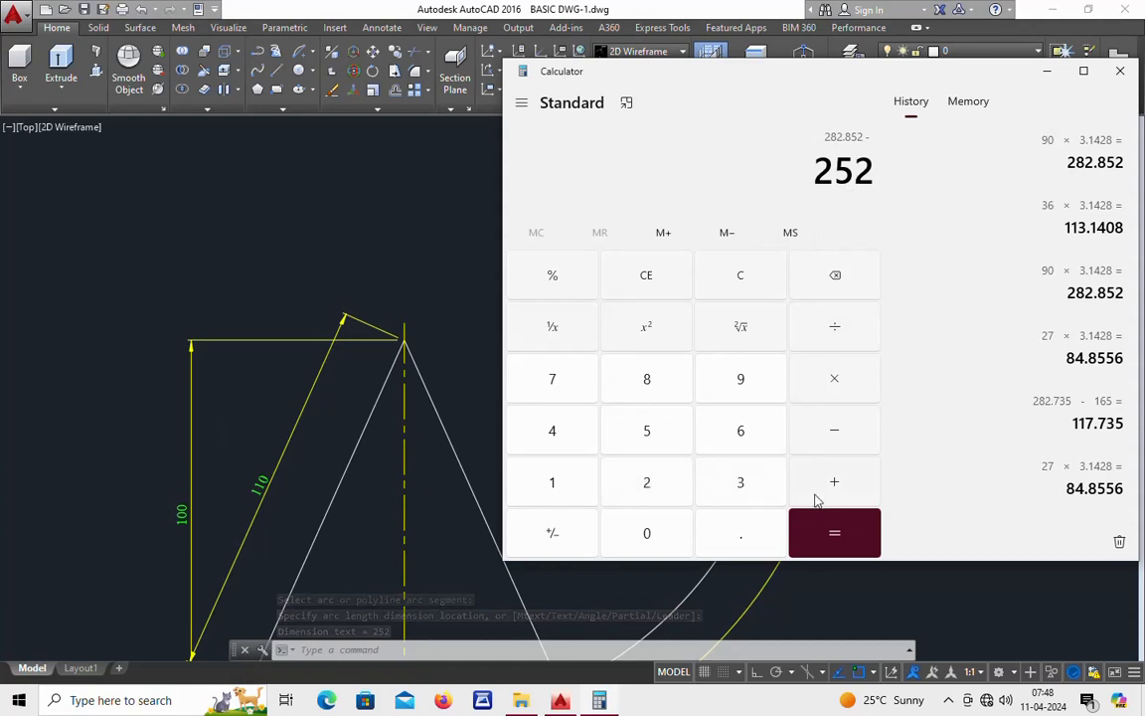
click(819, 515)
key(alt+Tab)
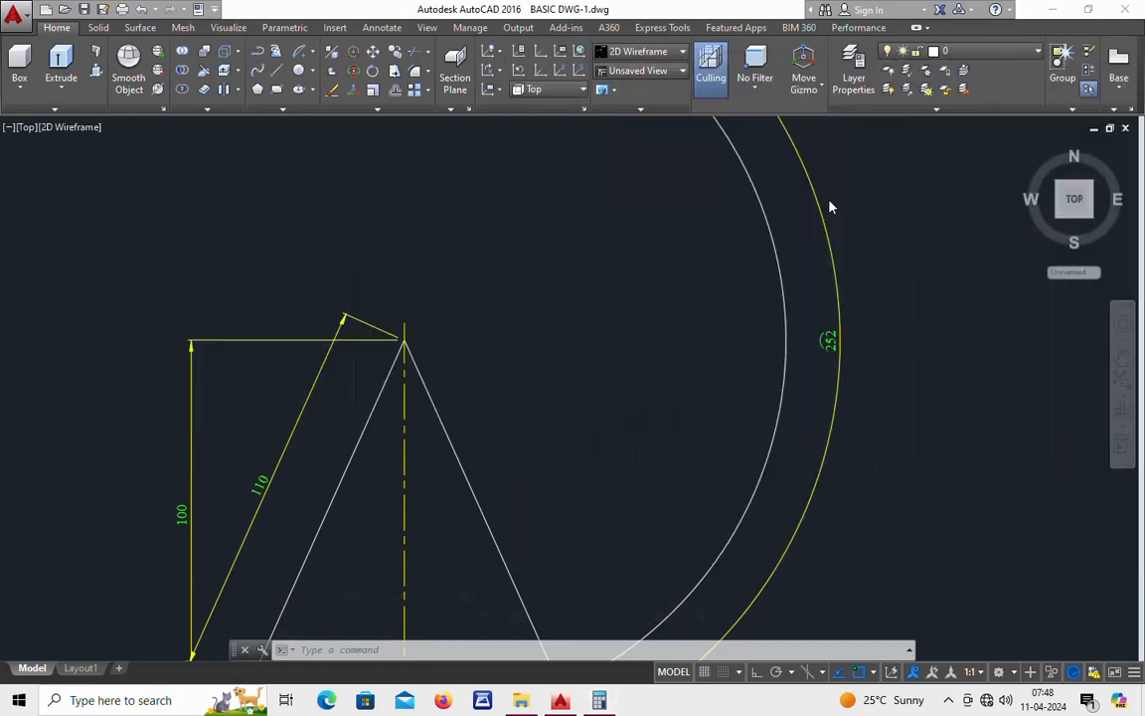
scroll(795, 233, down, 2)
middle_drag(766, 256, 779, 337)
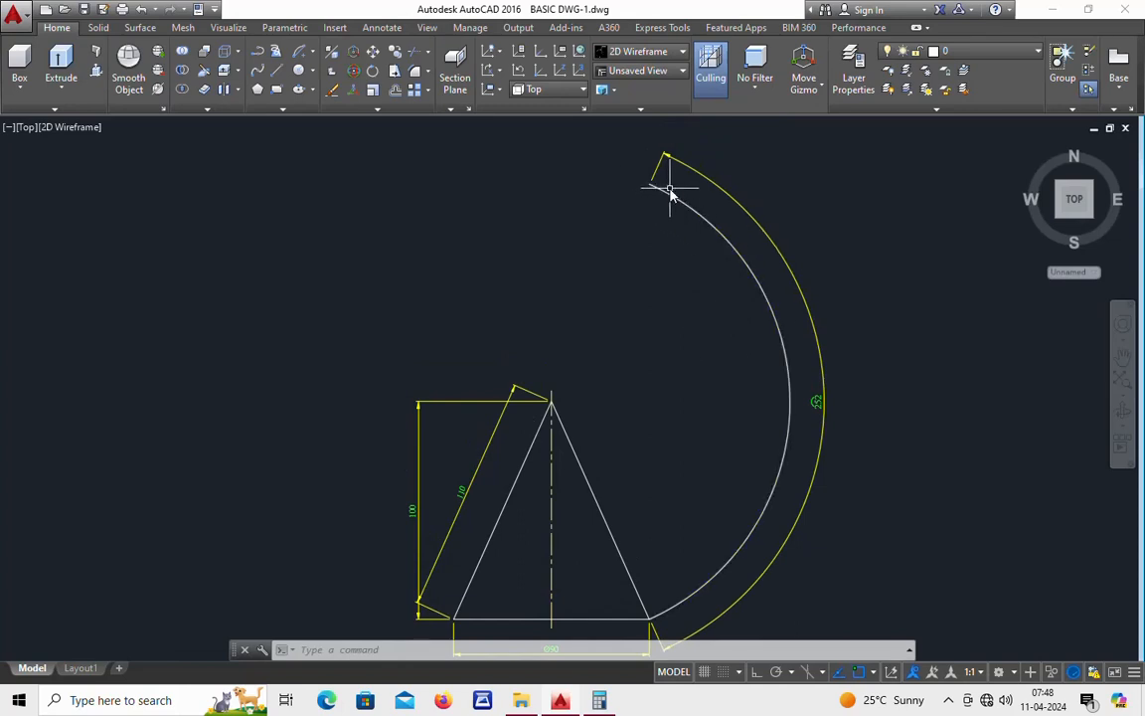
key(alt+Tab)
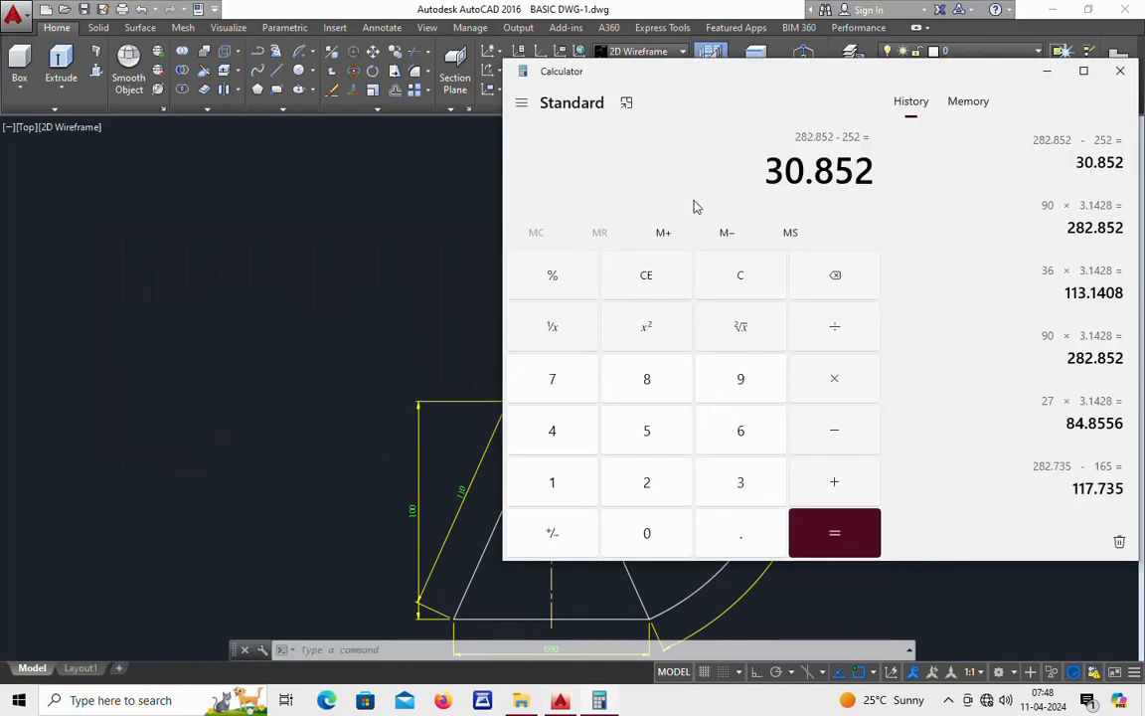
key(alt+Tab)
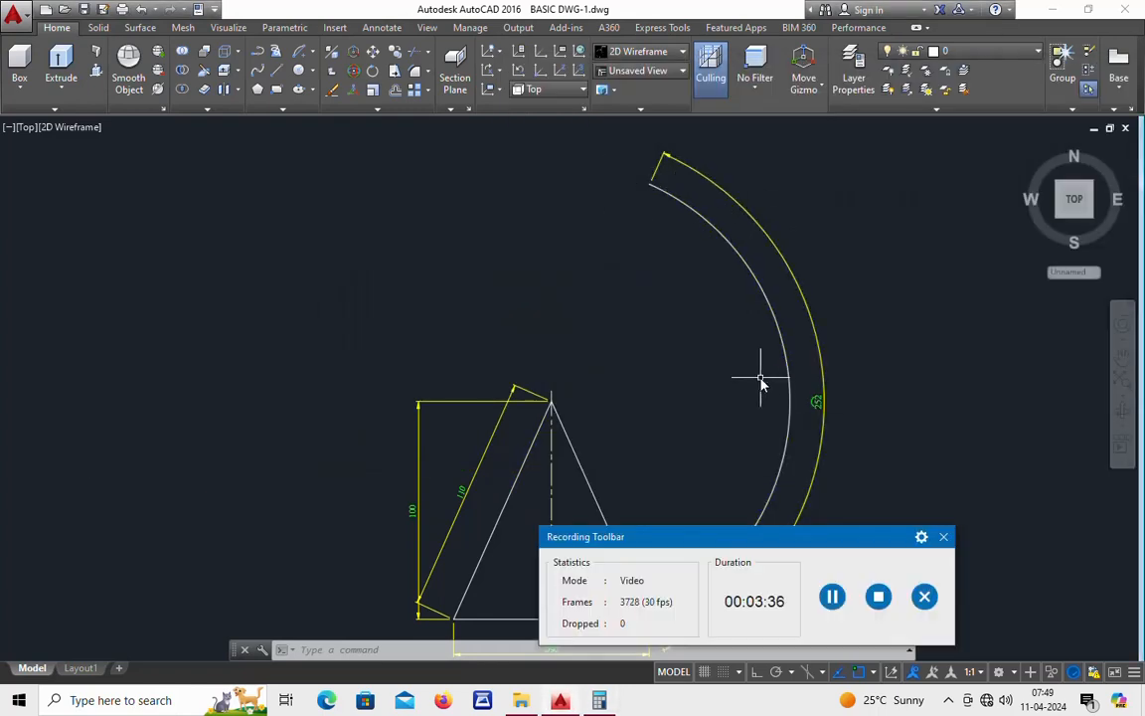
drag(856, 542, 913, 708)
key(alt+Tab)
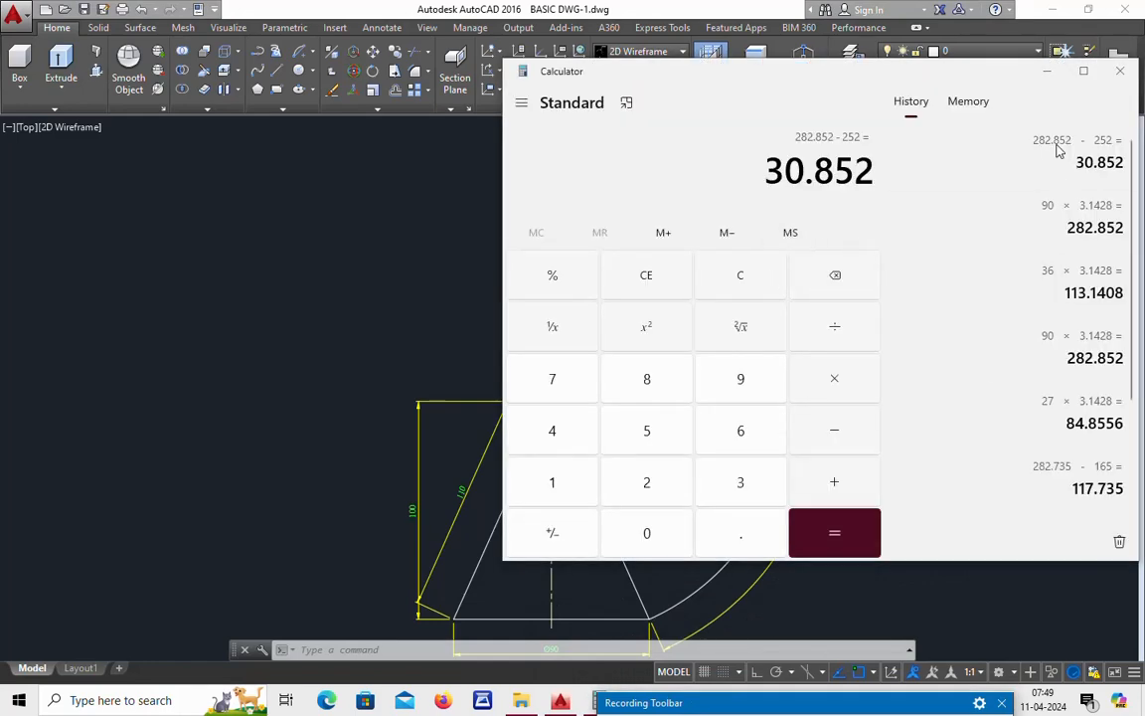
click(1047, 70)
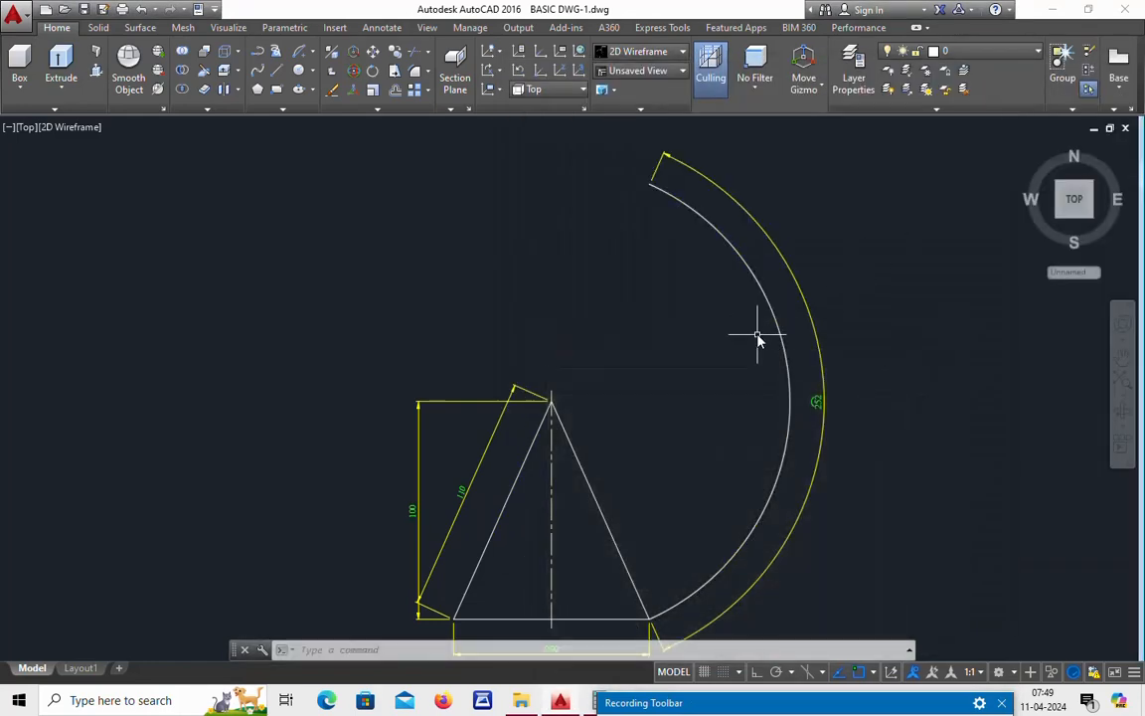
Step: Lengthen the large arc at its upper end by a delta of 30.85
text(LEN)
key(Return)
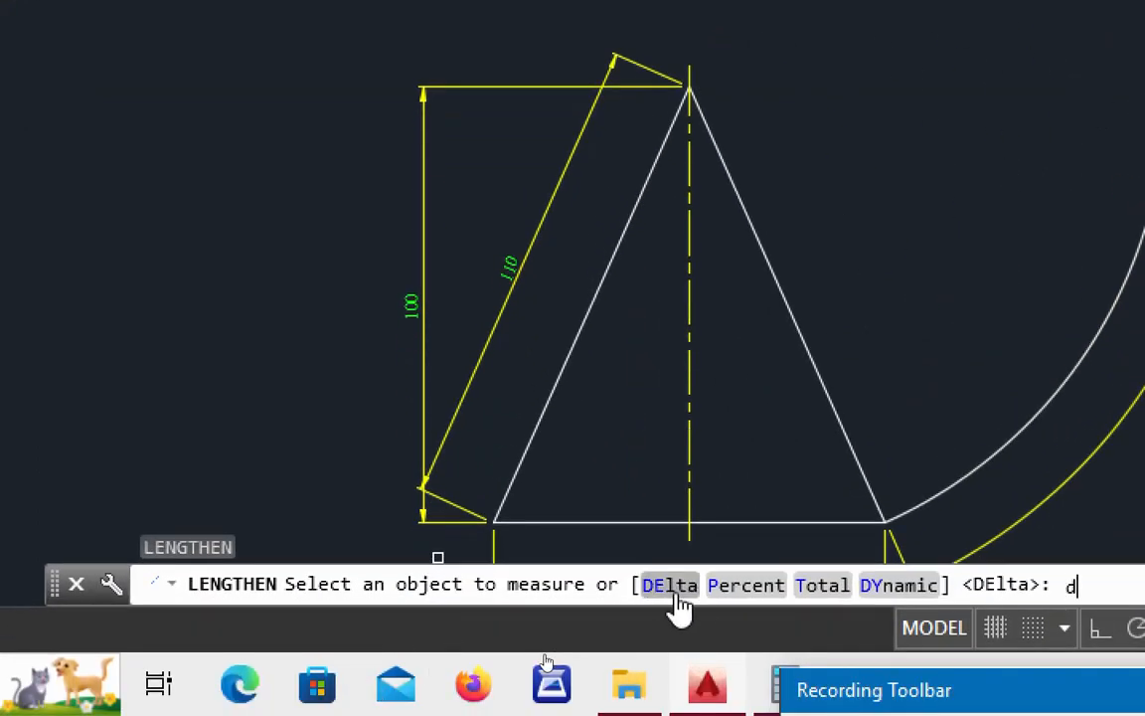
text(de)
key(Return)
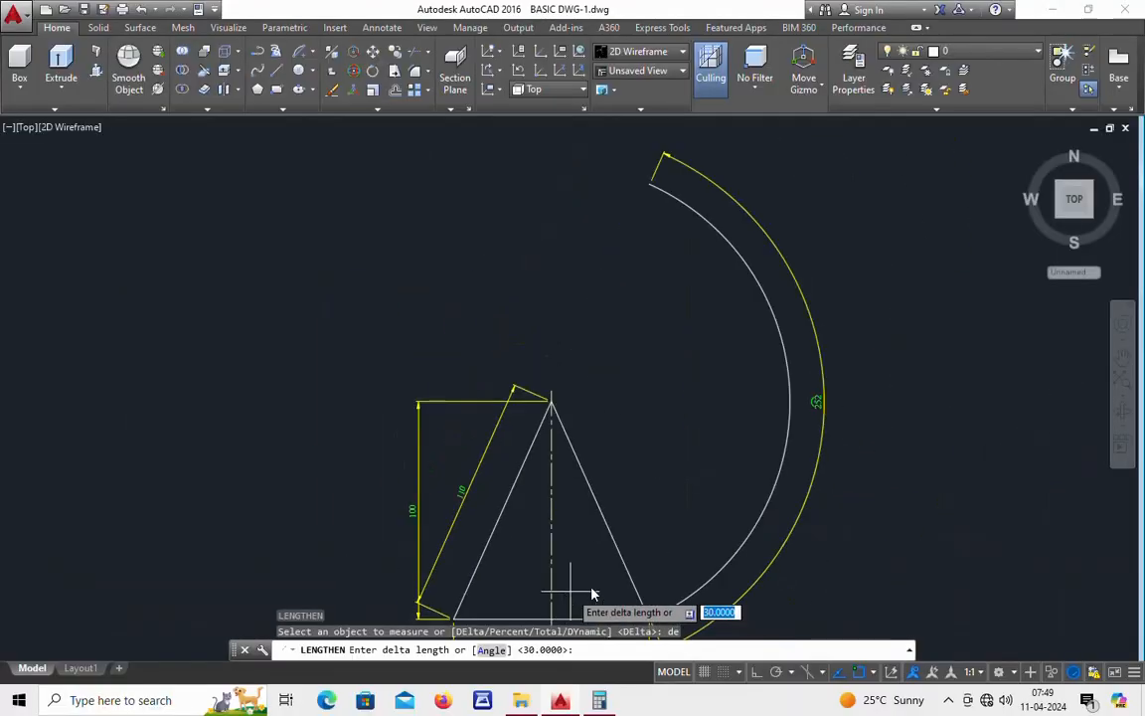
key(alt+Tab)
key(alt+Tab)
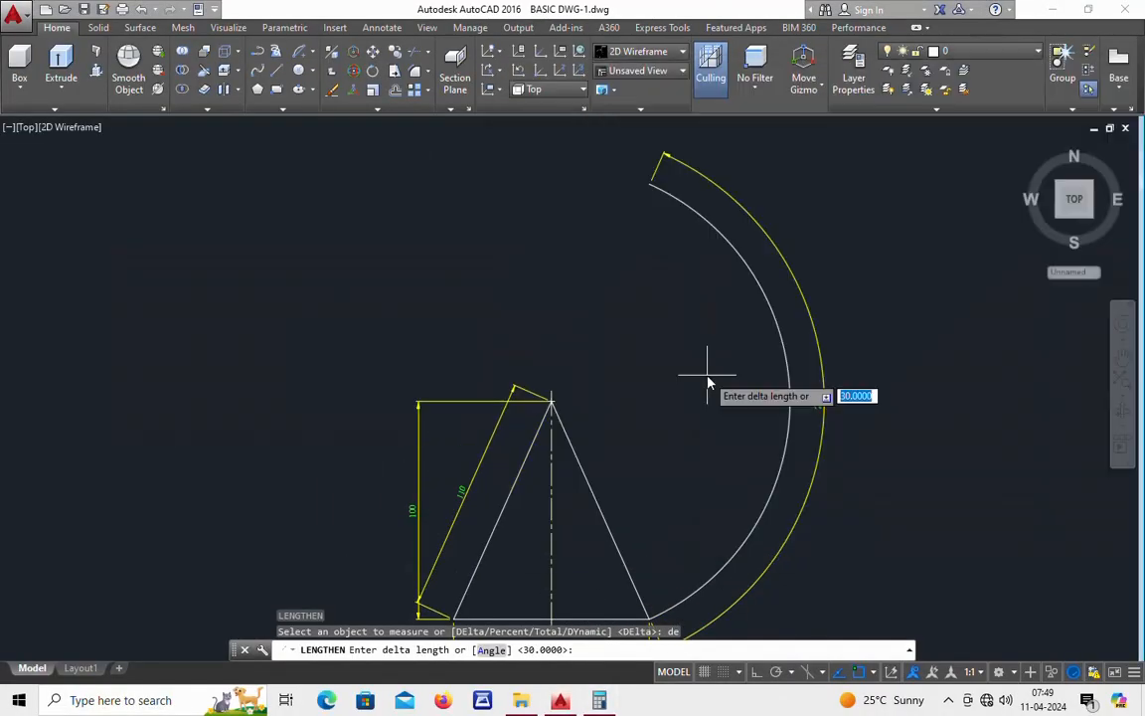
key(Return)
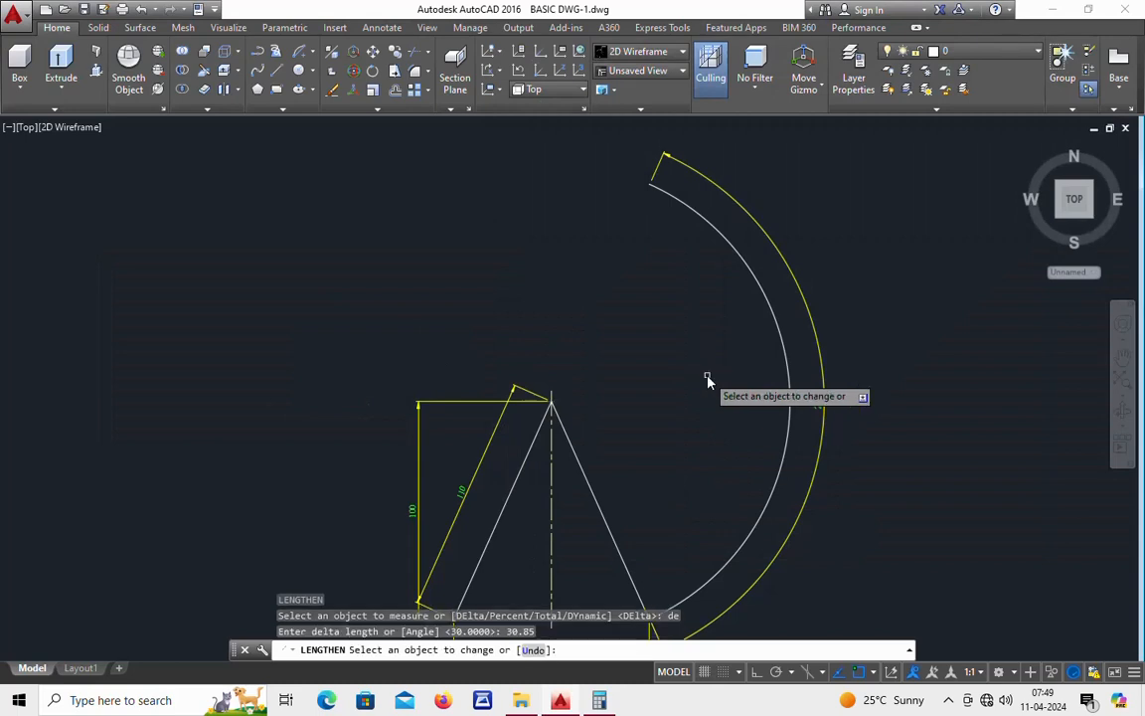
click(689, 212)
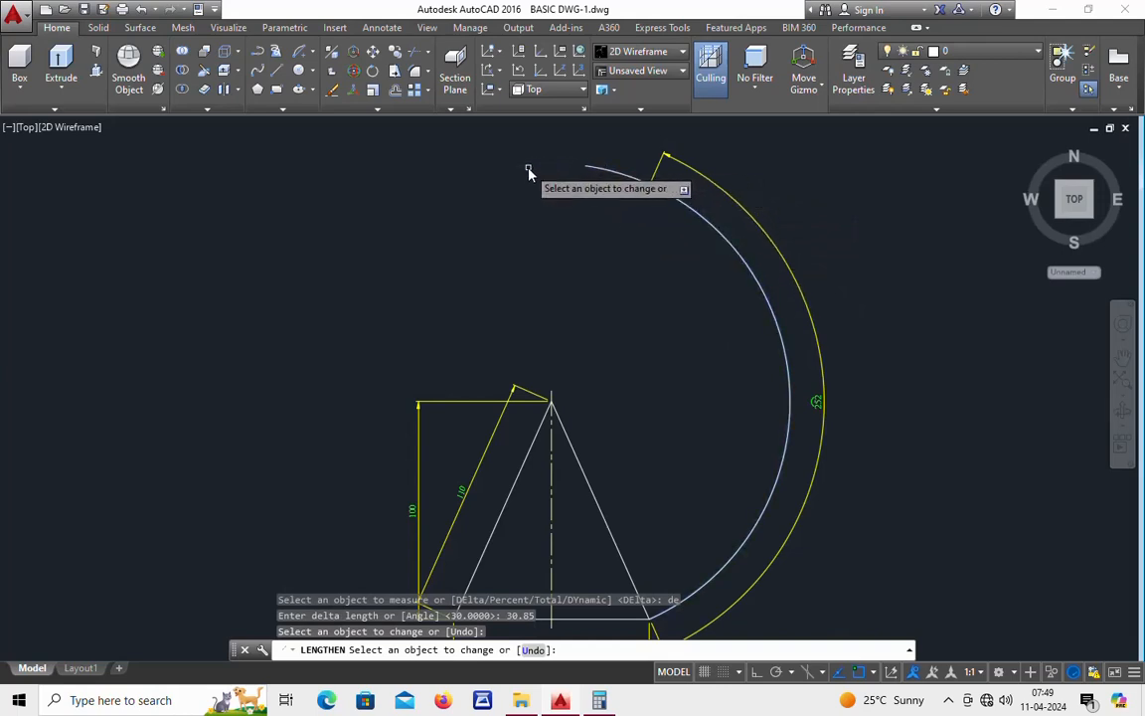
key(Escape)
Step: Delete the old arc length dimension and add a new one just outside the lengthened arc
click(818, 363)
key(Delete)
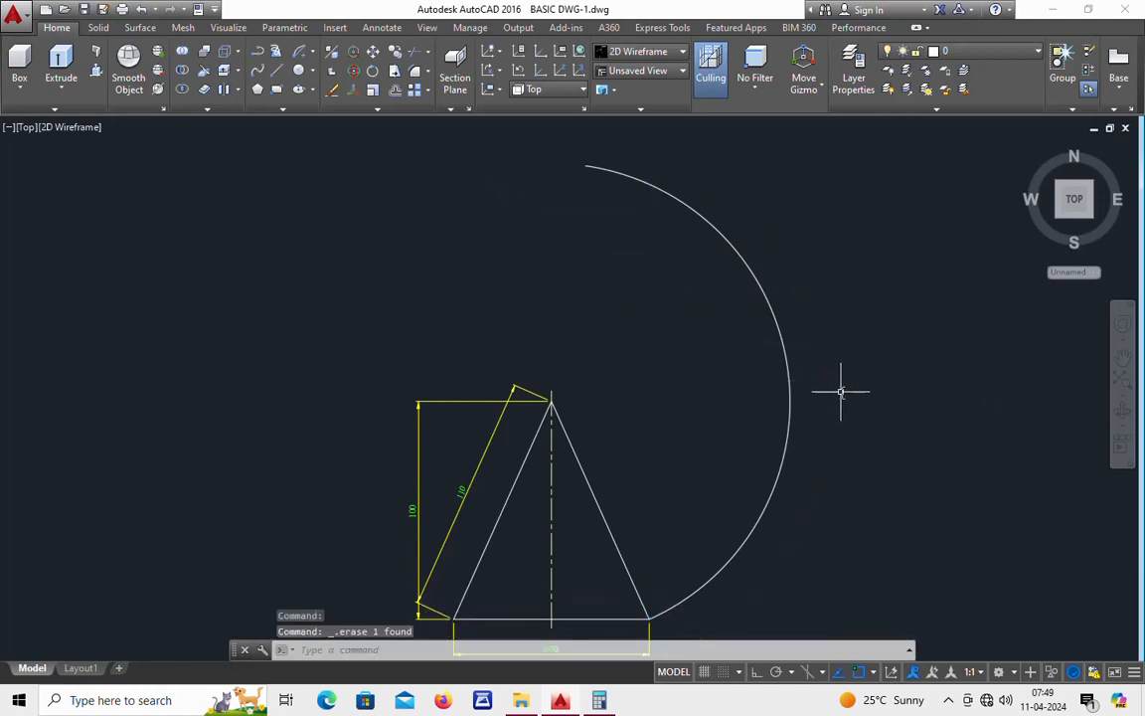
text(dimarc)
key(Return)
click(783, 335)
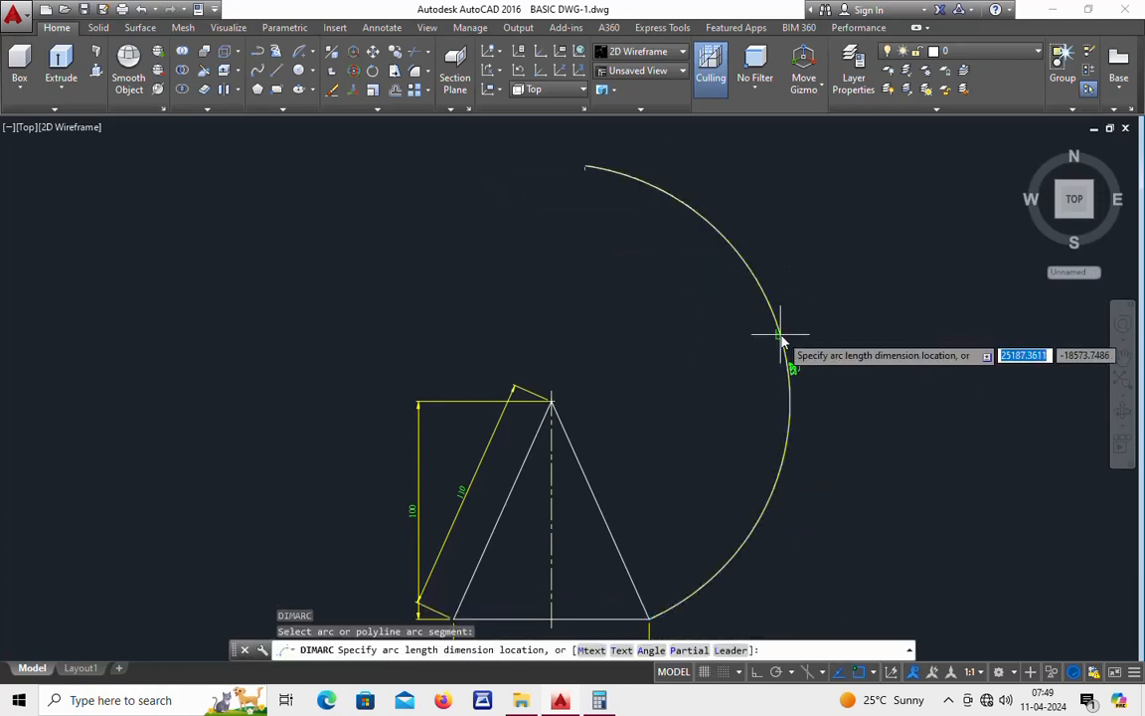
click(826, 352)
scroll(826, 363, up, 4)
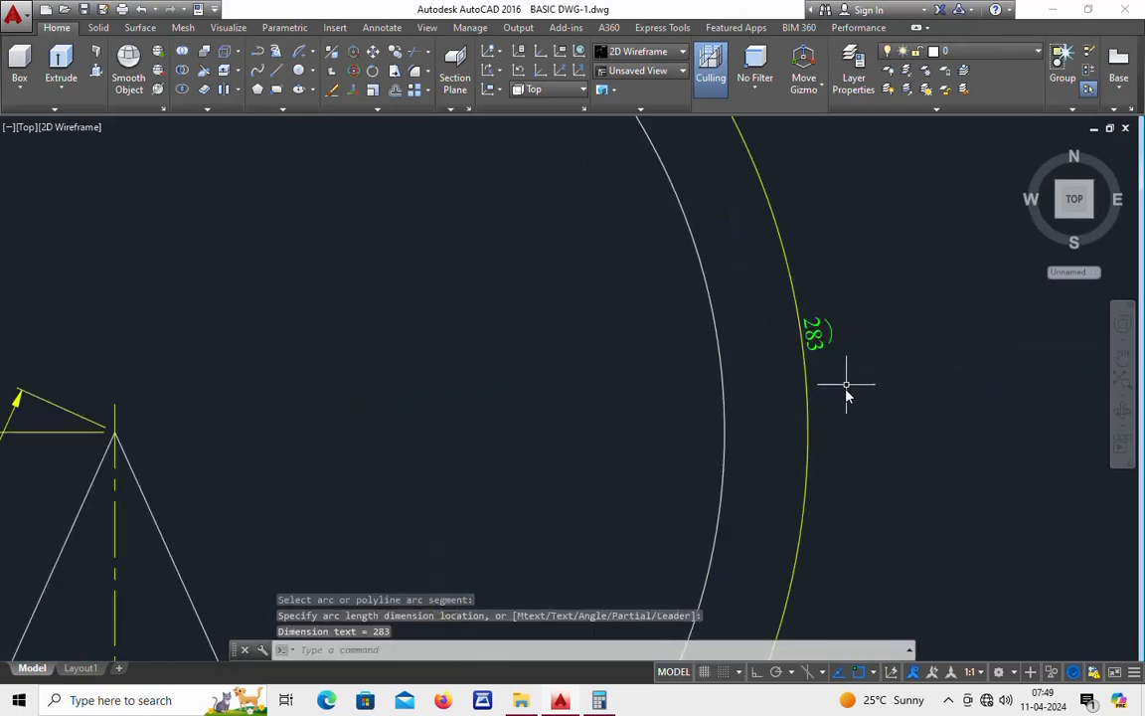
Step: Switch to Calculator, multiply 3.1428 by 90 to check the arc length, and return to the AutoCAD drawing
key(alt+Tab)
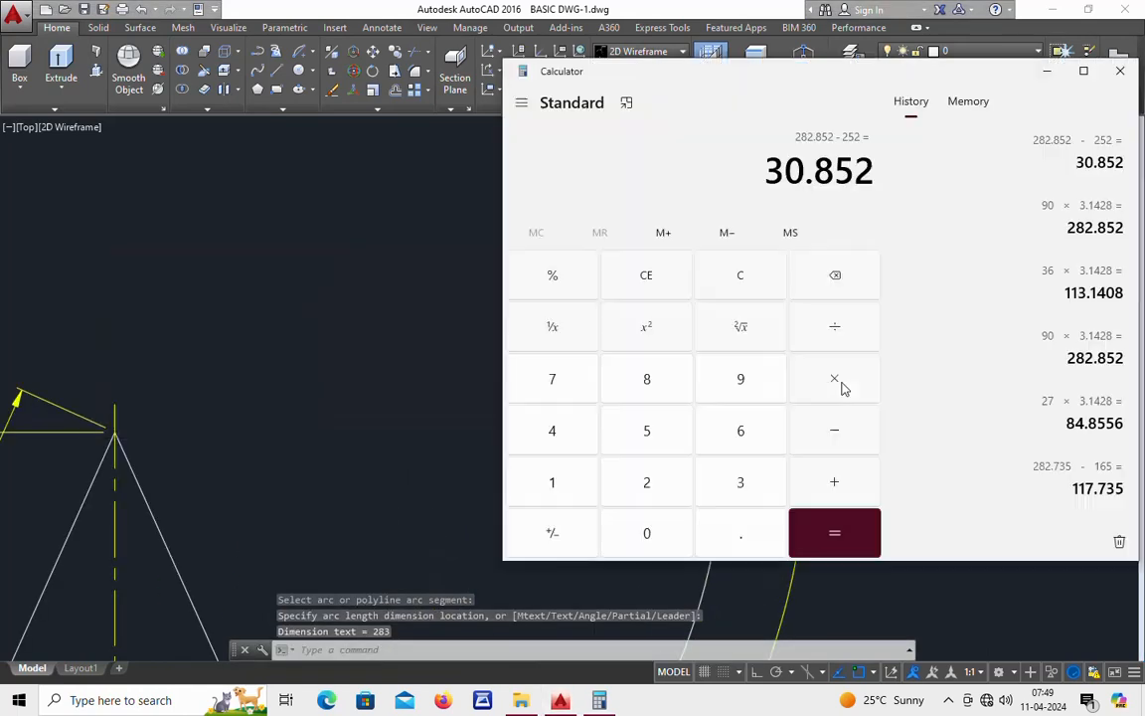
key(Escape)
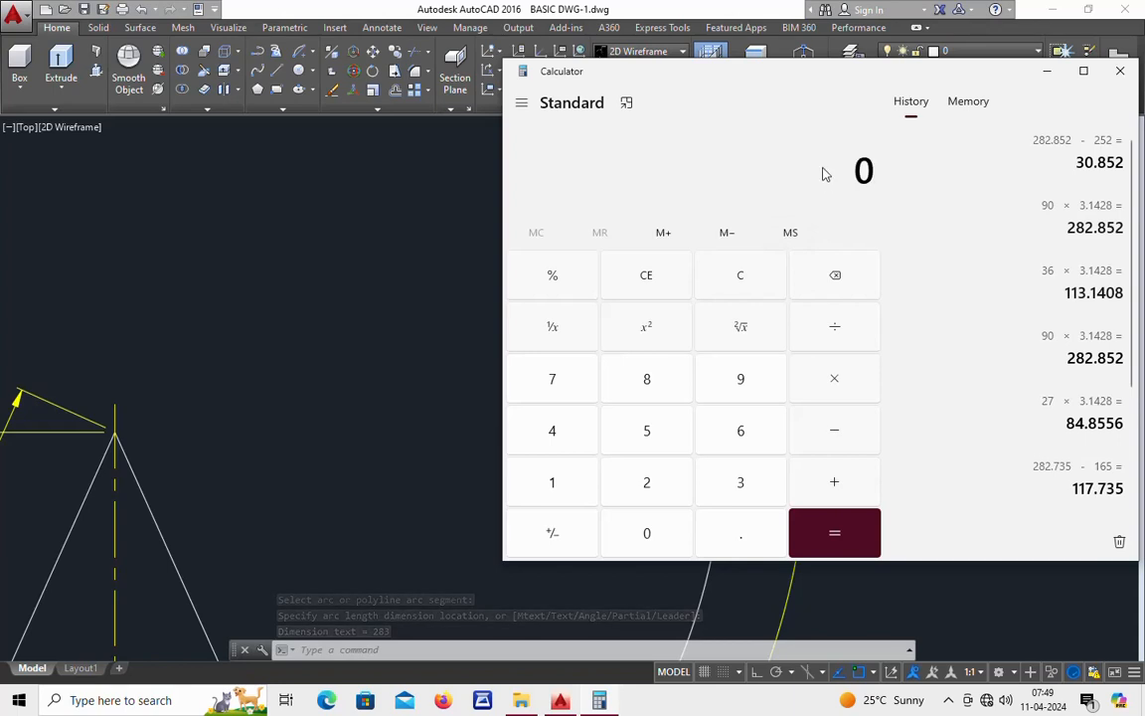
key(alt+Tab)
key(alt+Tab)
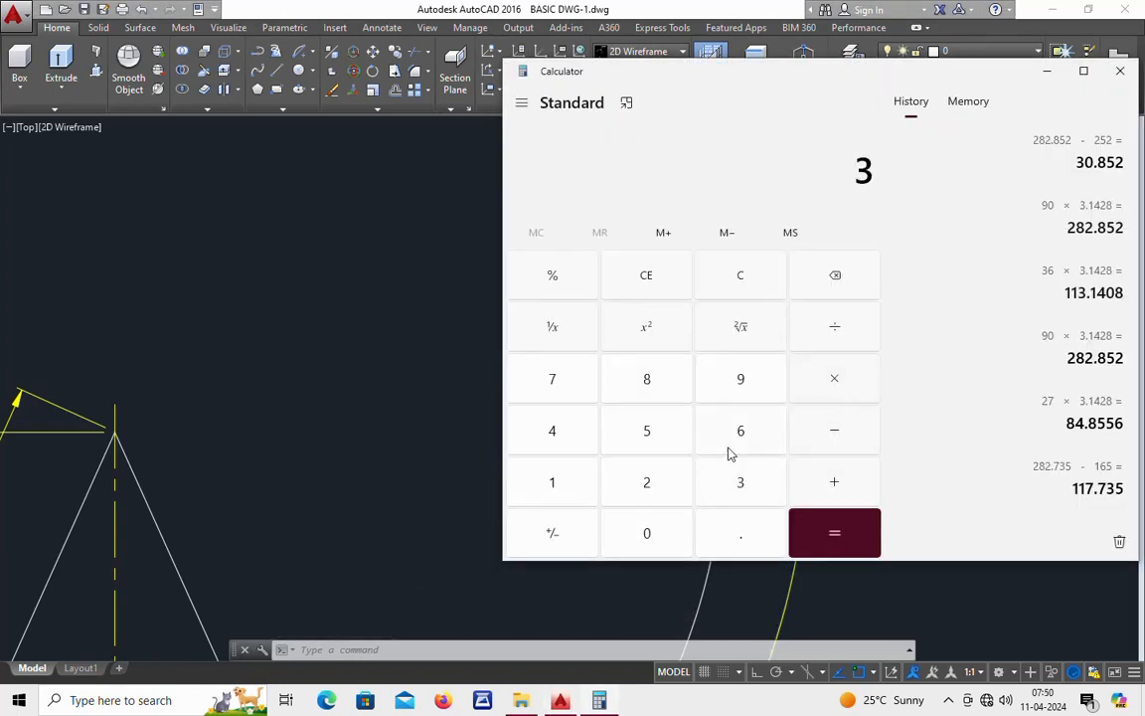
text(3.142)
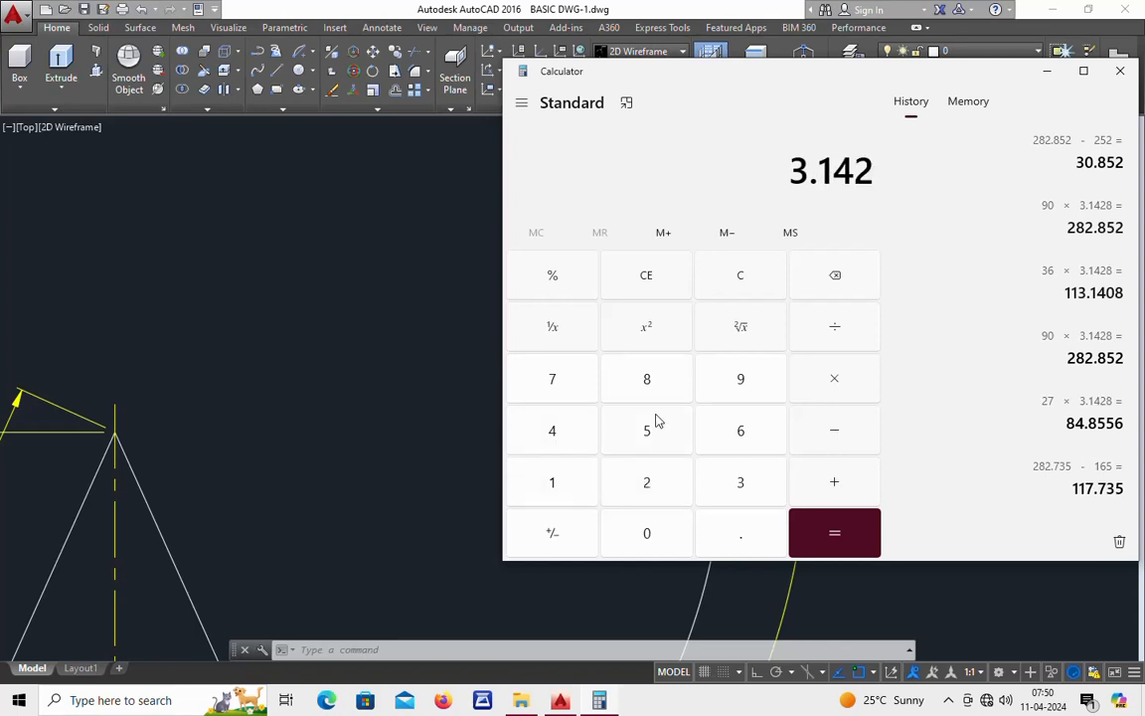
text(8 ×)
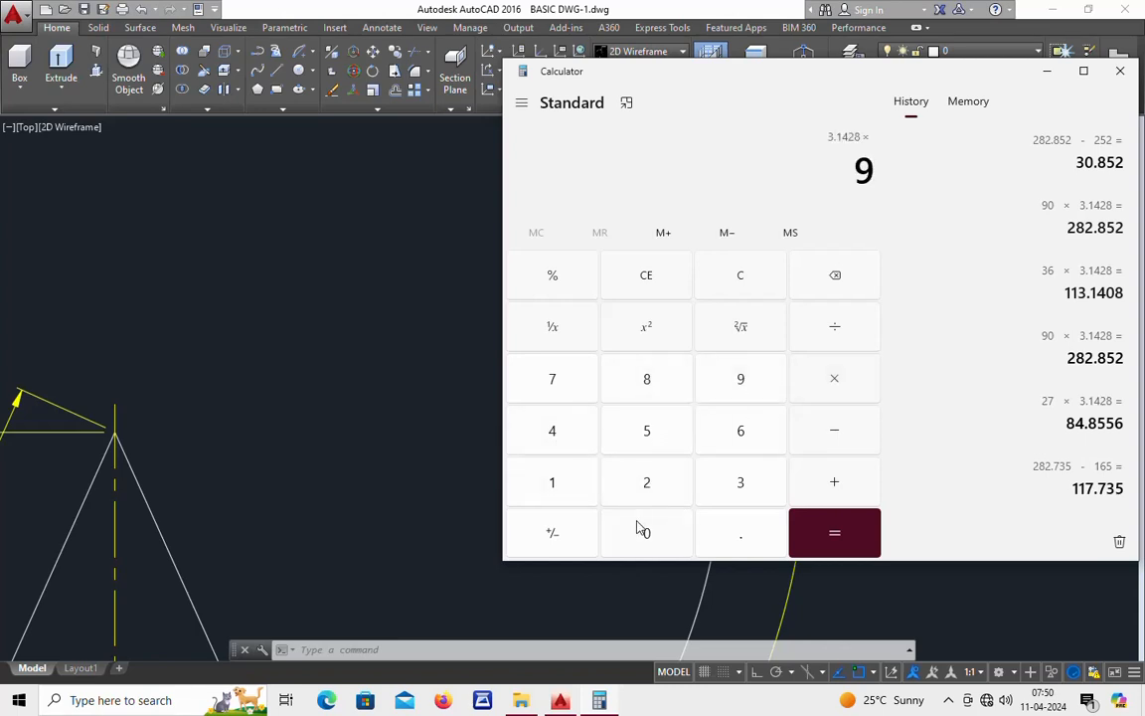
click(641, 528)
click(818, 532)
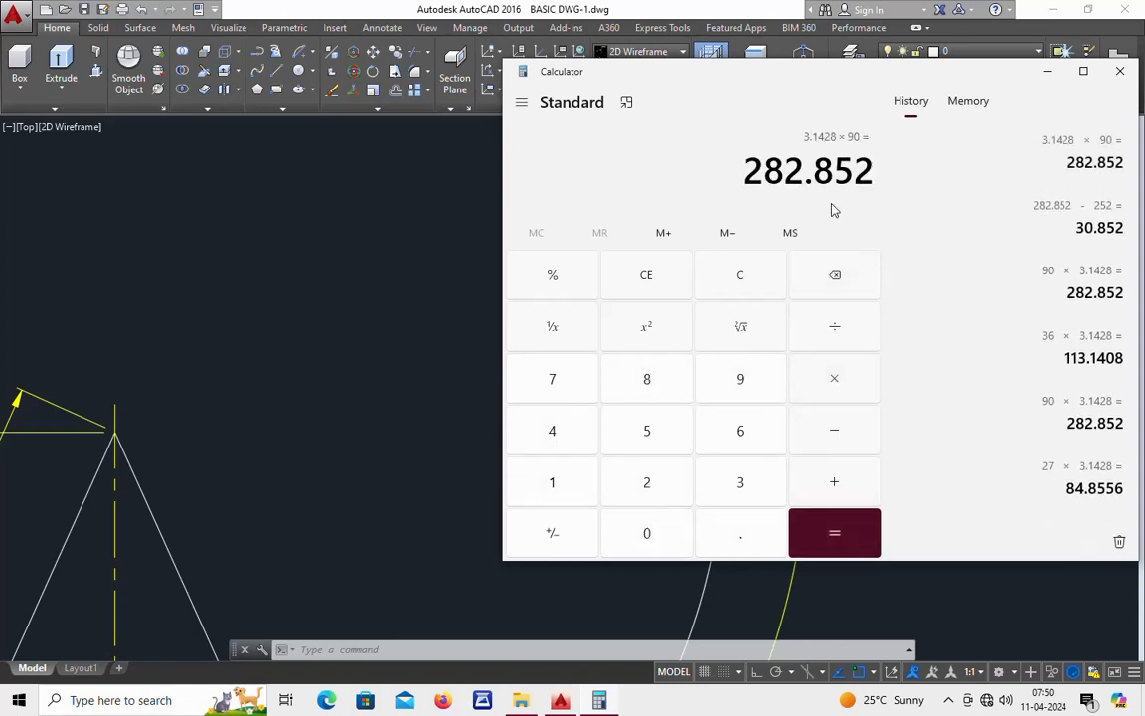
key(alt+Tab)
scroll(813, 333, down, 2)
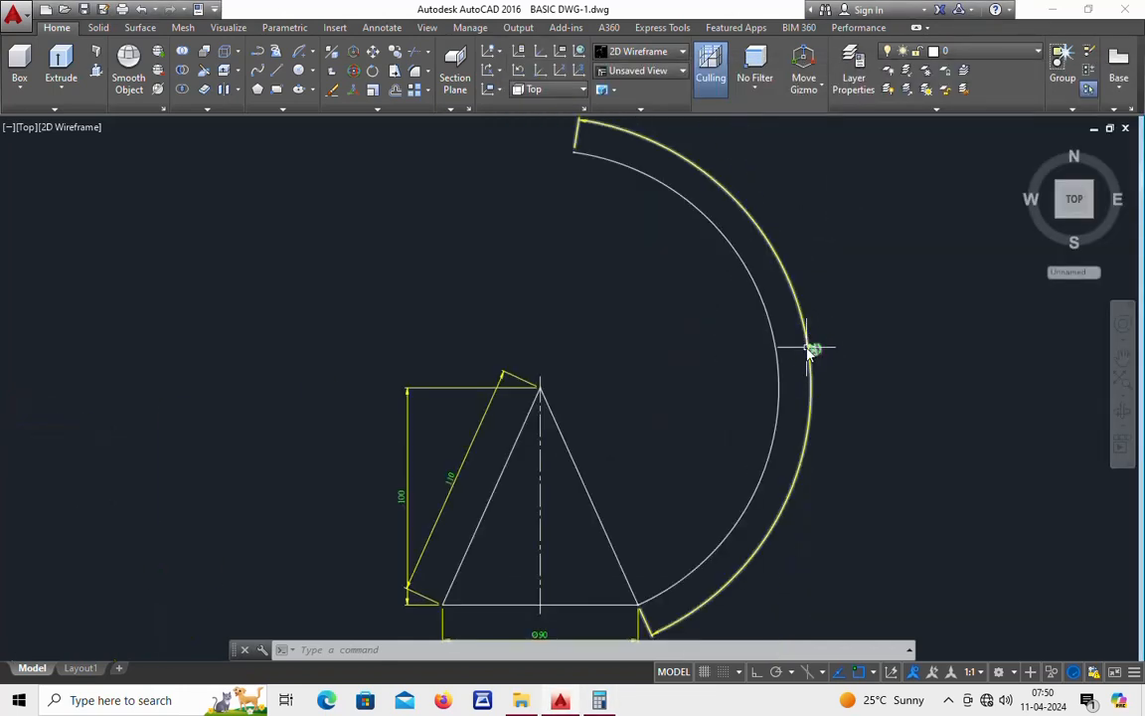
Step: Draw a line from the cone's apex to the upper end of the large arc to close the development
middle_drag(672, 356, 691, 402)
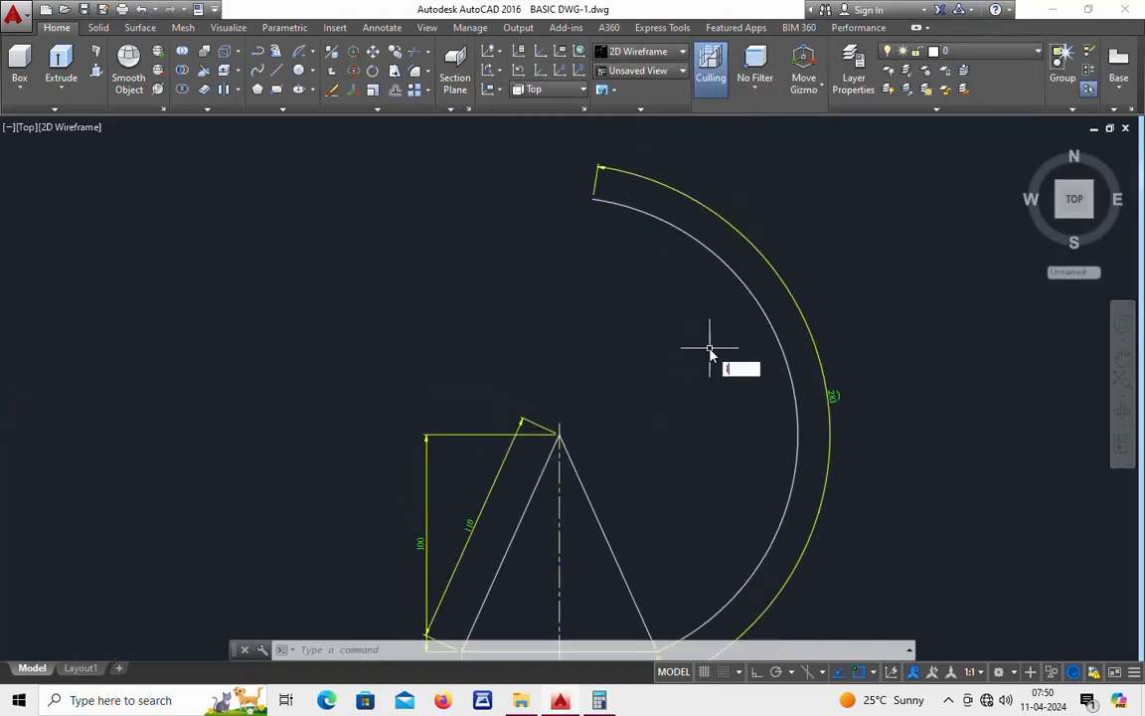
text(l)
key(Return)
click(560, 436)
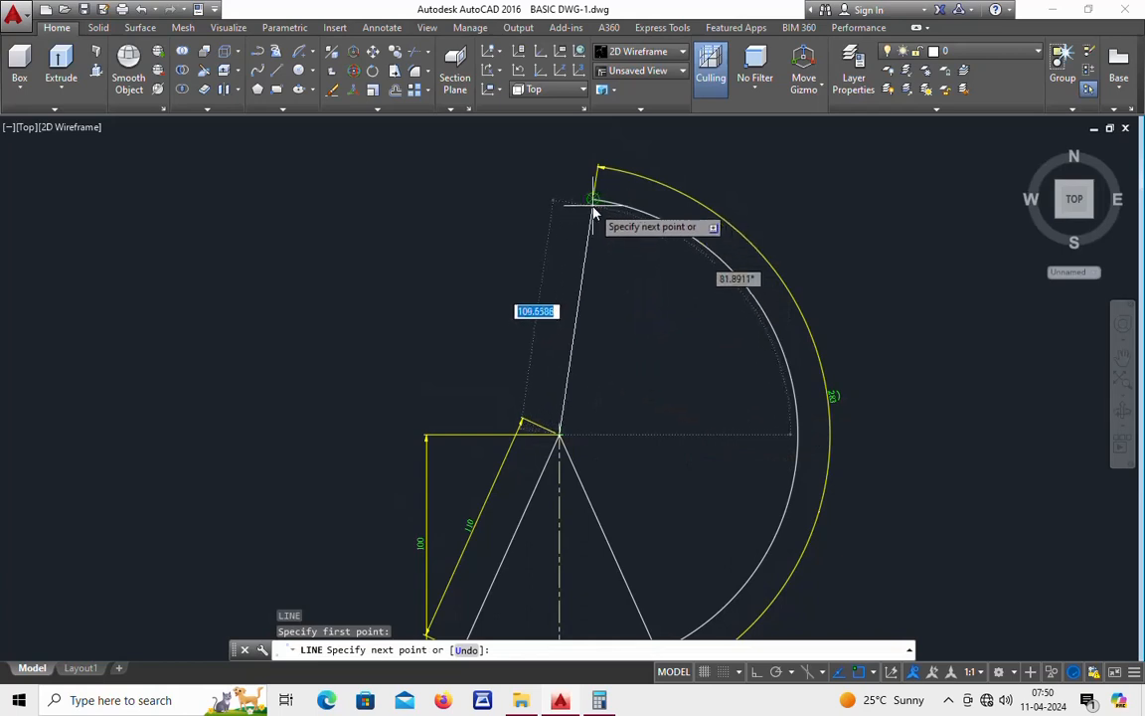
click(594, 204)
key(Escape)
Step: Copy the arc, the closing line and the cone's adjoining slant side to the empty area right of the front view
scroll(715, 413, down, 2)
middle_drag(716, 413, 644, 335)
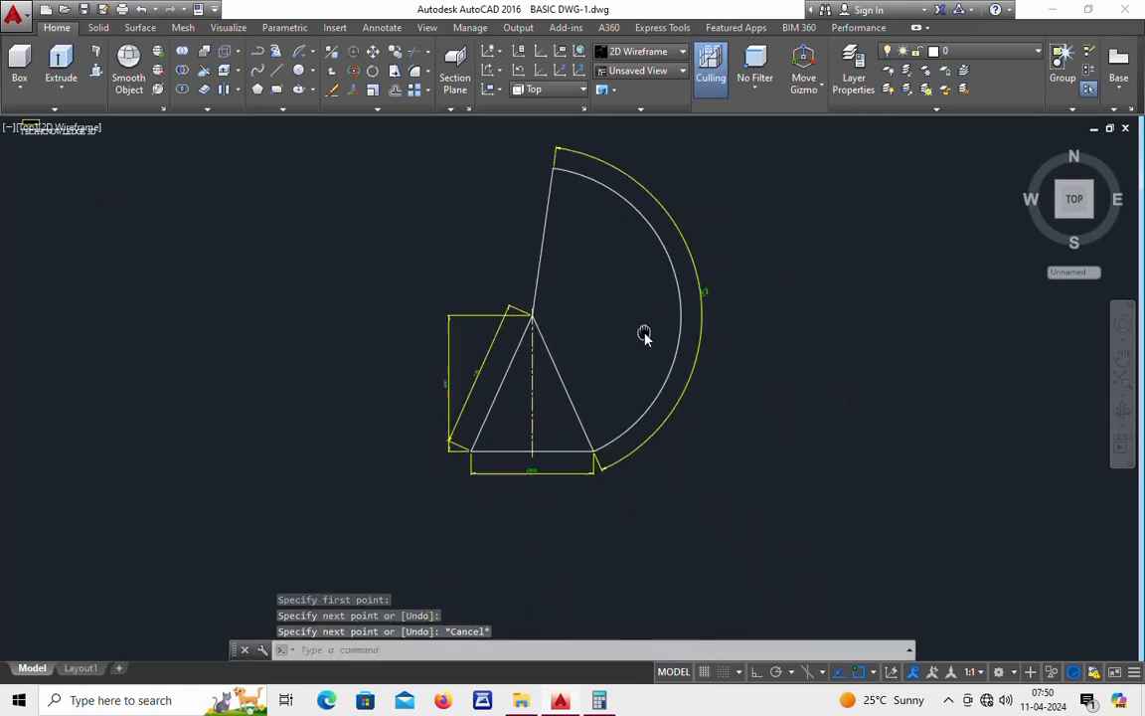
click(687, 257)
click(540, 276)
click(555, 367)
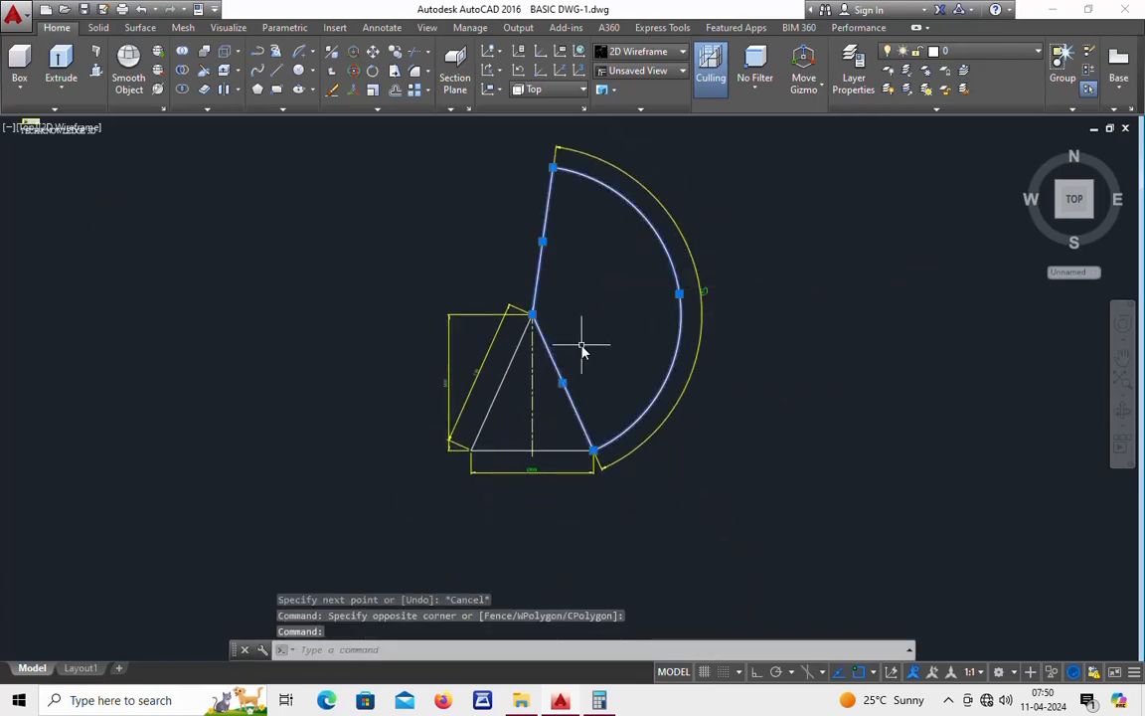
key(Return)
click(593, 329)
scroll(726, 335, down, 2)
middle_drag(726, 335, 272, 313)
click(582, 304)
key(Escape)
scroll(616, 331, up, 2)
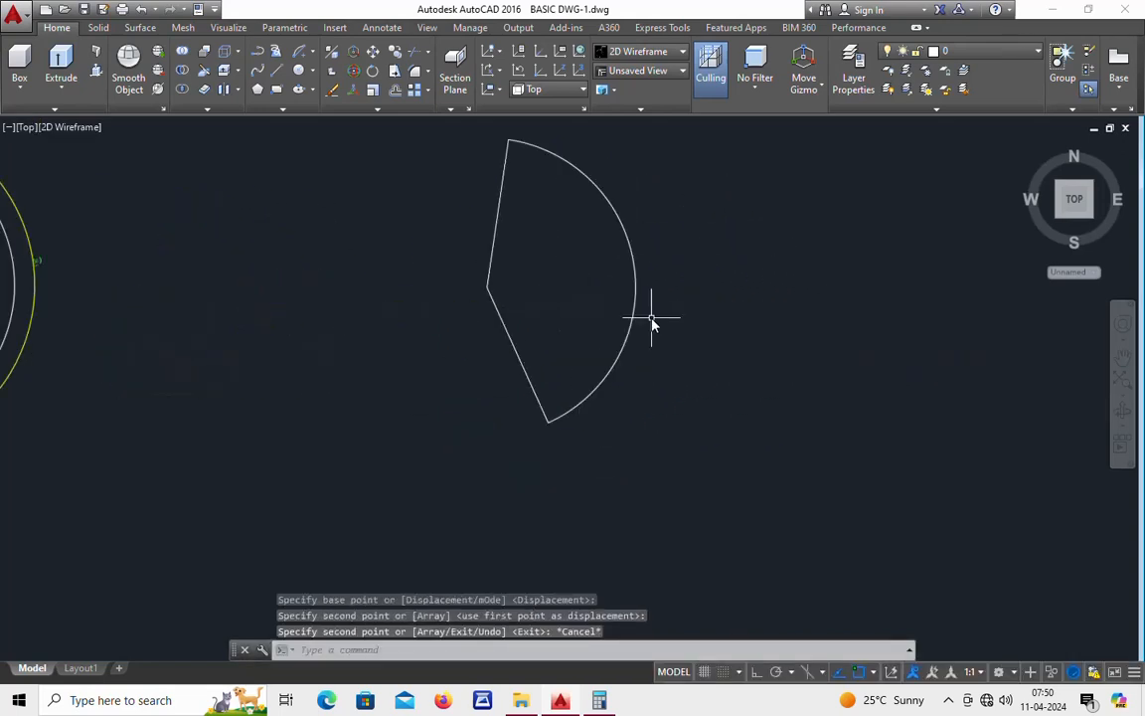
text(l)
key(Return)
click(519, 287)
key(Escape)
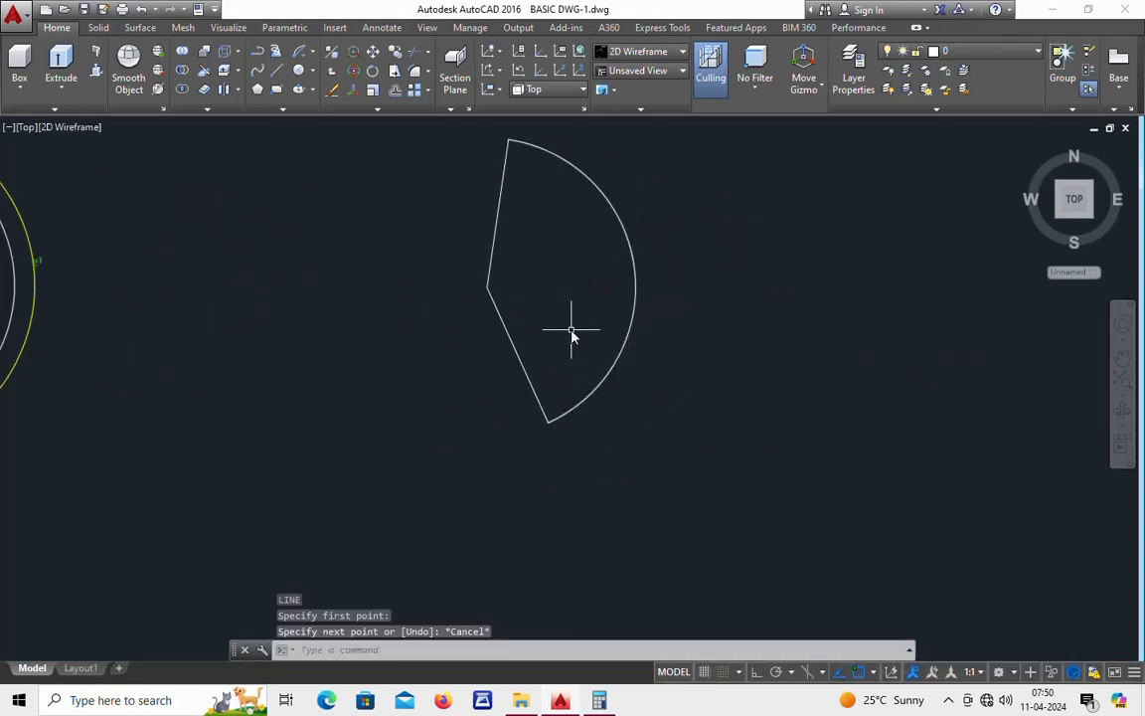
Step: Draw a horizontal construction line from the copied sector's apex out past its arc
text(l)
key(Return)
click(488, 288)
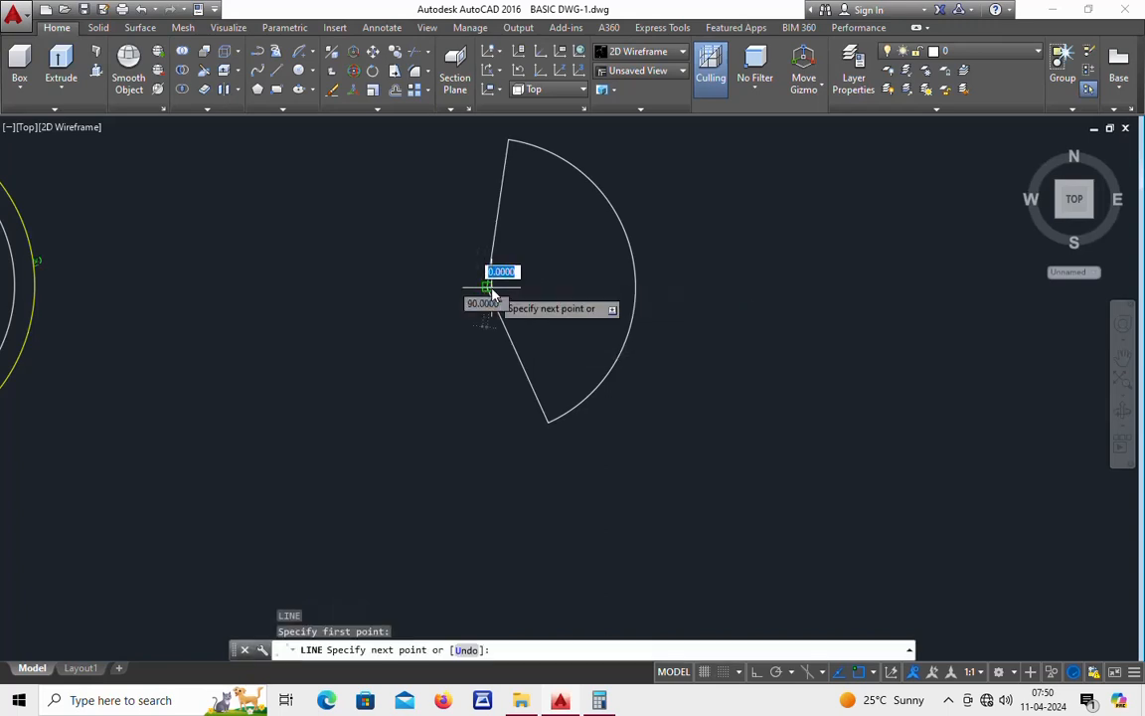
click(834, 288)
key(Escape)
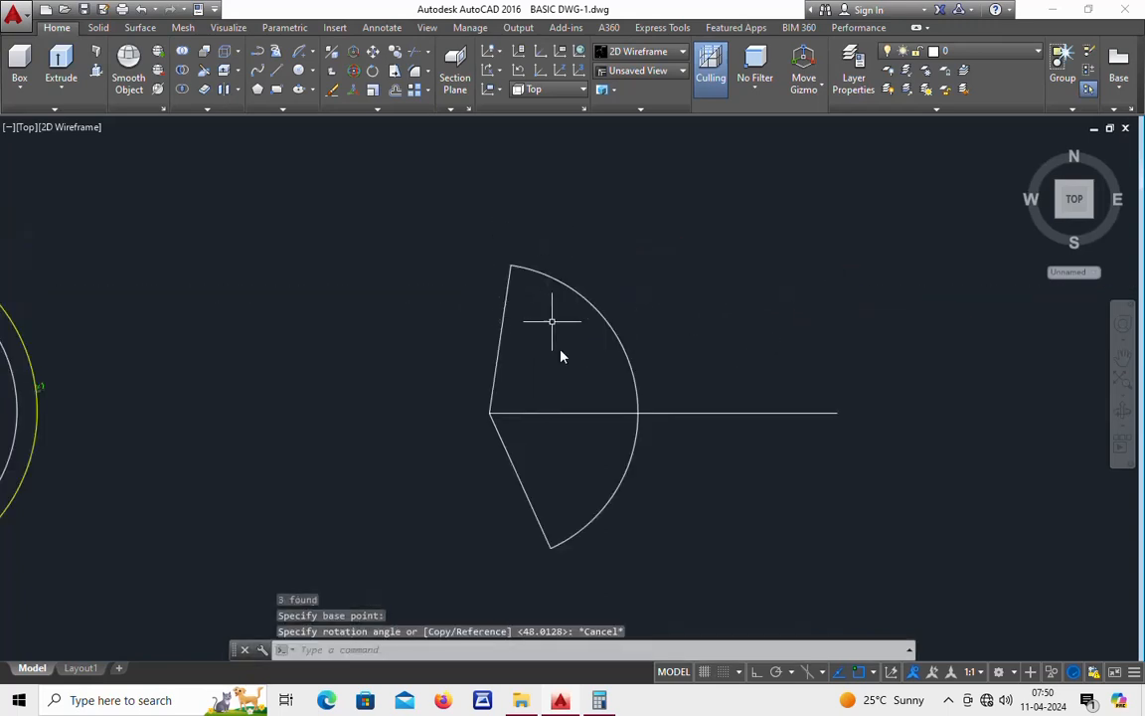
Step: Draw a vertical construction line up from the copied sector's apex and rotate the sector 90° about that apex
text(l)
key(Return)
click(489, 411)
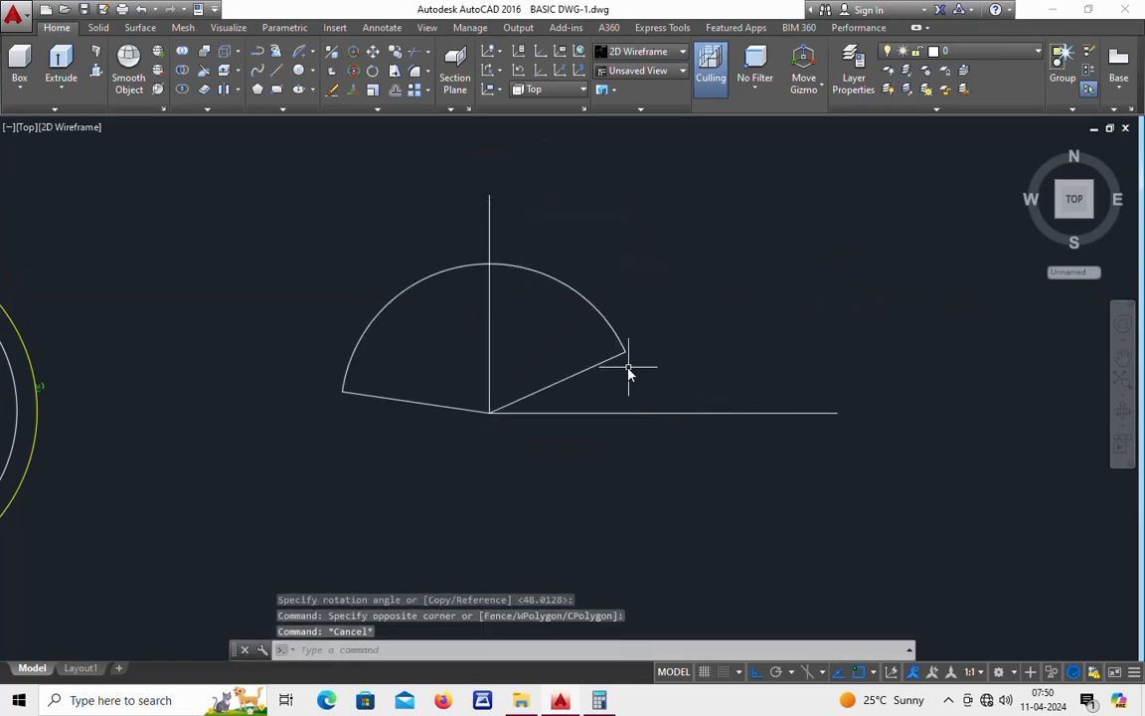
Step: Rotate the sector about its apex by reference, aligning the apex-to-arc-midpoint direction with the vertical construction line
click(628, 367)
click(599, 319)
click(425, 374)
click(405, 420)
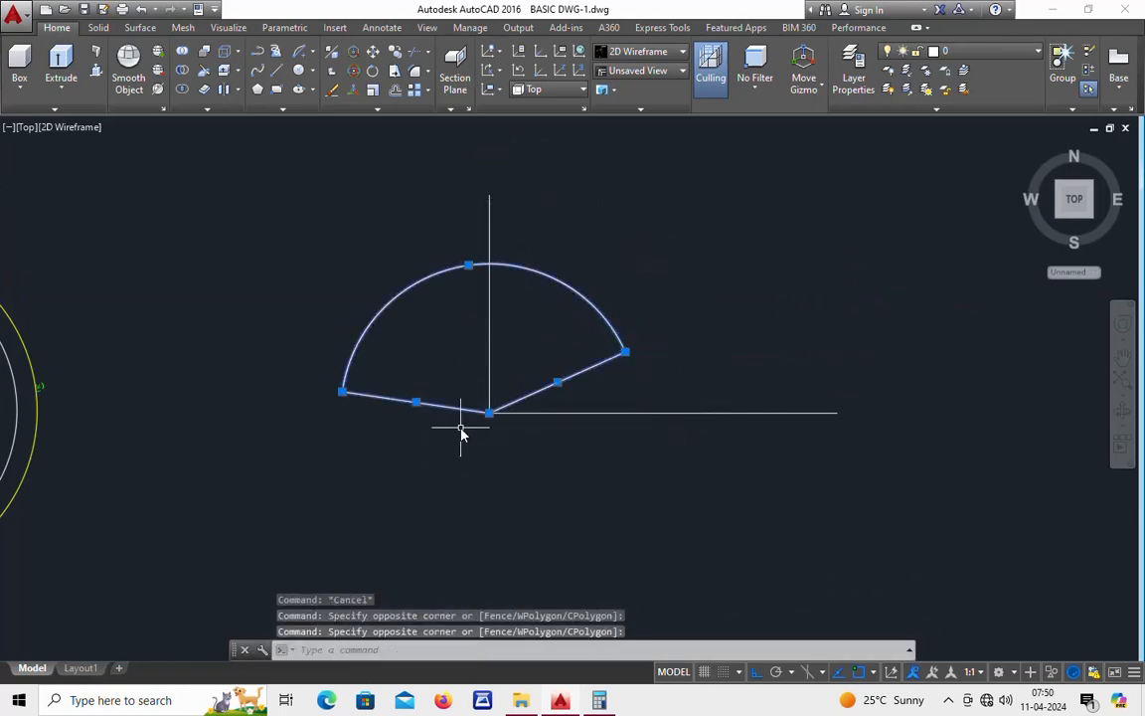
key(Return)
click(489, 411)
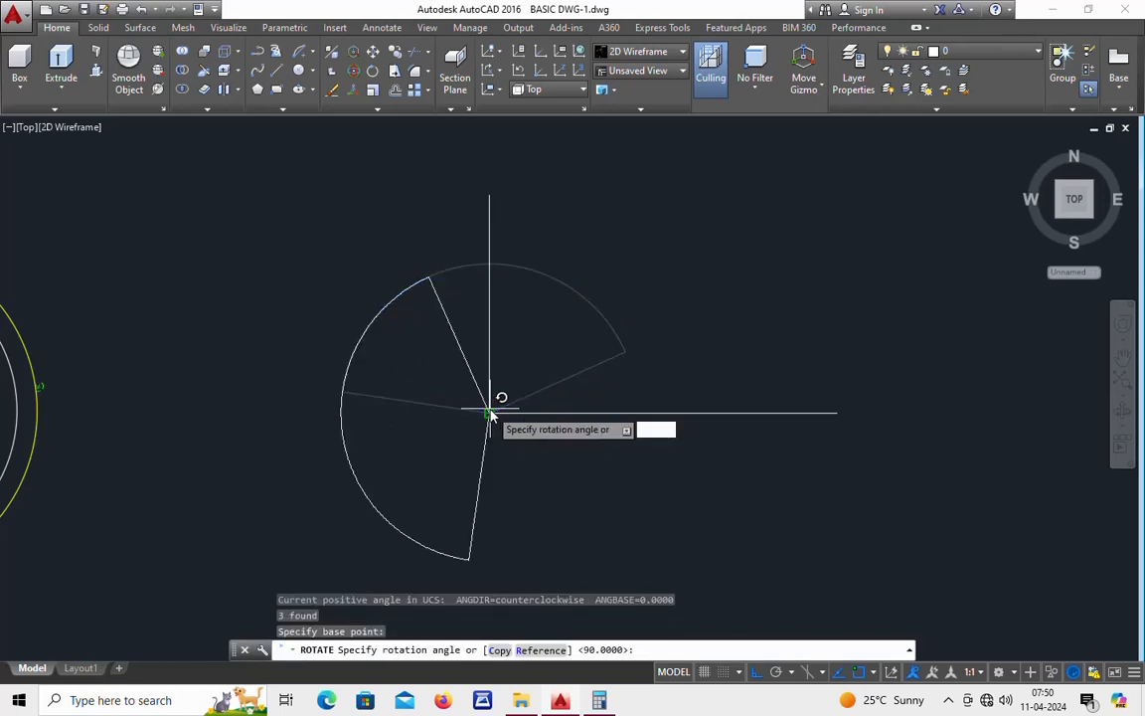
text(r)
key(Return)
click(492, 412)
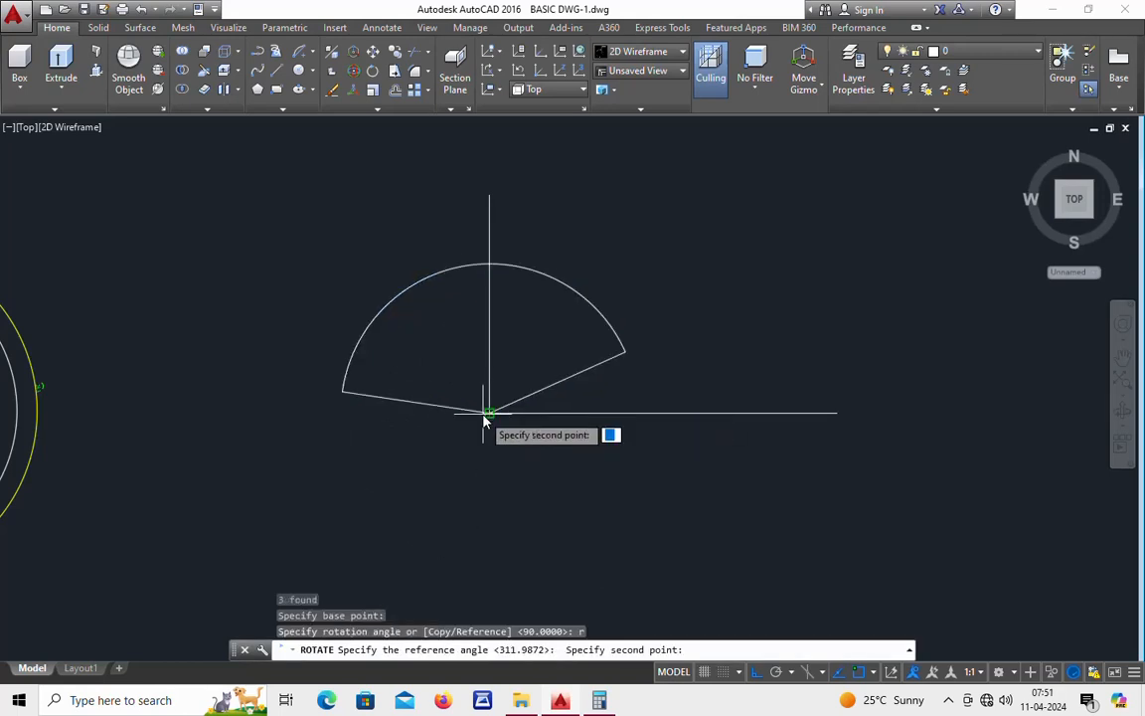
click(463, 269)
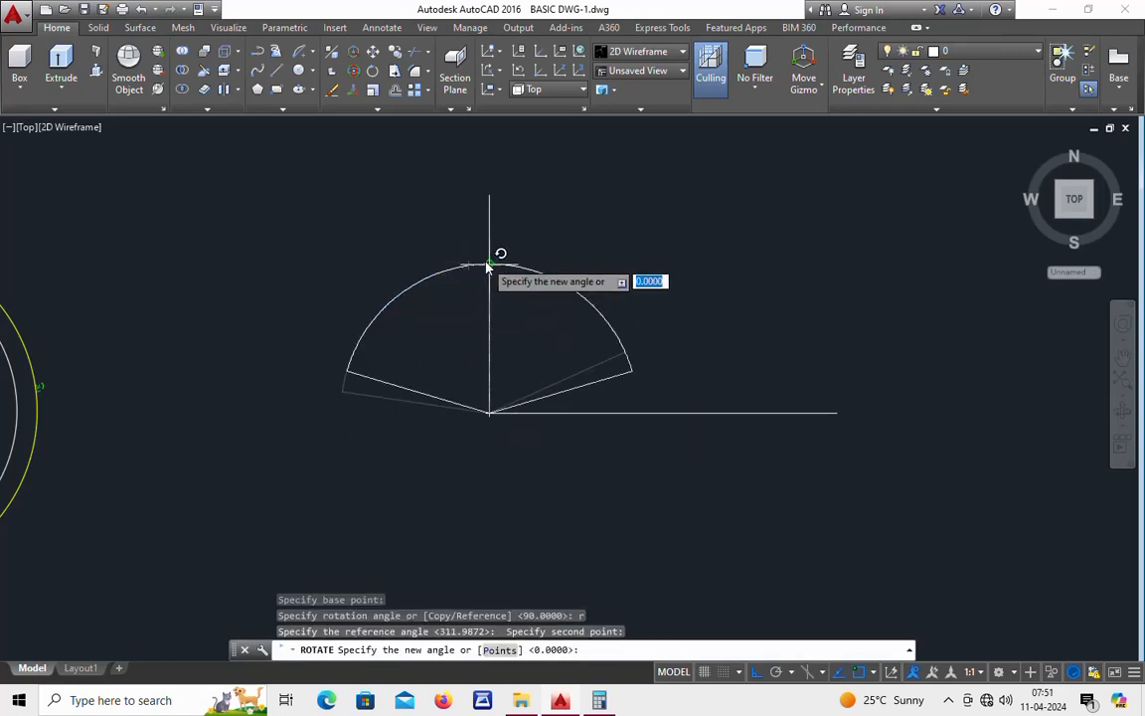
click(491, 194)
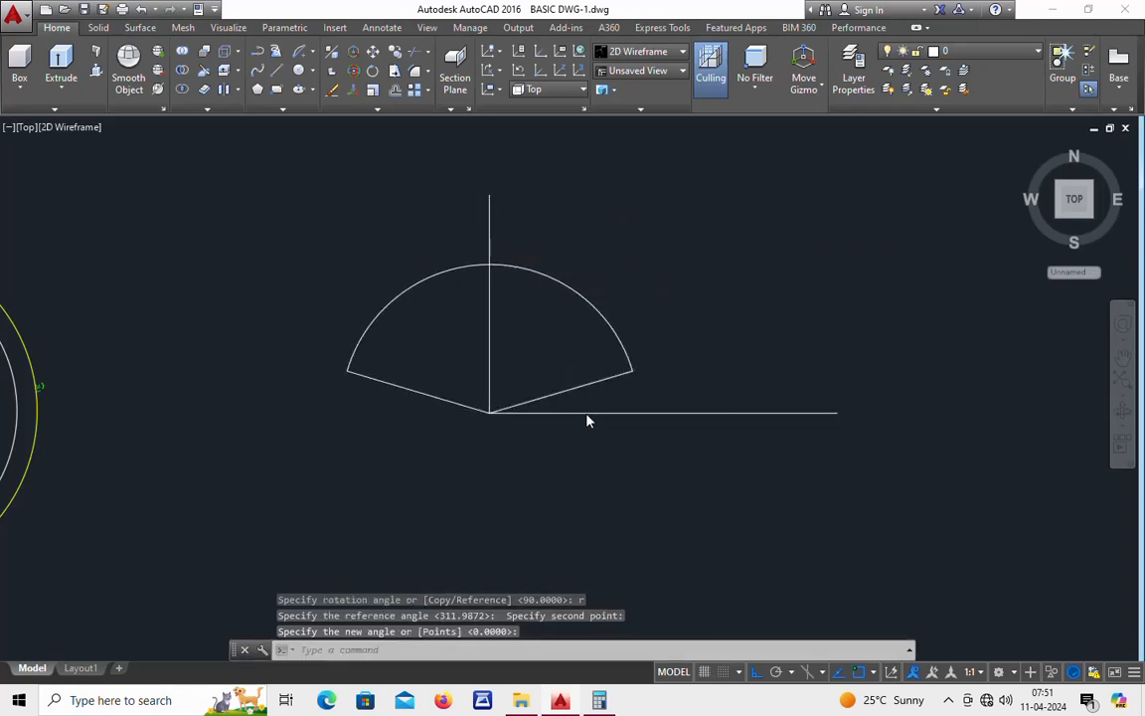
Step: Delete the horizontal and vertical construction lines at the sector's apex
click(581, 412)
key(Delete)
scroll(517, 385, up, 2)
click(516, 379)
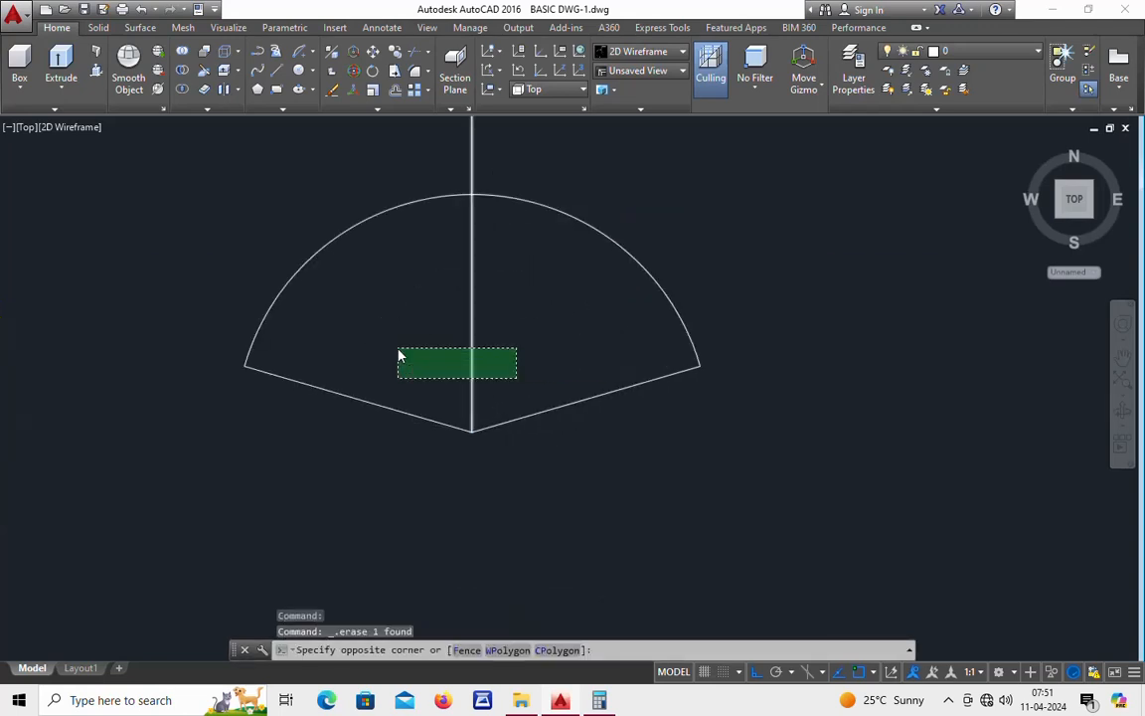
click(398, 354)
key(Delete)
Step: Add an arc length dimension just outside the rotated sector's arc
scroll(557, 403, down, 2)
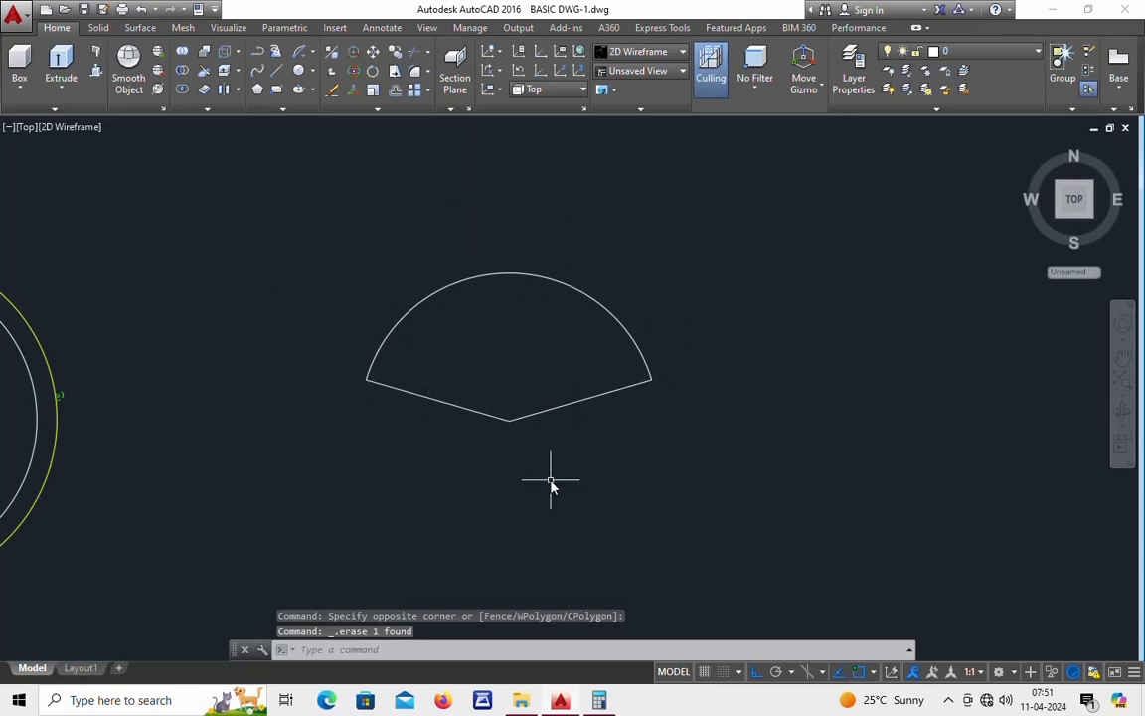
text(dar)
key(Return)
click(596, 304)
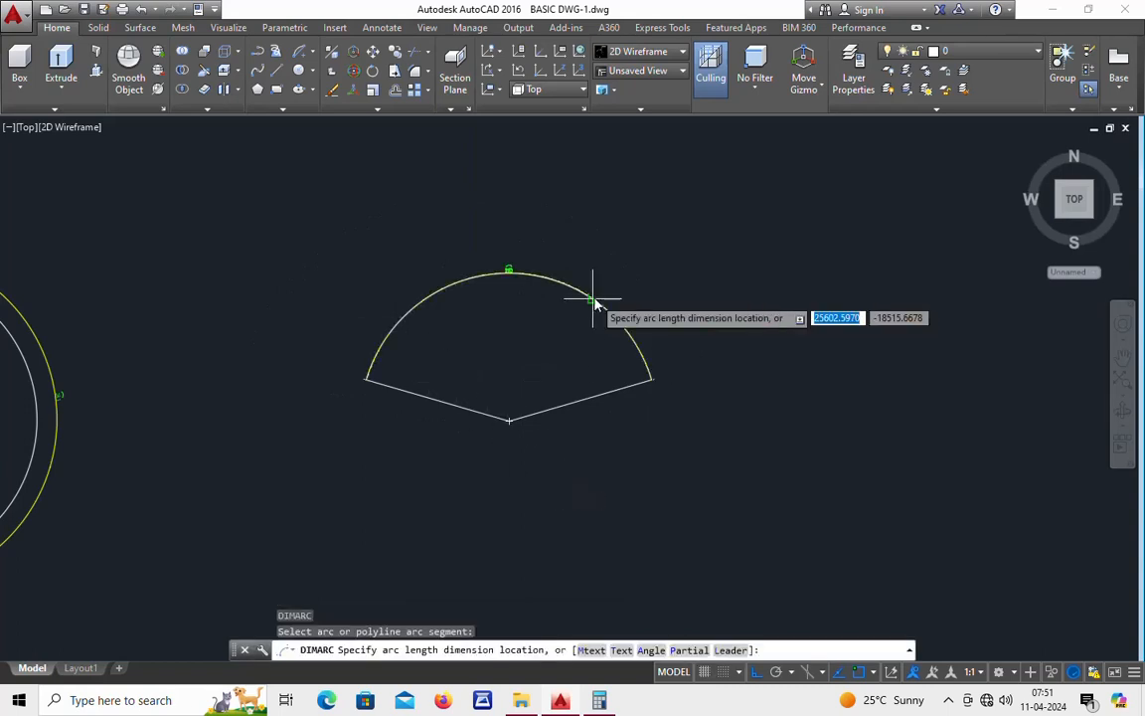
click(634, 263)
Step: Add a horizontal linear dimension between the sector's two arc endpoints, placed below the apex
scroll(536, 282, up, 2)
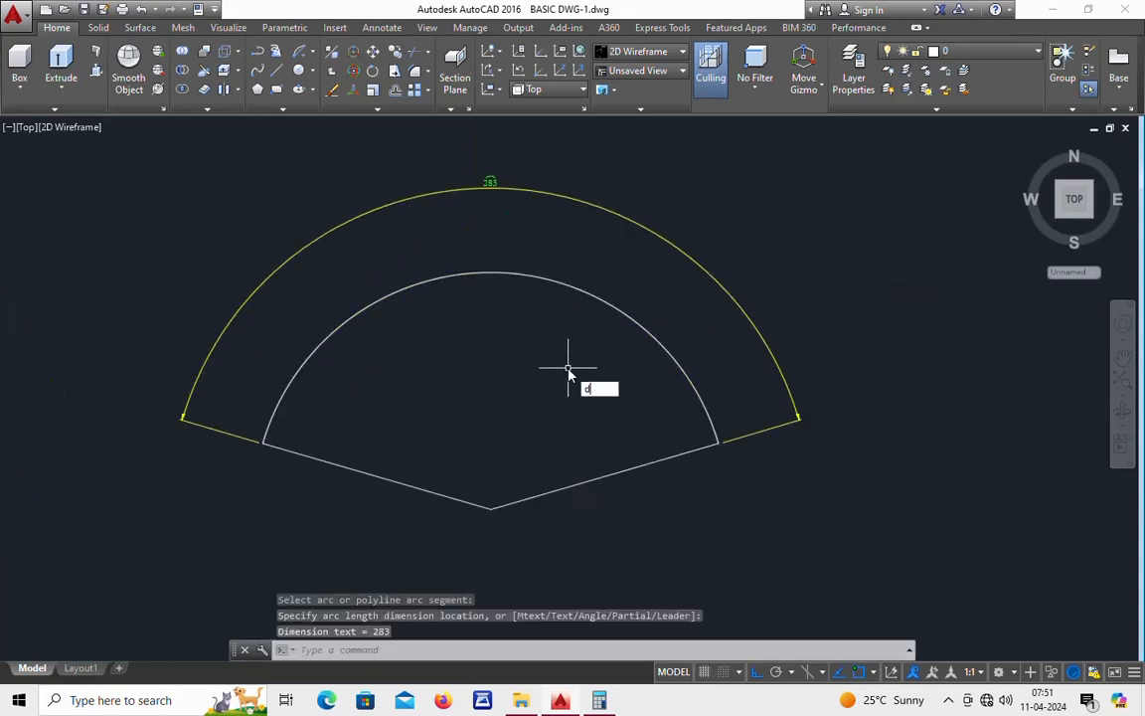
text(dli)
key(Return)
click(263, 442)
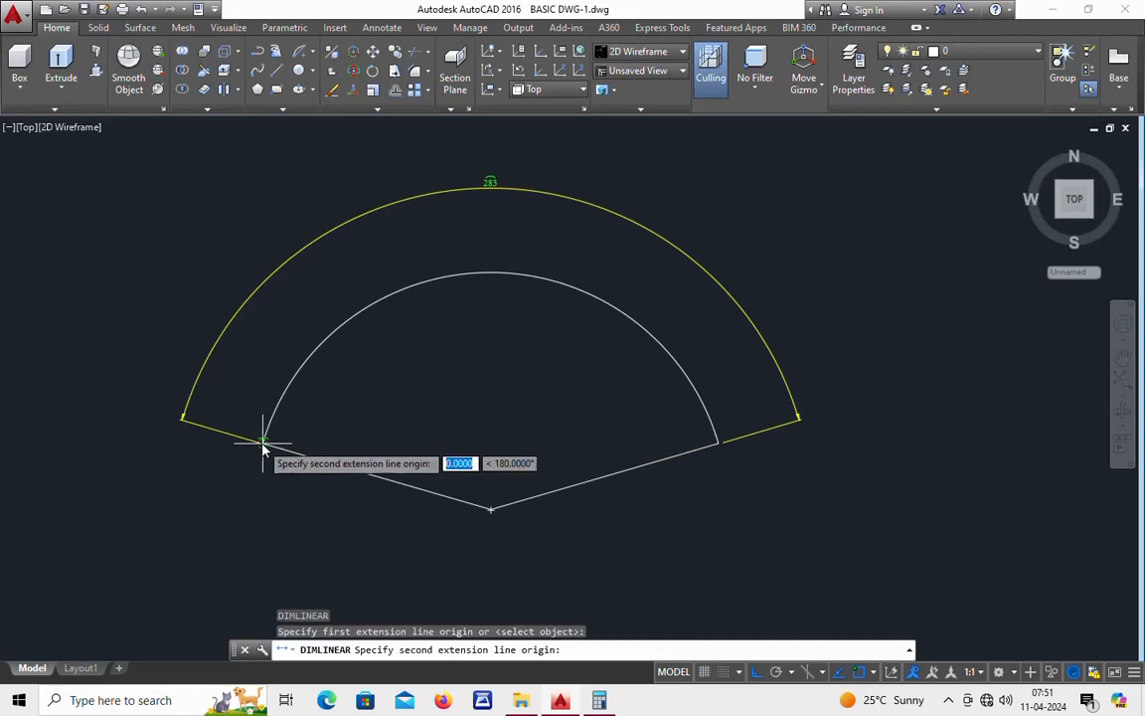
click(713, 452)
click(698, 543)
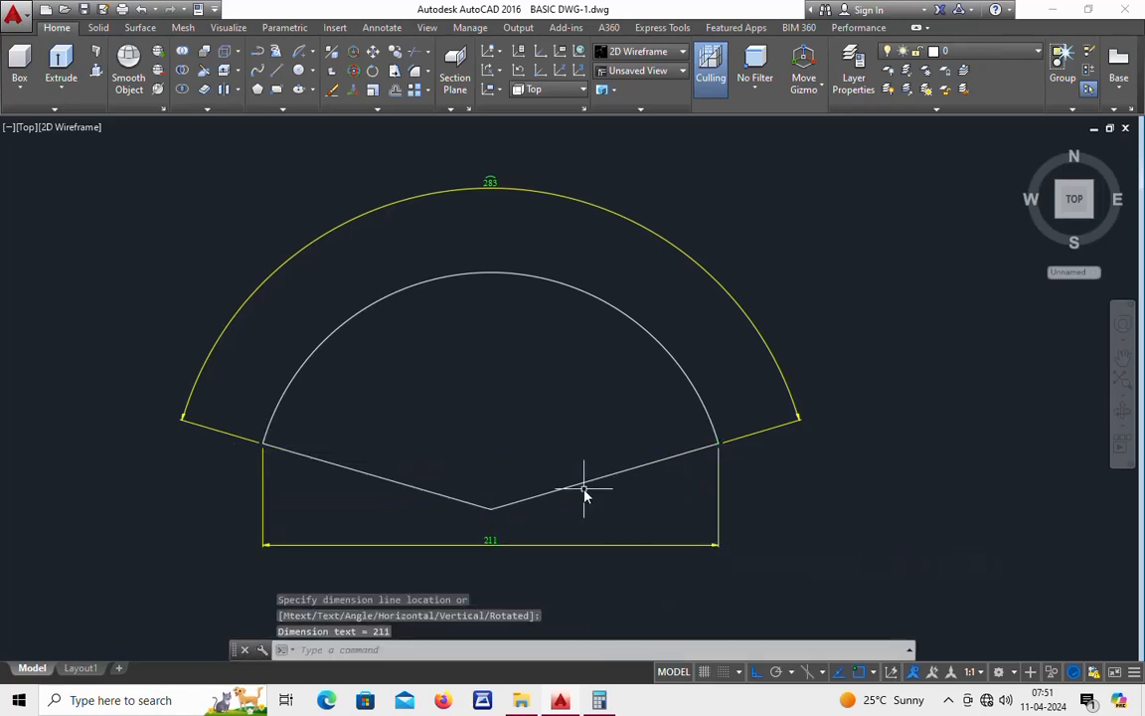
Step: Add a vertical linear dimension from the sector's apex to the top of its arc, placed beyond the arc's right end
key(Return)
click(490, 509)
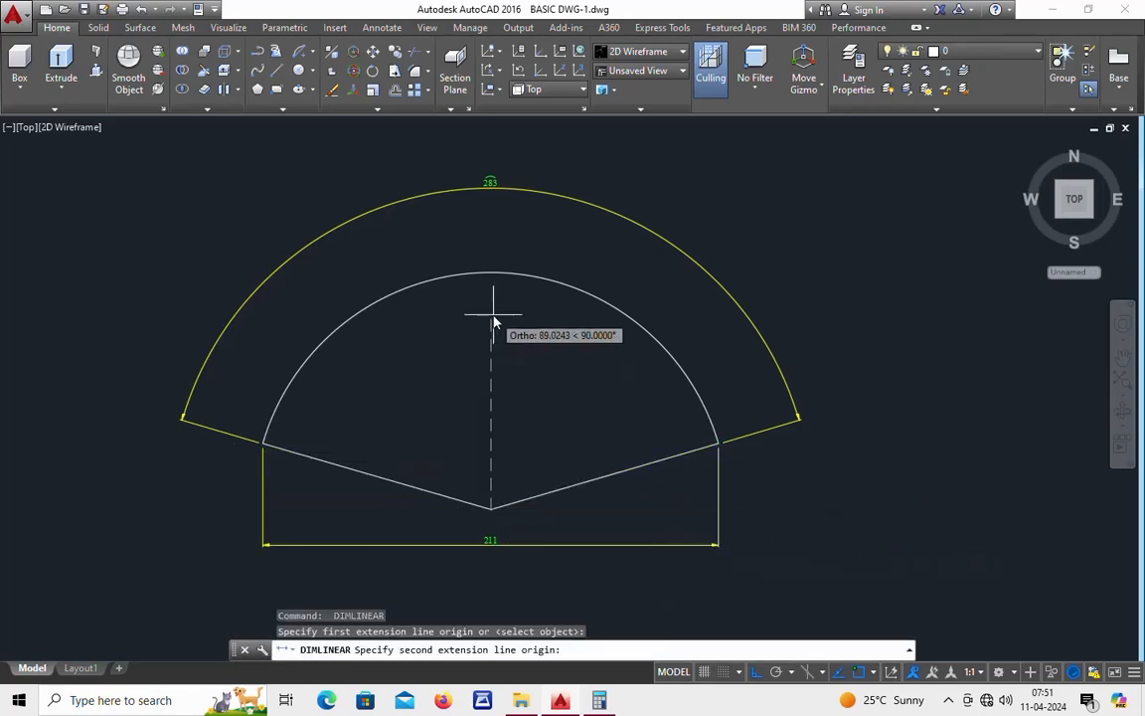
click(492, 276)
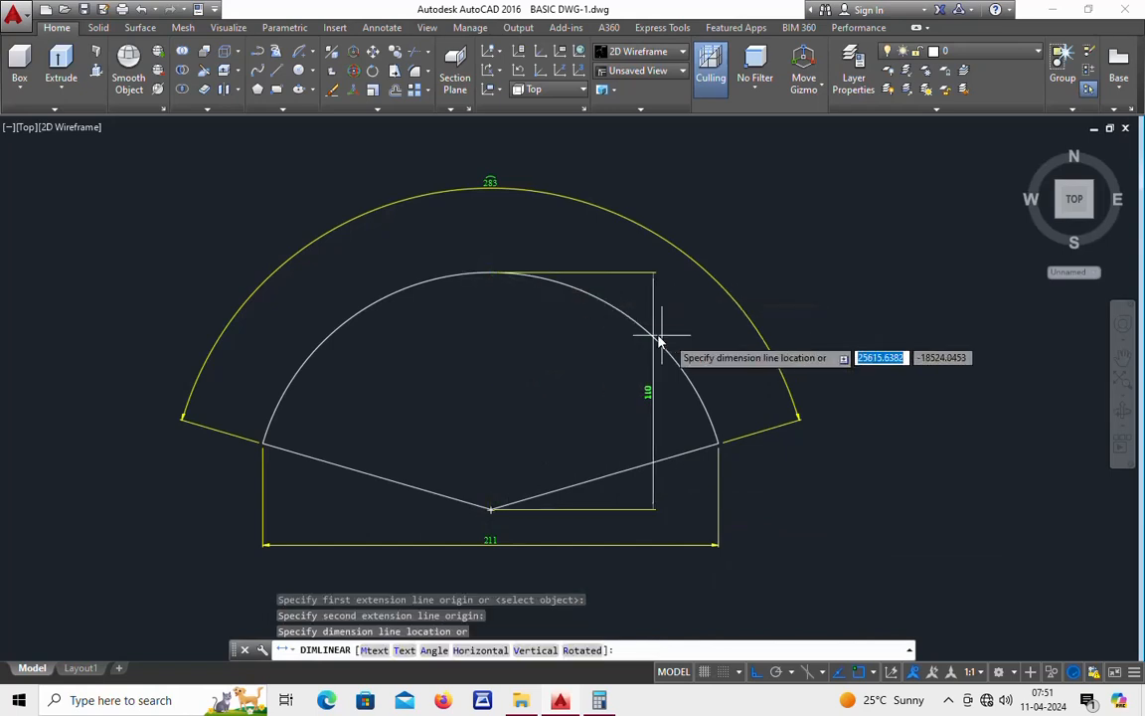
click(831, 438)
Step: Compare the dimensions of the cone's front view with those of the finished flat development
scroll(765, 482, down, 2)
middle_drag(604, 485, 733, 456)
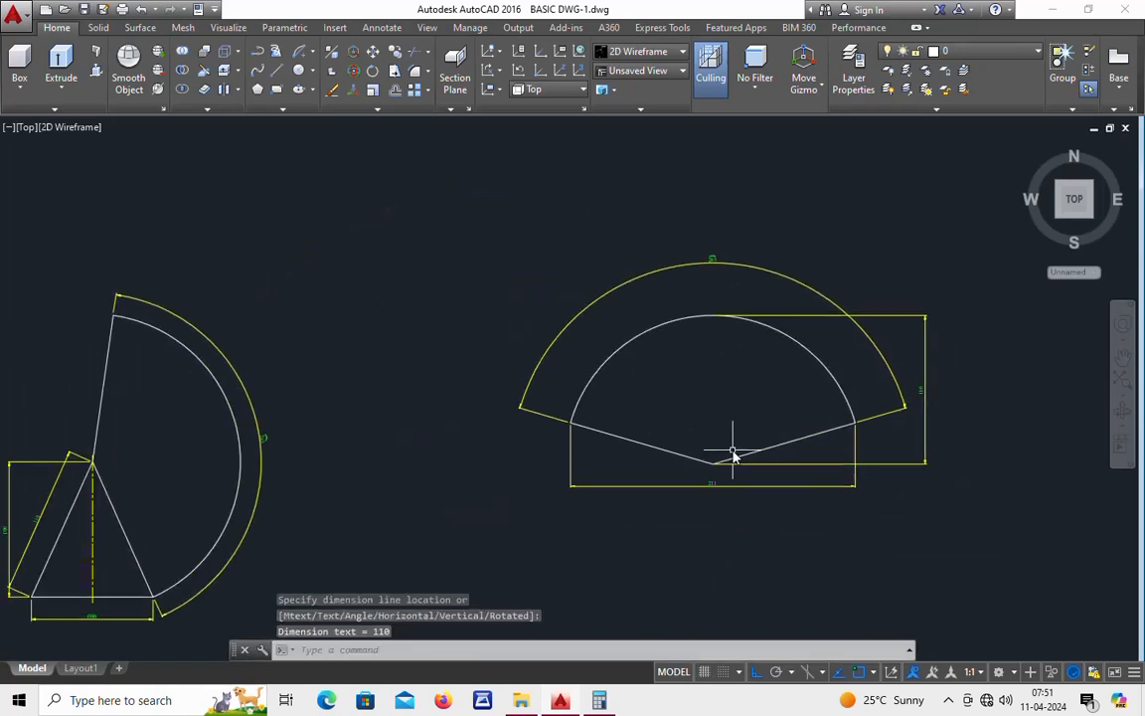
middle_drag(227, 546, 435, 498)
scroll(243, 473, up, 4)
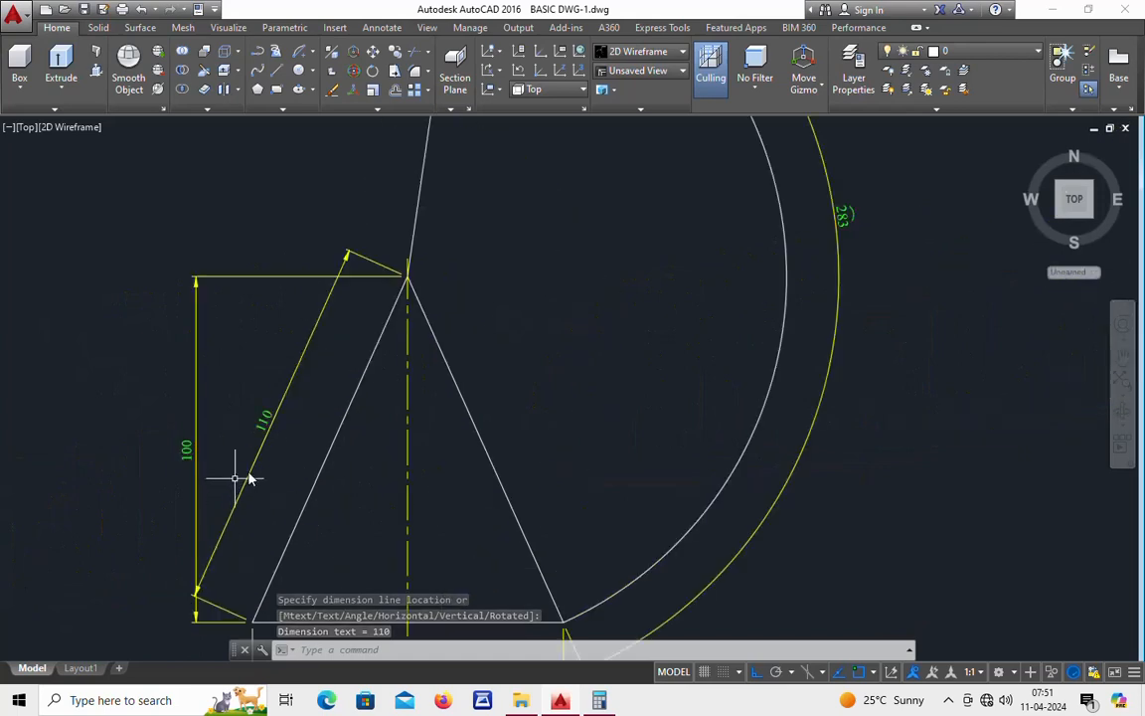
scroll(295, 434, down, 4)
middle_drag(663, 421, 294, 457)
scroll(785, 350, up, 2)
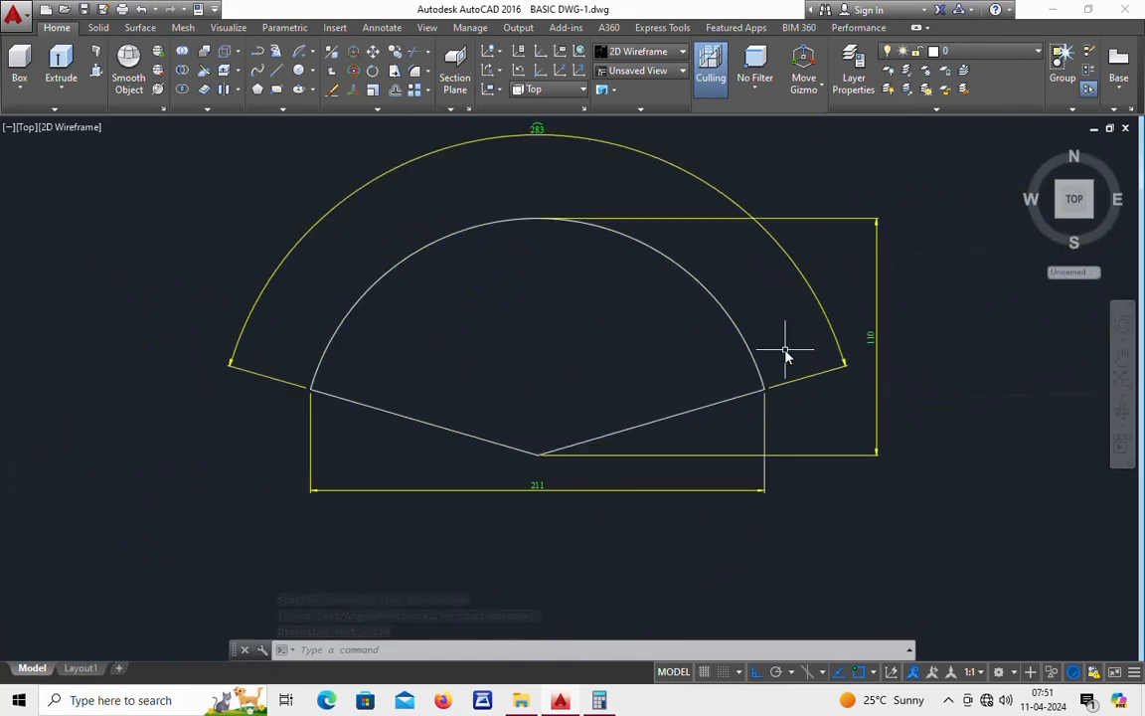
scroll(663, 391, down, 2)
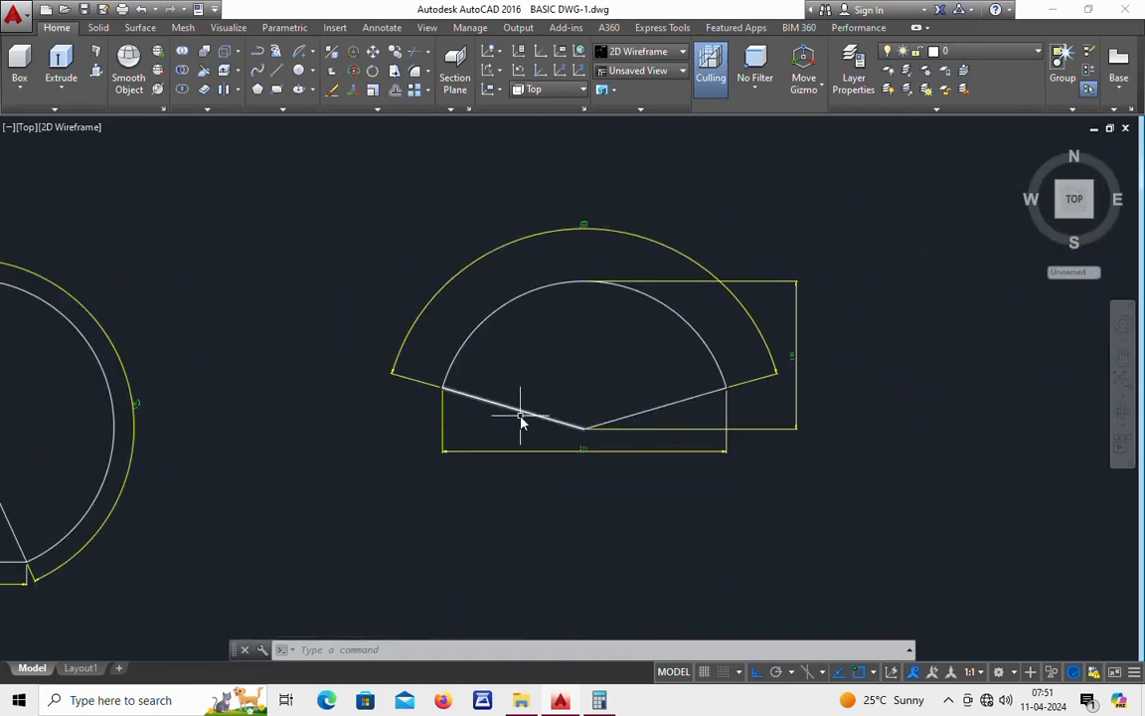
mouse_move(519, 409)
middle_down()
mouse_move(670, 435)
mouse_move(739, 432)
middle_up()
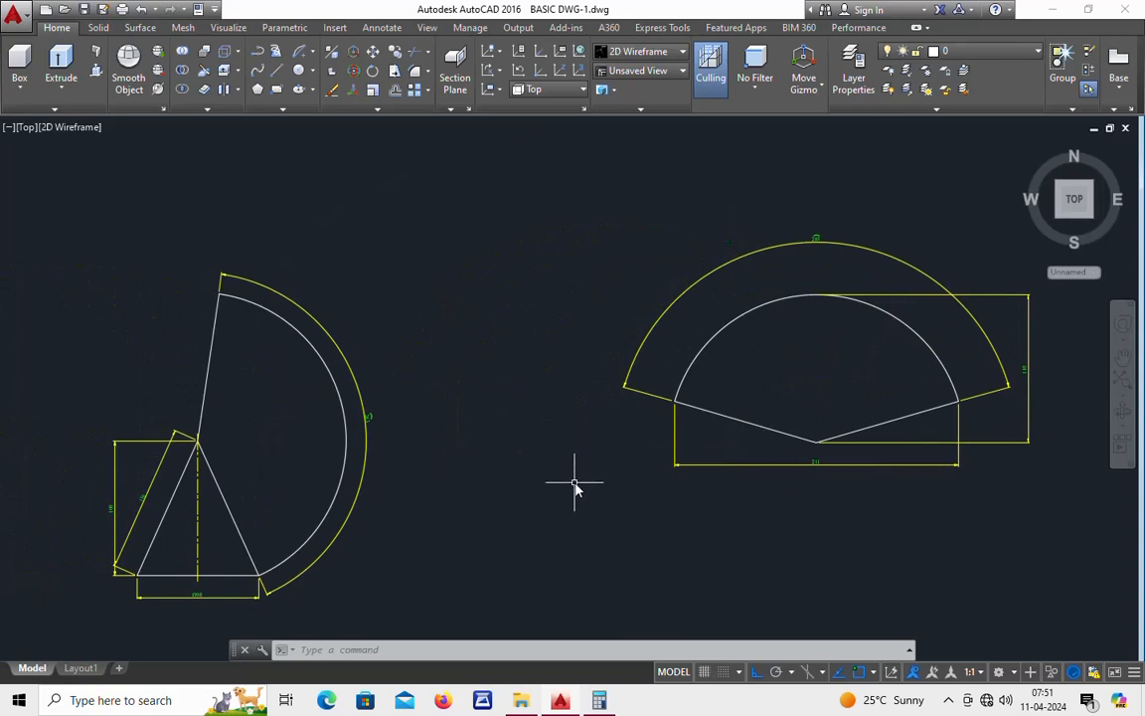
Step: Offset the base line of the cone's front view upward by 60
middle_drag(574, 484, 588, 412)
middle_drag(211, 450, 421, 454)
scroll(421, 458, up, 2)
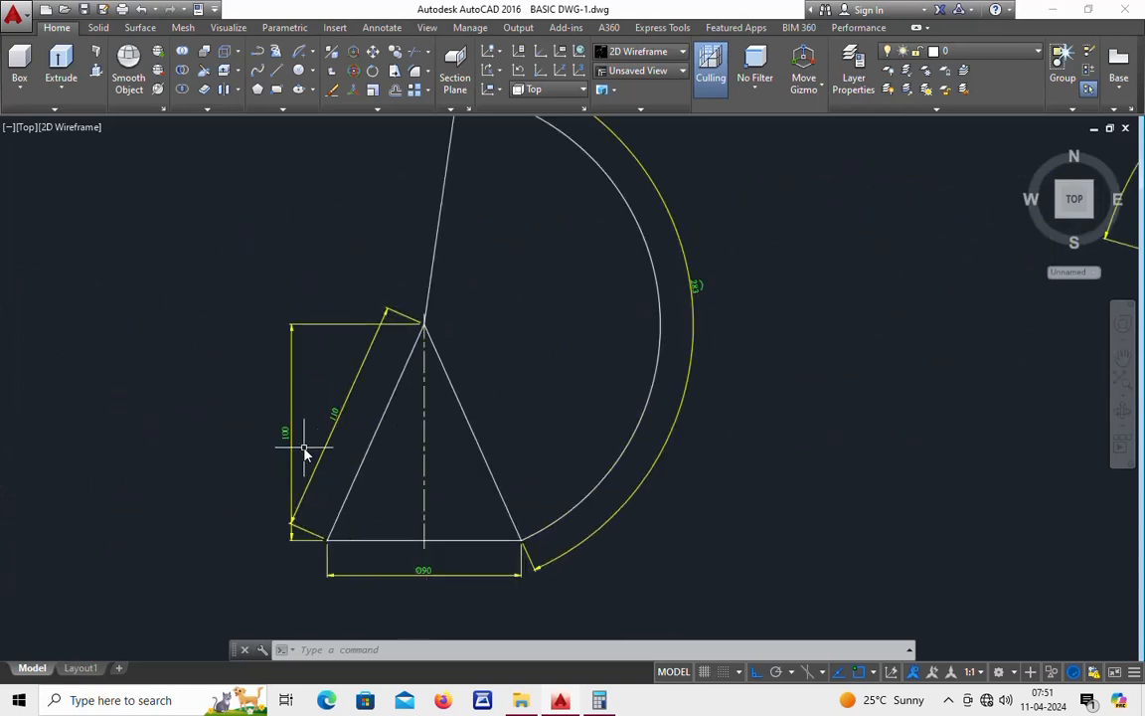
text(o)
key(Return)
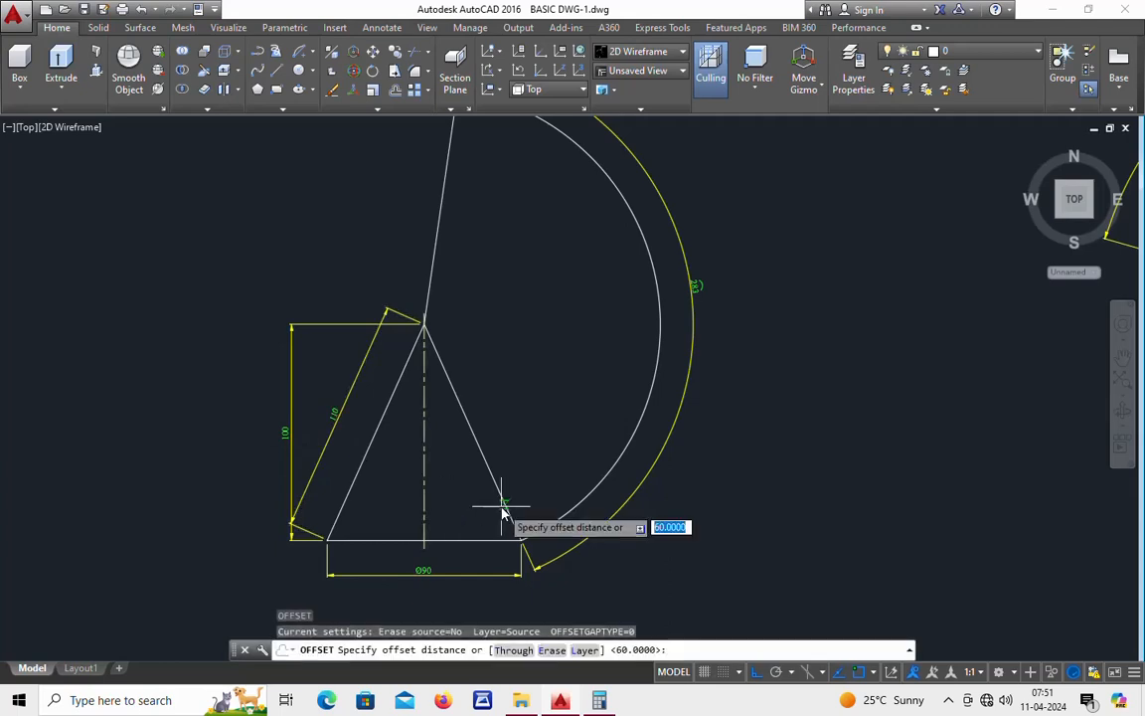
text(60)
key(Return)
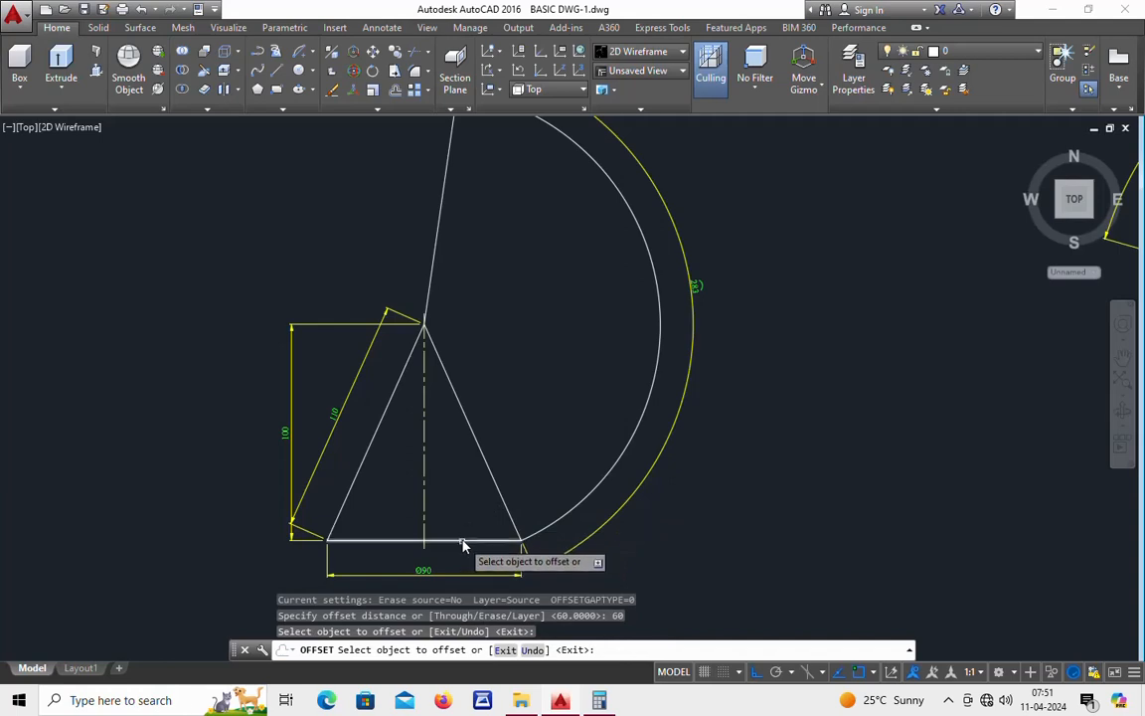
click(462, 542)
click(462, 488)
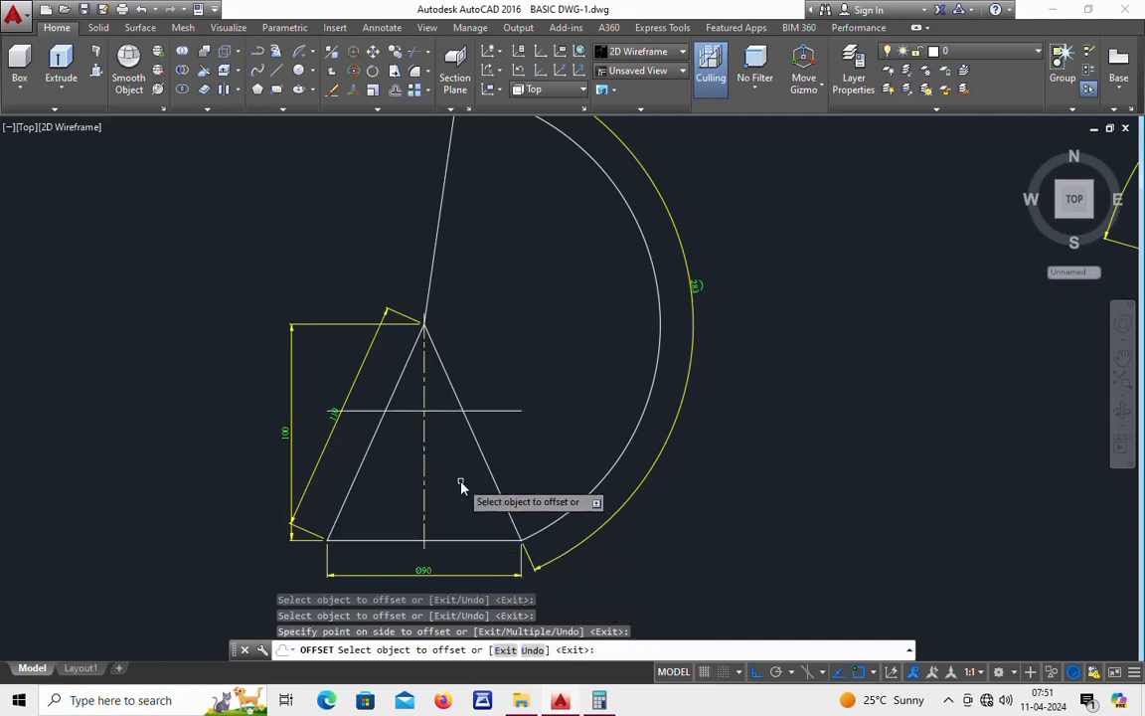
key(Escape)
Step: Trim both ends of the offset line back to the cone's slant sides
text(tr)
key(Return)
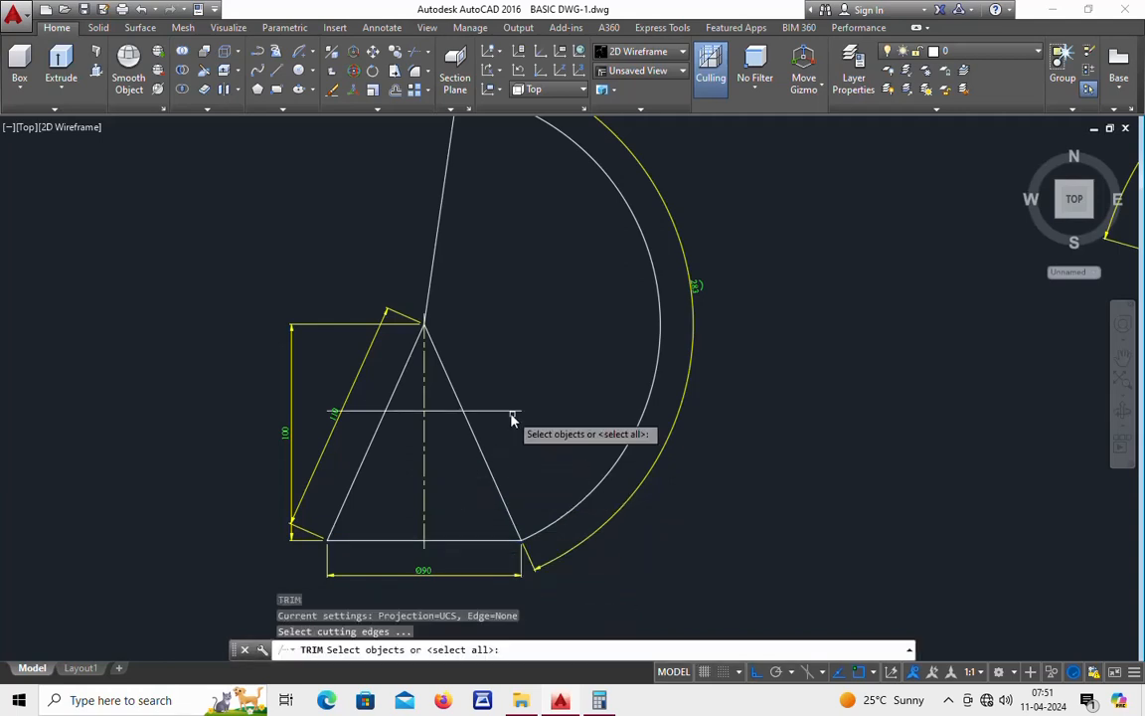
key(Return)
click(508, 410)
click(373, 409)
key(Escape)
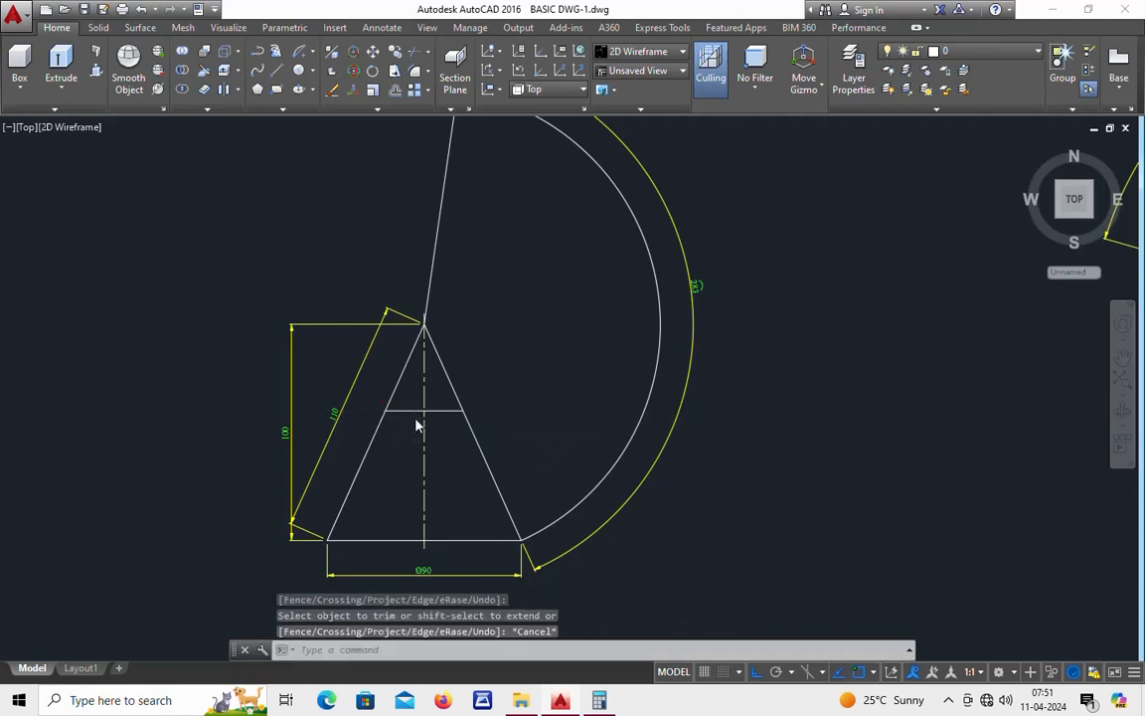
Step: Add a vertical linear dimension from the cut line to the base, placed inside the cone beside its centreline
scroll(422, 422, up, 3)
scroll(468, 427, down, 3)
text(dli)
key(Return)
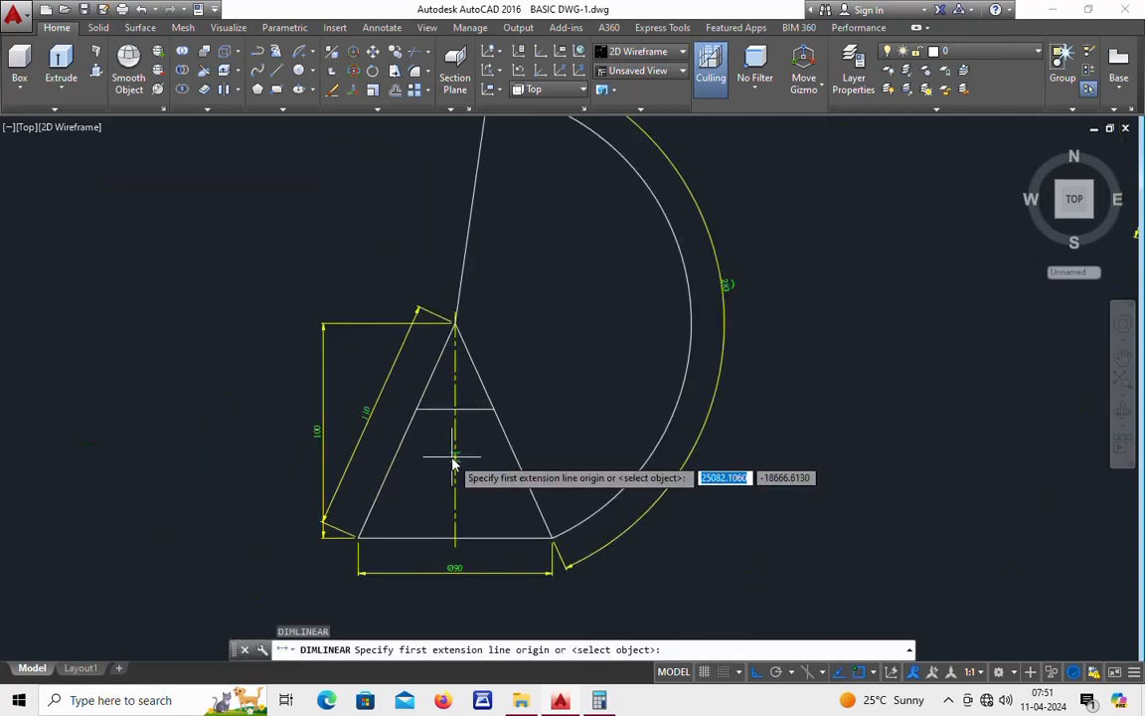
scroll(467, 473, up, 2)
click(463, 323)
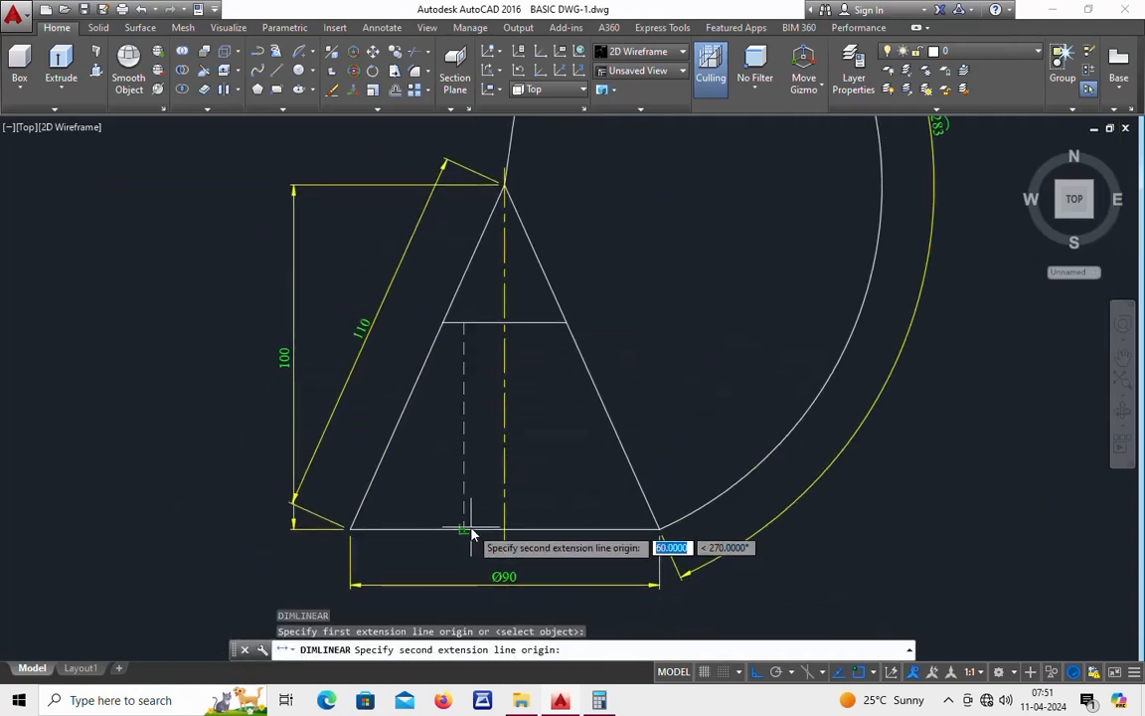
click(466, 528)
click(466, 512)
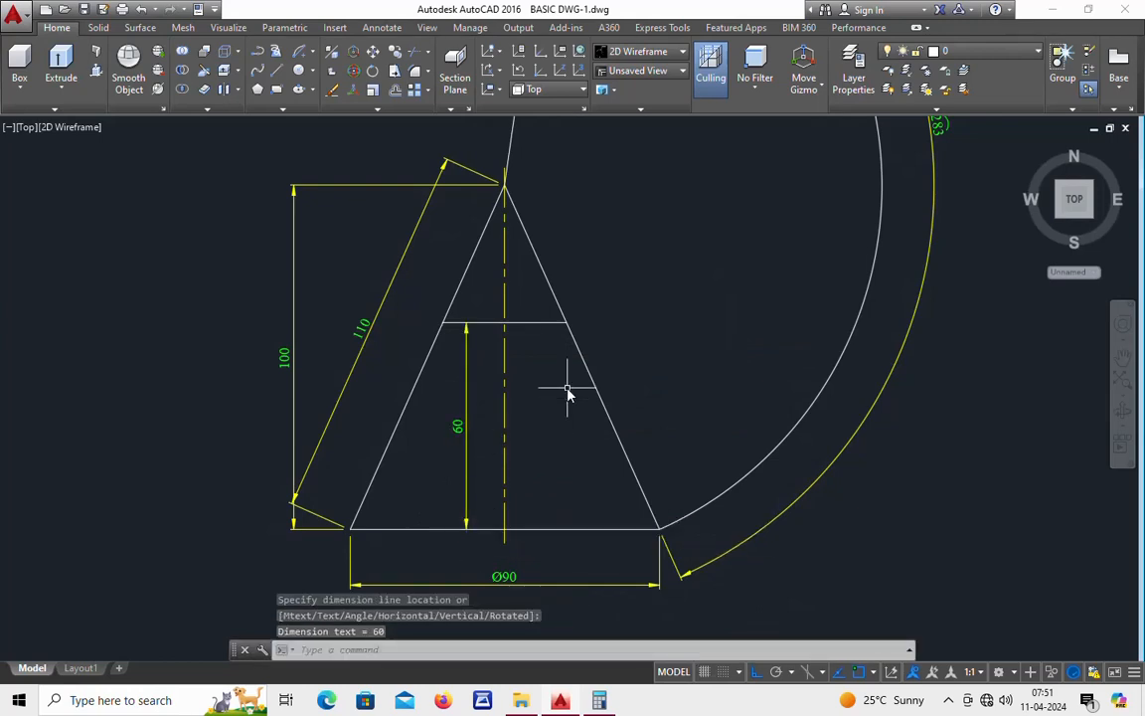
Step: Add a horizontal linear dimension across the full length of the cut line, placed just above it
scroll(516, 251, down, 2)
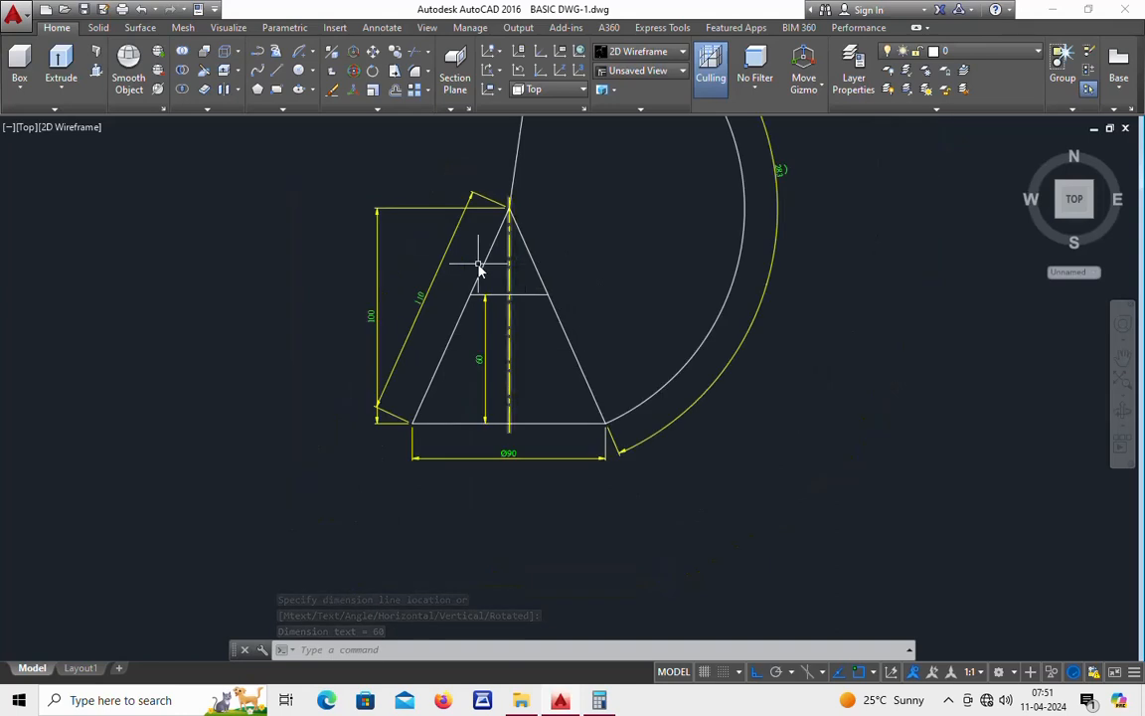
scroll(495, 310, up, 2)
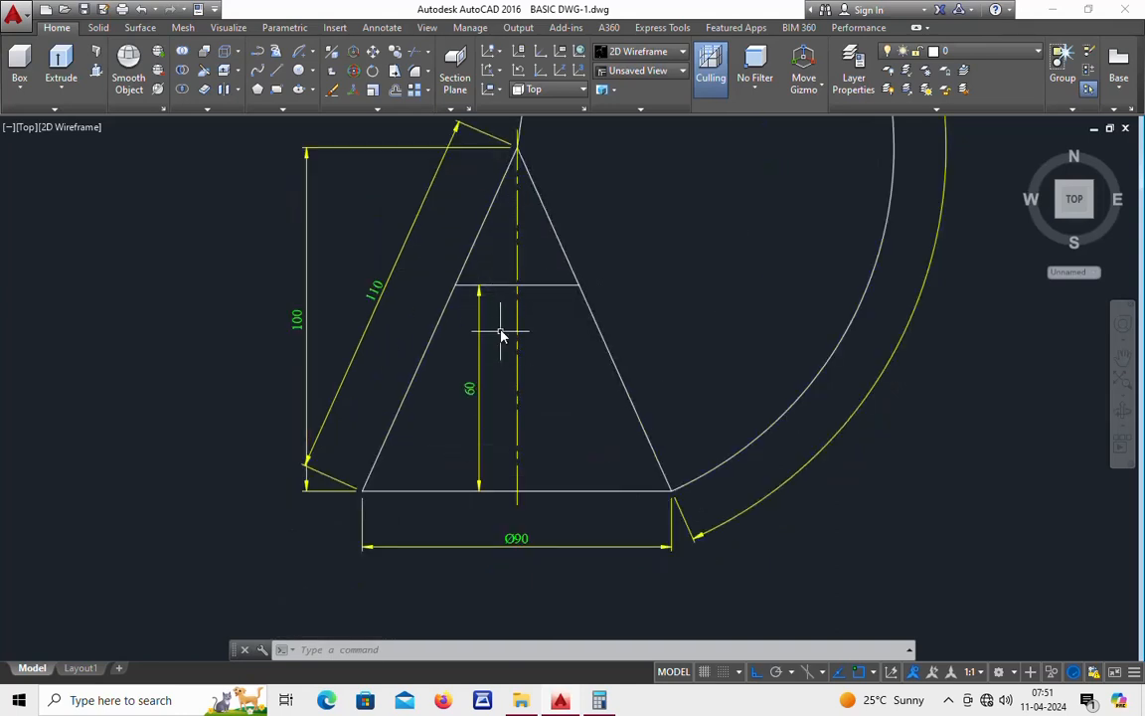
text(dli)
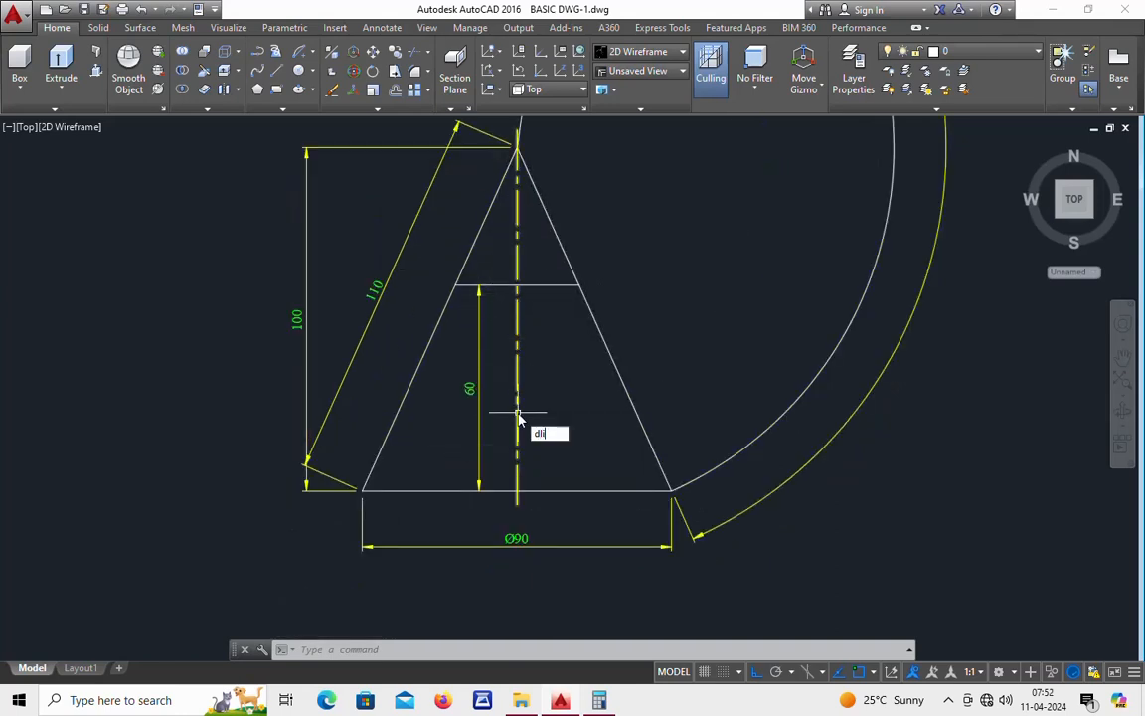
key(Return)
click(455, 286)
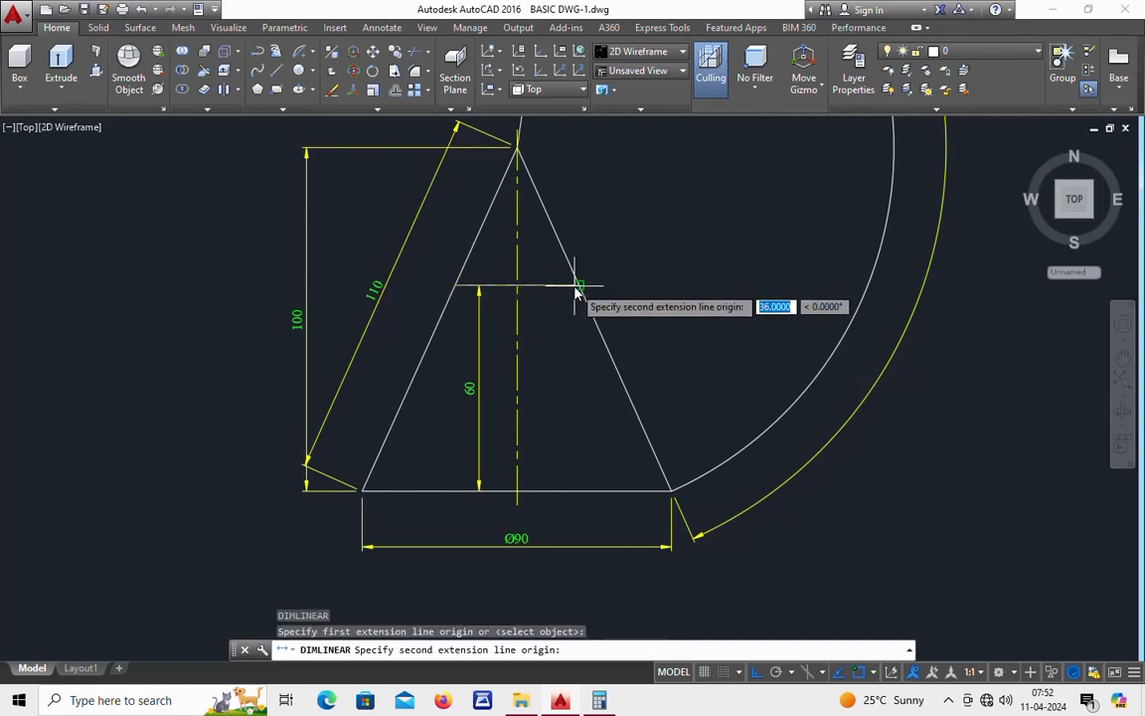
click(579, 286)
click(618, 254)
Step: Draw a circle centred on the cone's apex and passing through the right end of the cut line
middle_drag(549, 124, 463, 209)
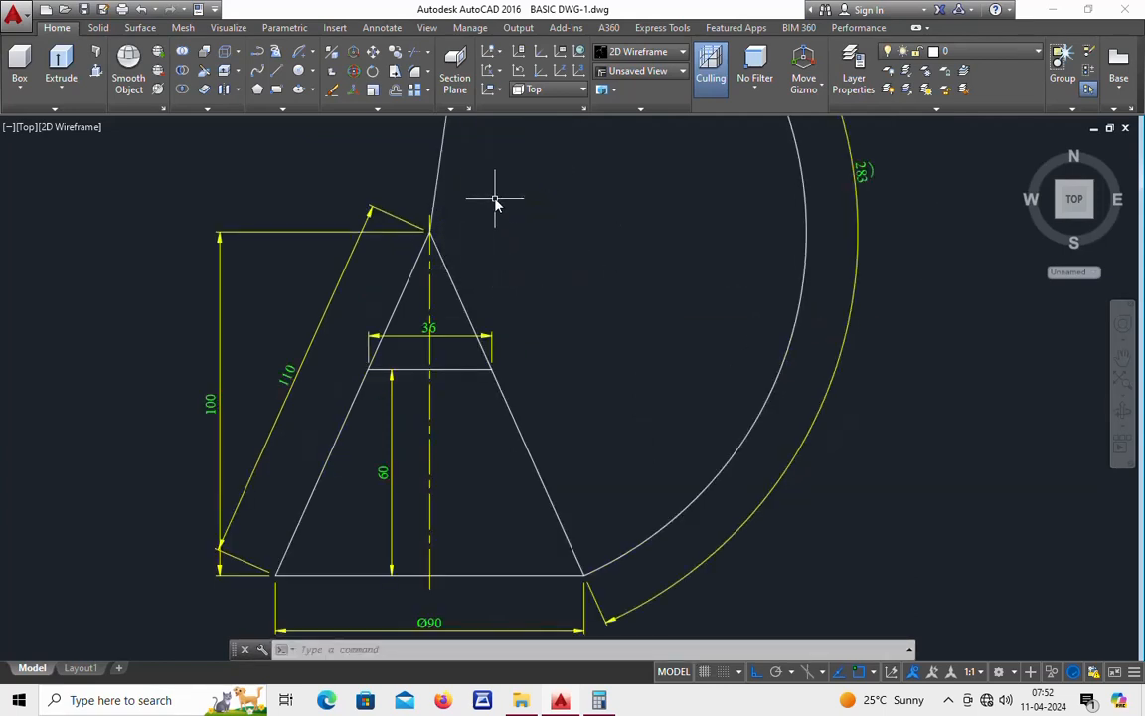
key(Return)
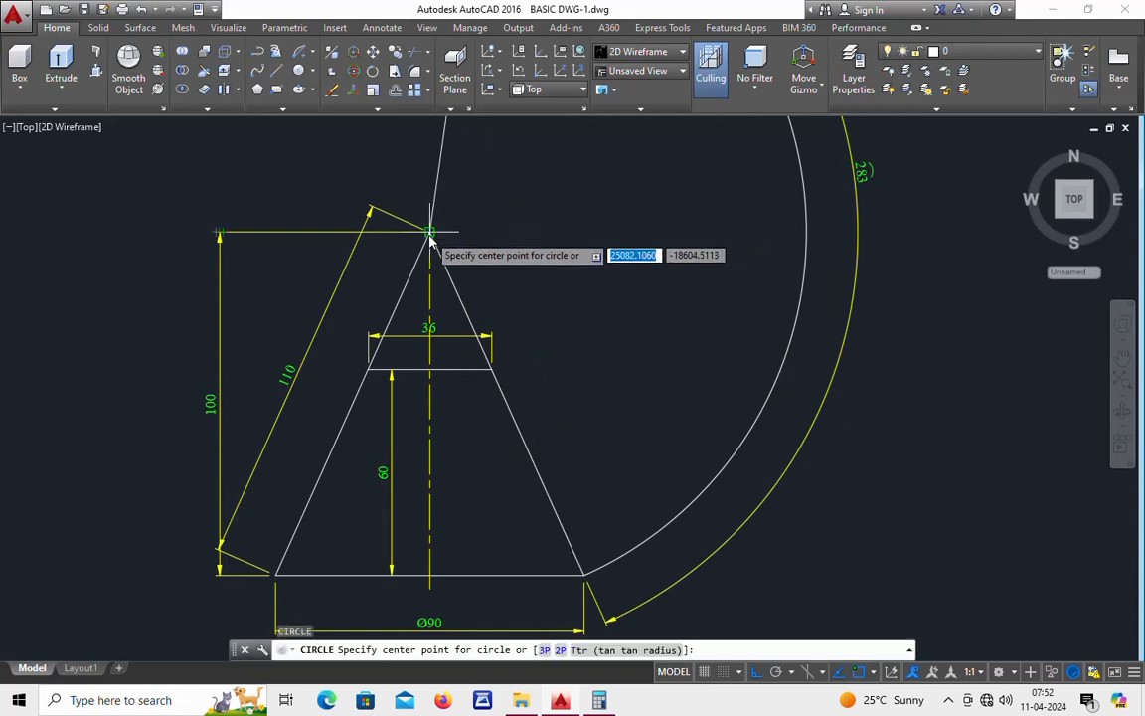
click(430, 233)
click(494, 370)
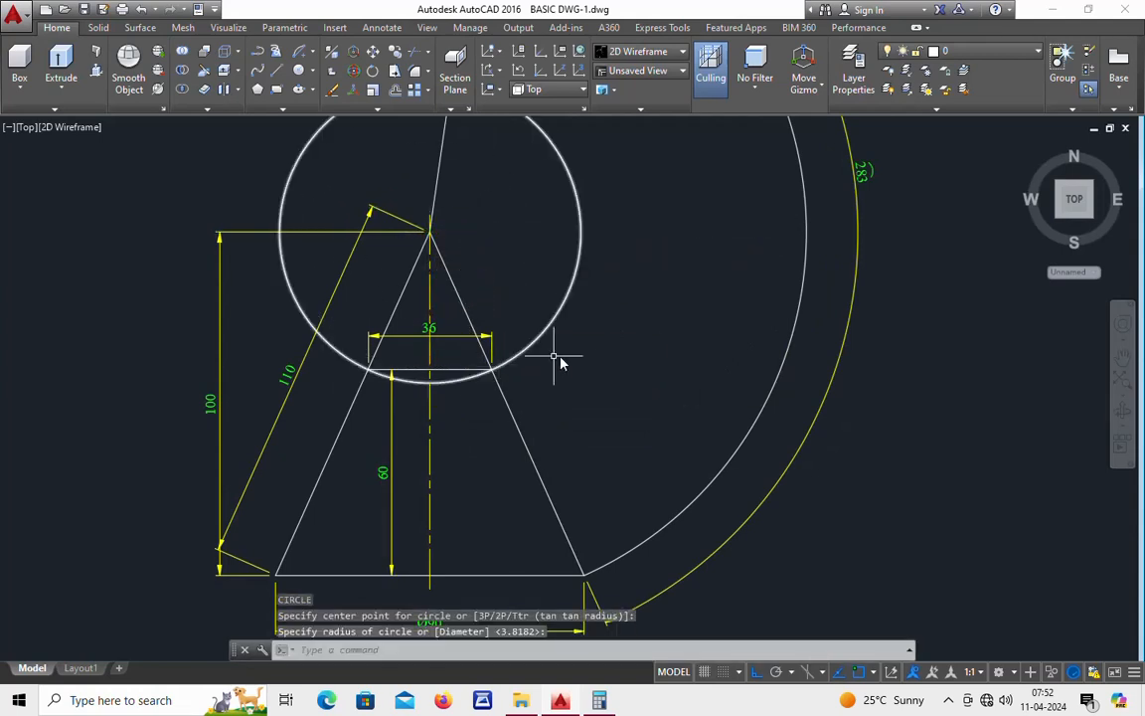
Step: Trim away the circle's part outside the sector and its piece between the centreline and the cone's right slant side
scroll(567, 350, down, 2)
middle_drag(567, 340, 567, 367)
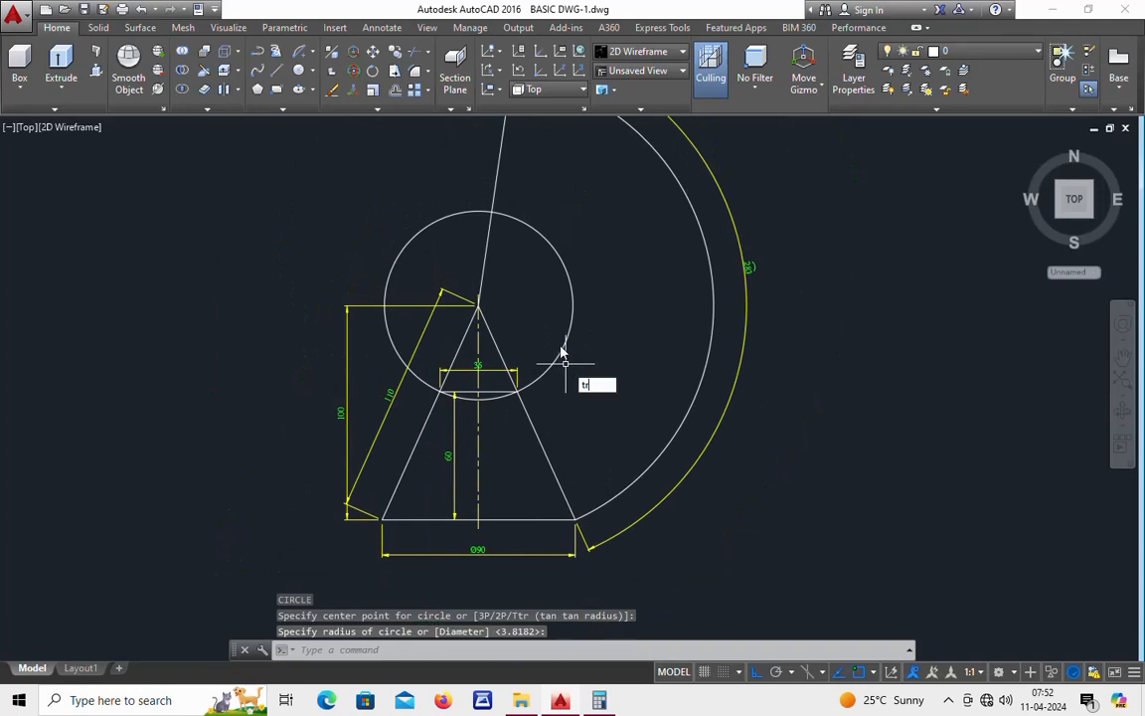
text(tr)
key(Return)
key(Return)
click(467, 206)
click(440, 224)
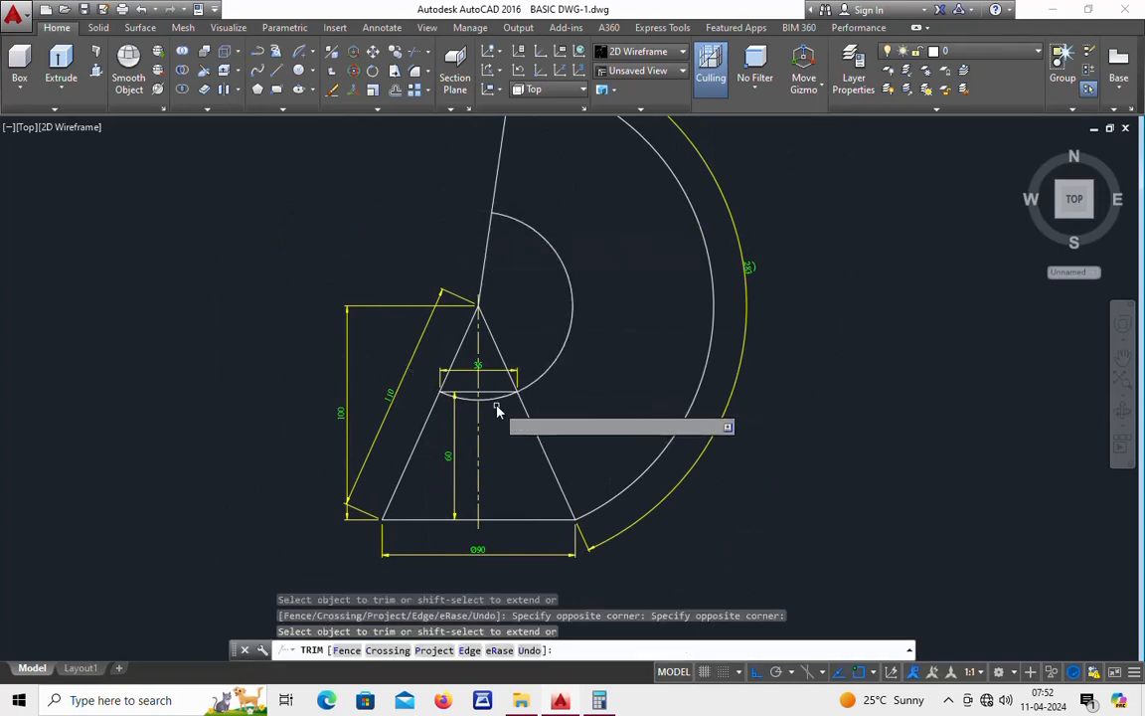
click(502, 396)
key(Escape)
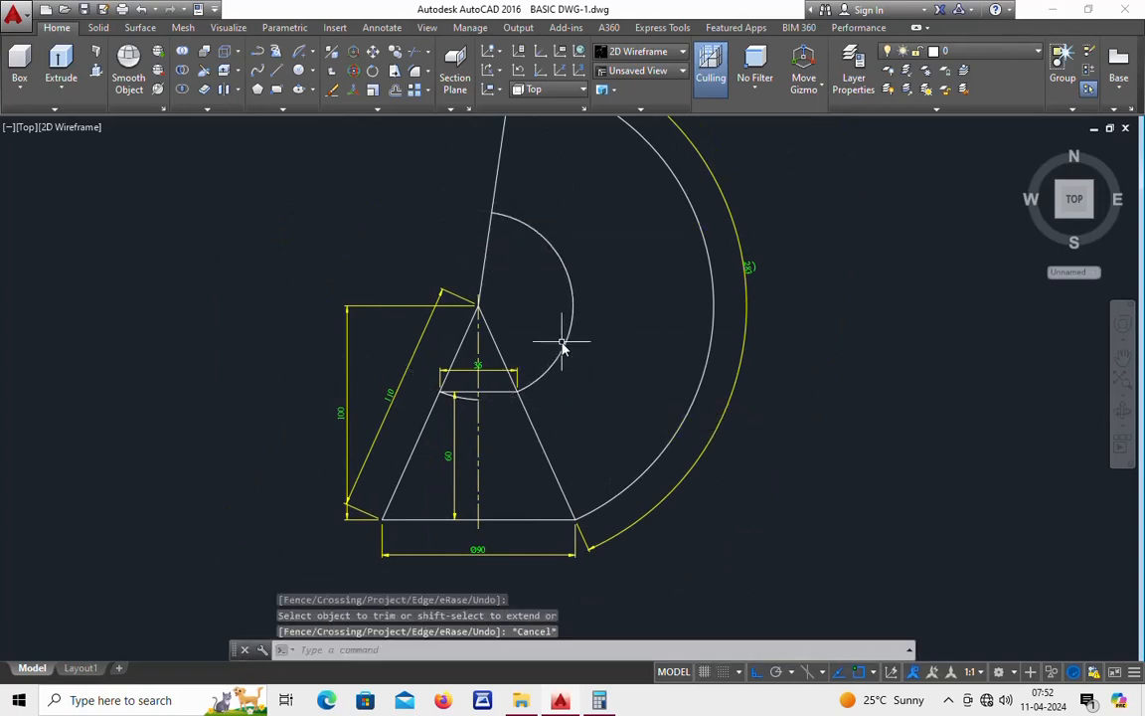
Step: Delete the earlier full-cone development and its dimensions to the right of the construction
scroll(681, 284, down, 4)
middle_drag(813, 340, 647, 346)
click(856, 350)
click(716, 223)
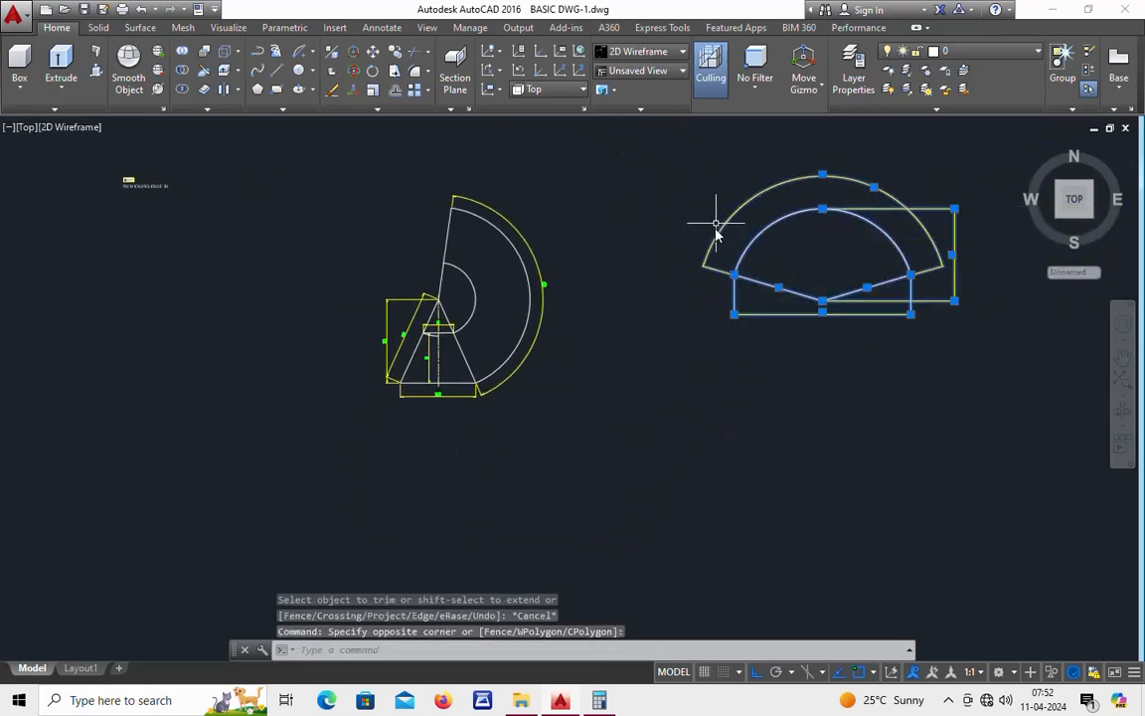
key(Delete)
Step: Copy the sector with its inner arc, both straight edges and arc length dimension to the free space on the right
click(578, 281)
click(446, 231)
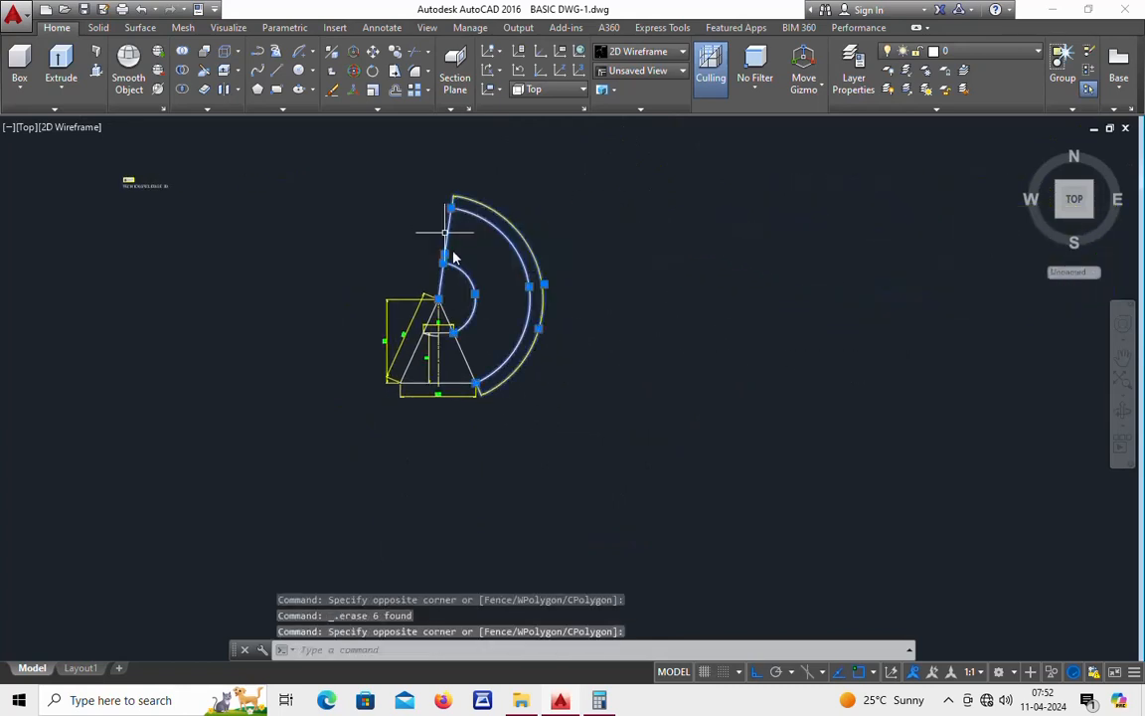
click(460, 345)
text(c)
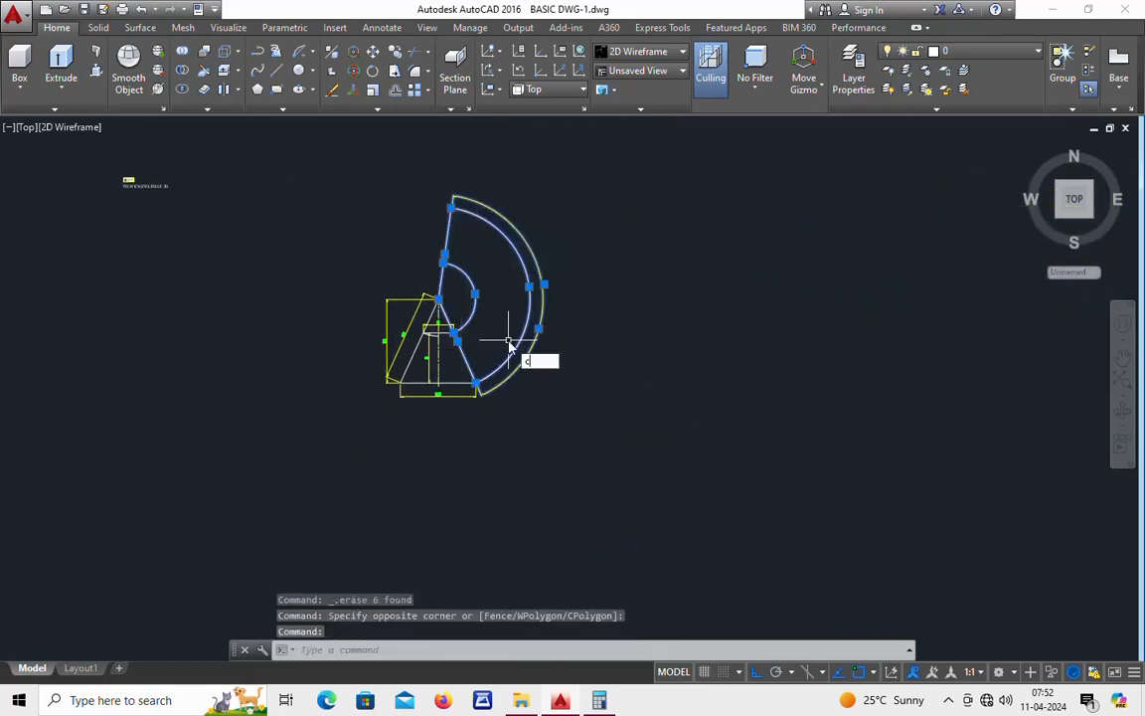
text(o)
key(Return)
click(512, 336)
click(800, 323)
key(Escape)
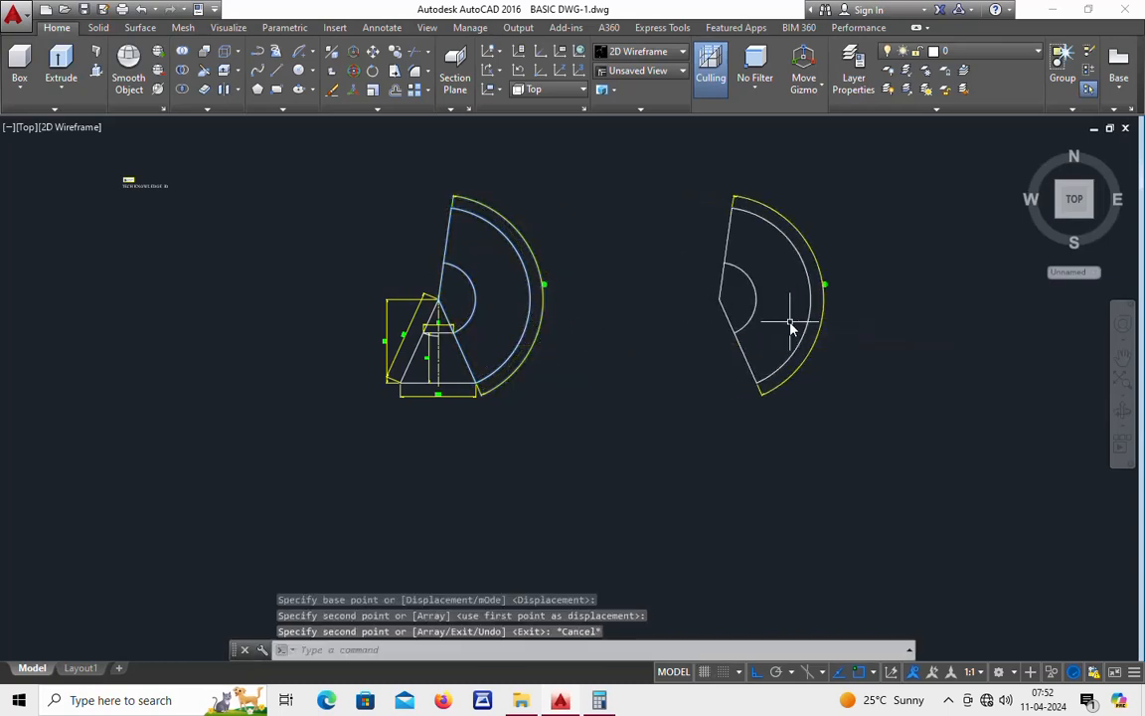
Step: Draw a vertical line about 161 long upward from the apex of the copied sector
text(l)
key(Return)
click(720, 298)
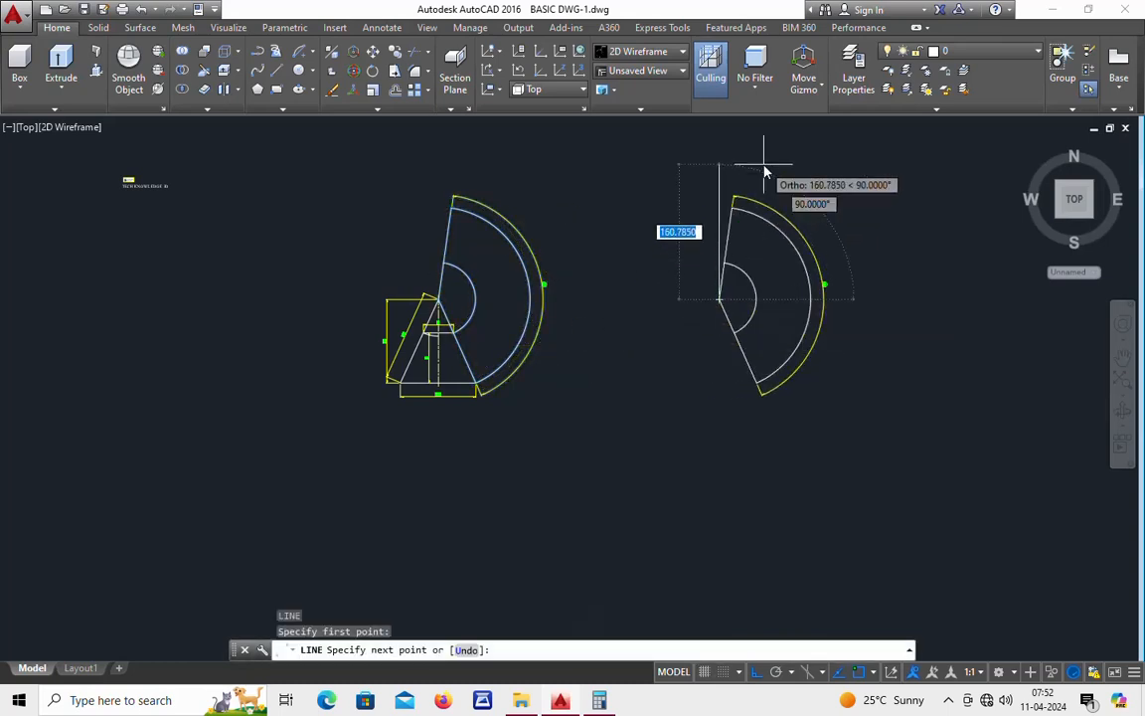
click(764, 167)
key(Escape)
Step: Rotate the copied sector about its apex by reference, aligning the direction to its outer arc's midpoint with the vertical line
click(688, 196)
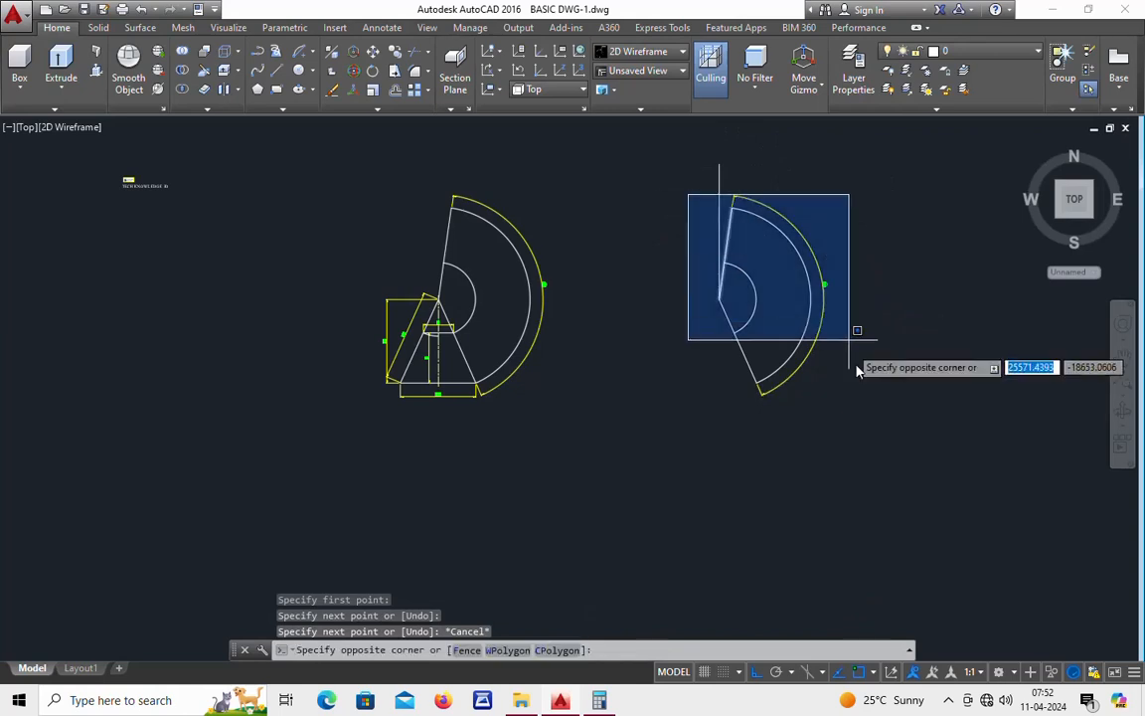
click(876, 421)
text(ro)
key(Return)
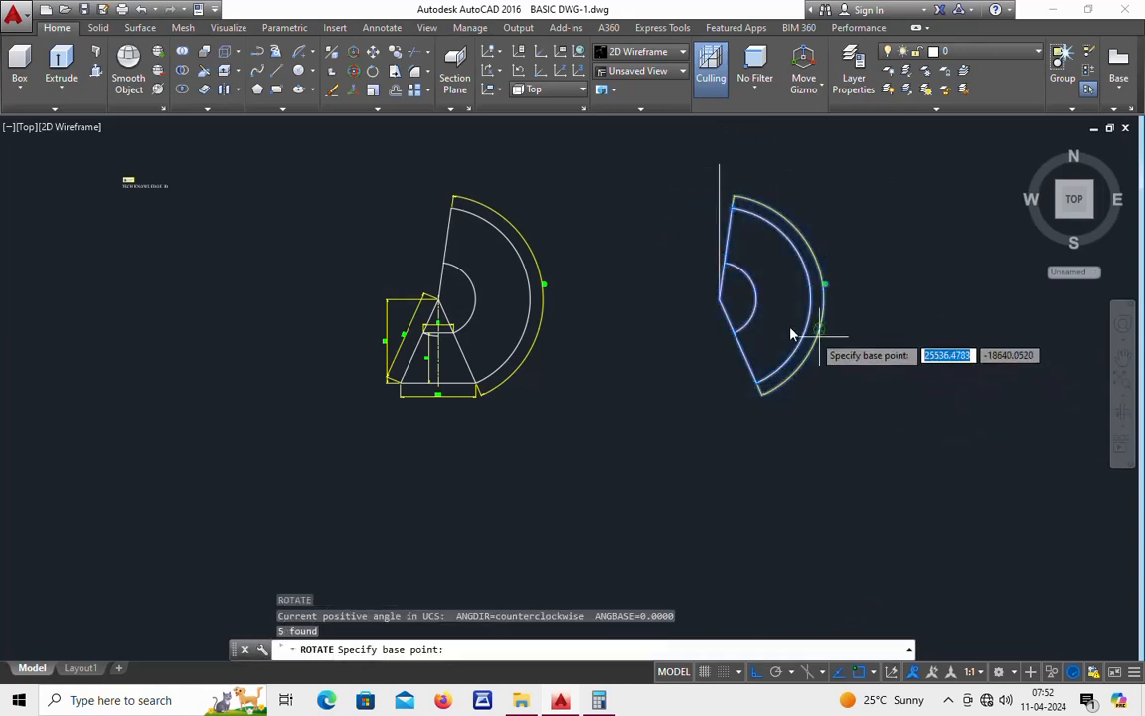
click(720, 298)
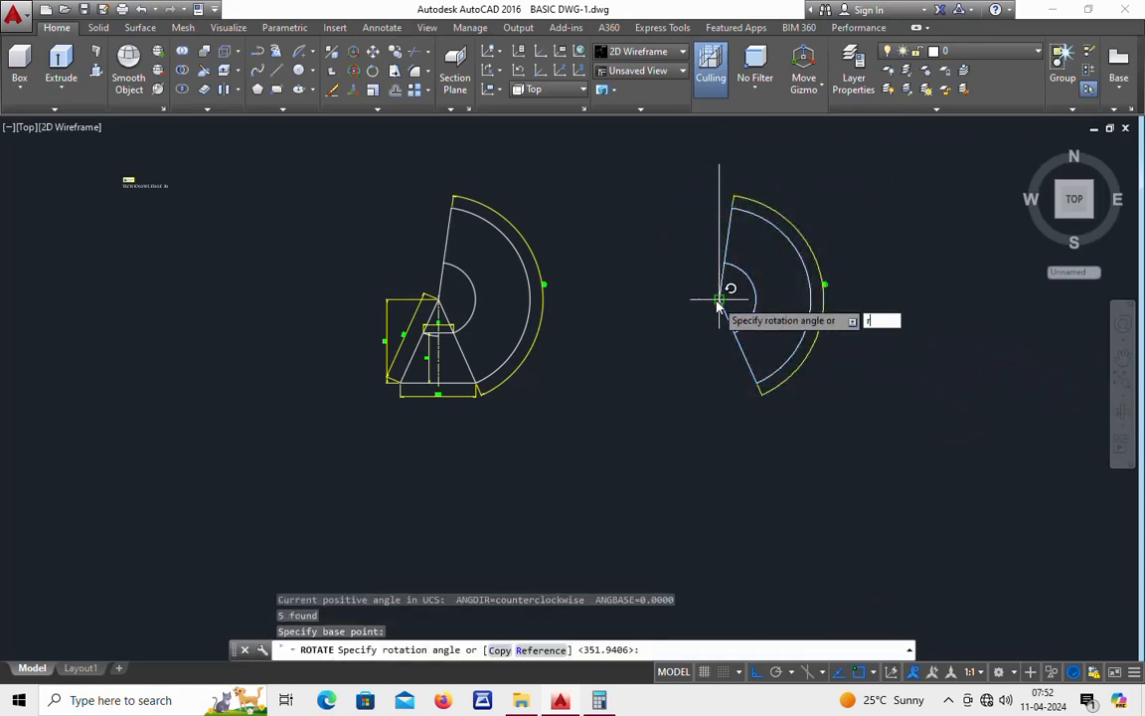
text(r)
key(Return)
click(720, 300)
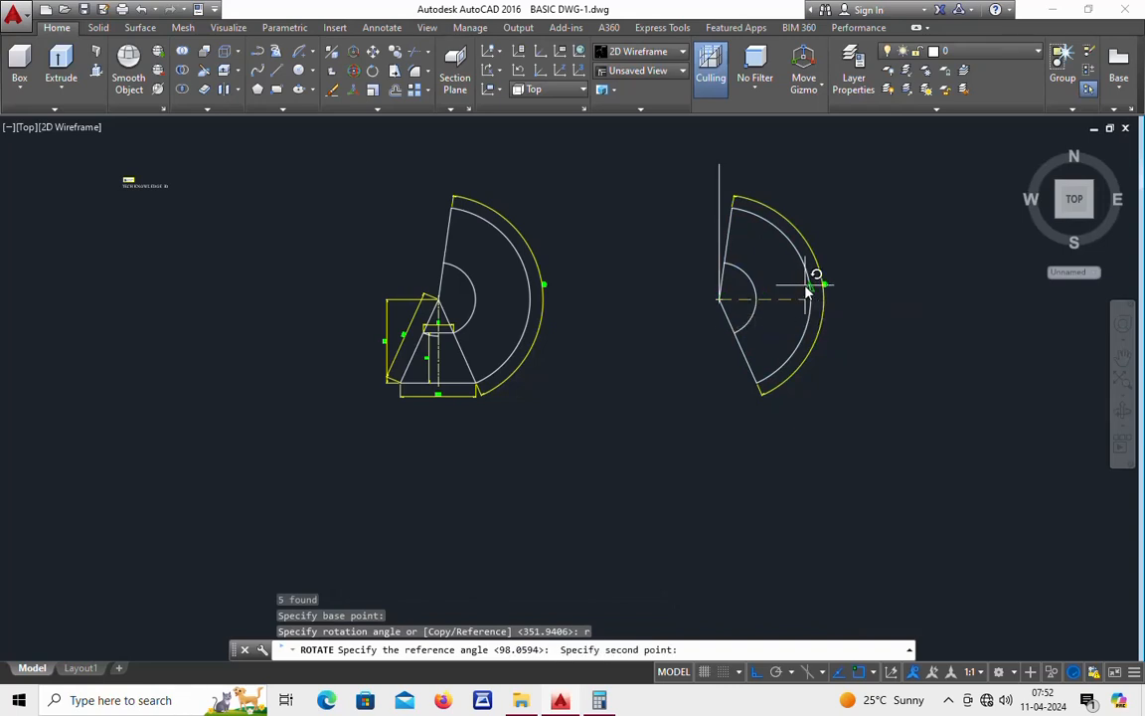
click(807, 289)
click(724, 177)
Step: Trim both straight edges of the rotated sector back to its inner arc and delete the vertical line
scroll(713, 256, up, 1)
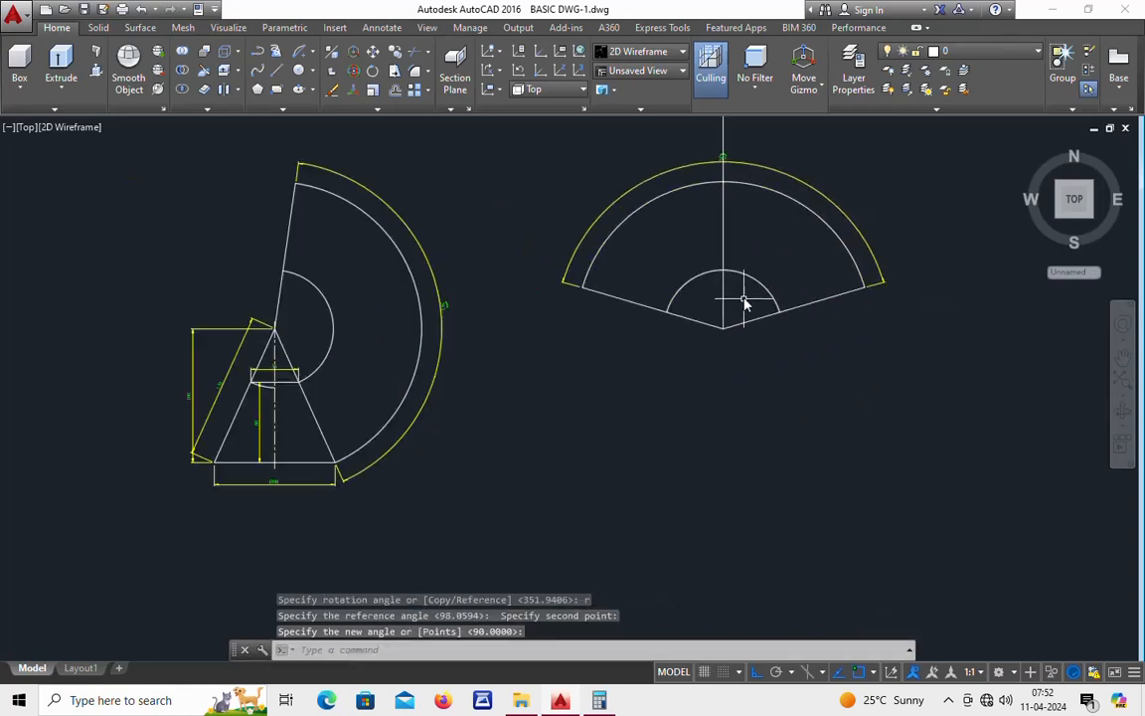
key(Return)
key(Return)
click(755, 317)
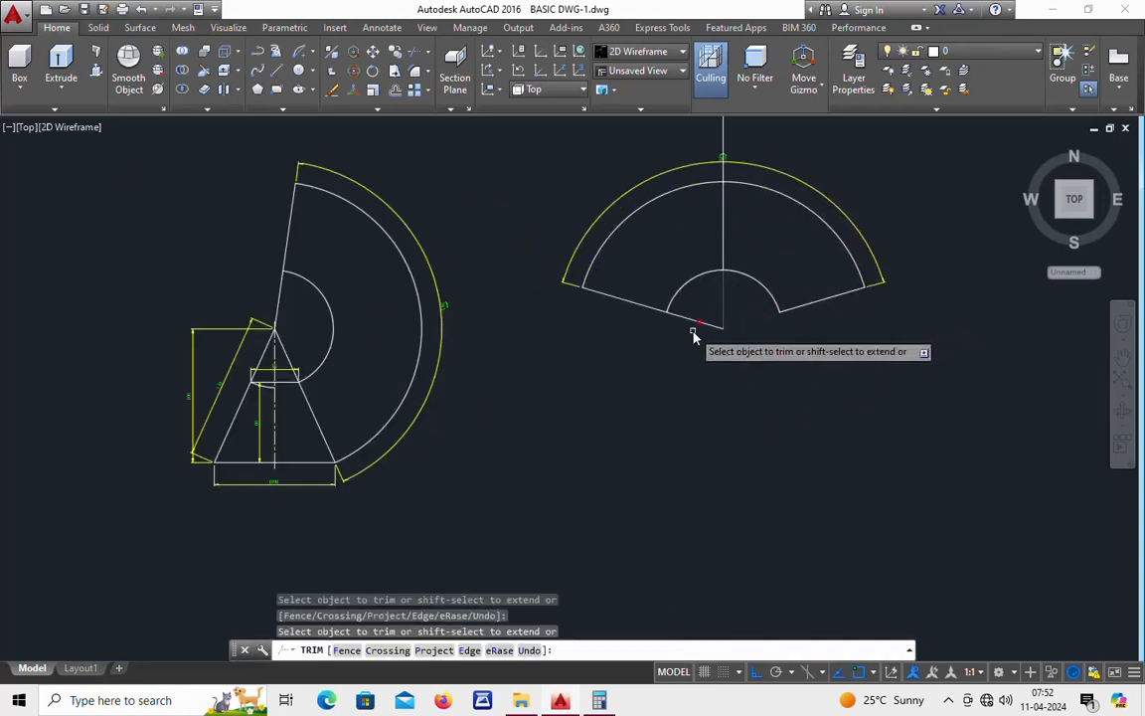
click(694, 319)
key(Escape)
click(722, 318)
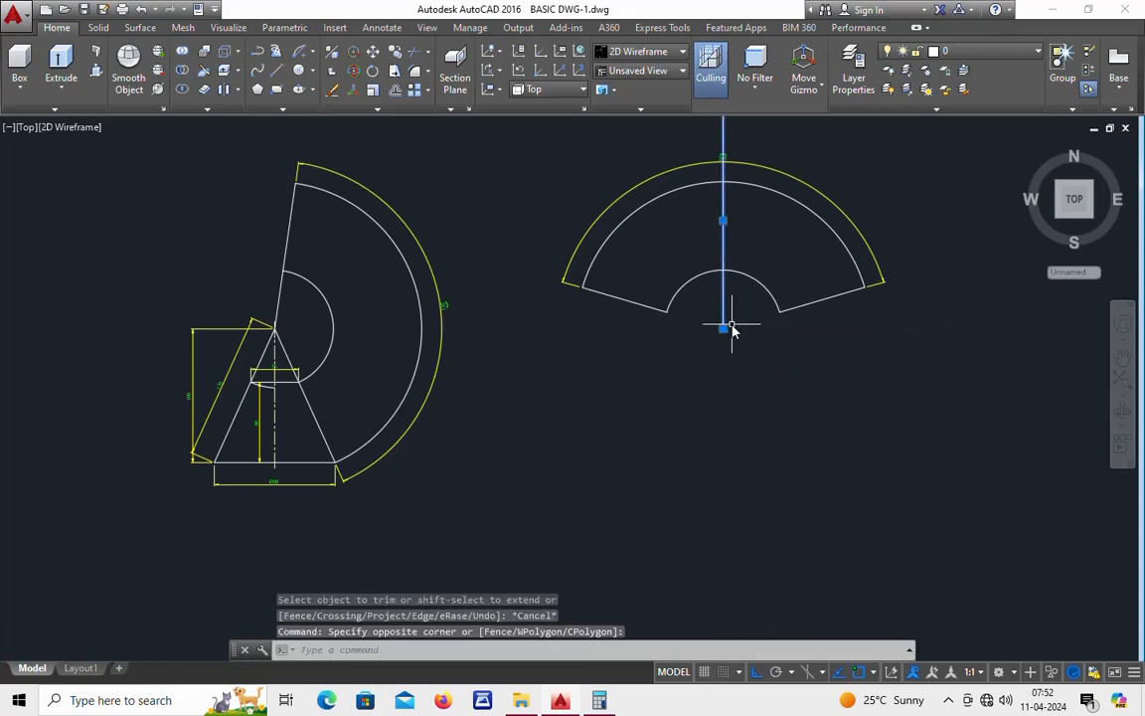
key(Delete)
Step: Add an aligned dimension along the cone's right slant side from the cut line to the base, placed inside the cone
scroll(747, 361, up, 2)
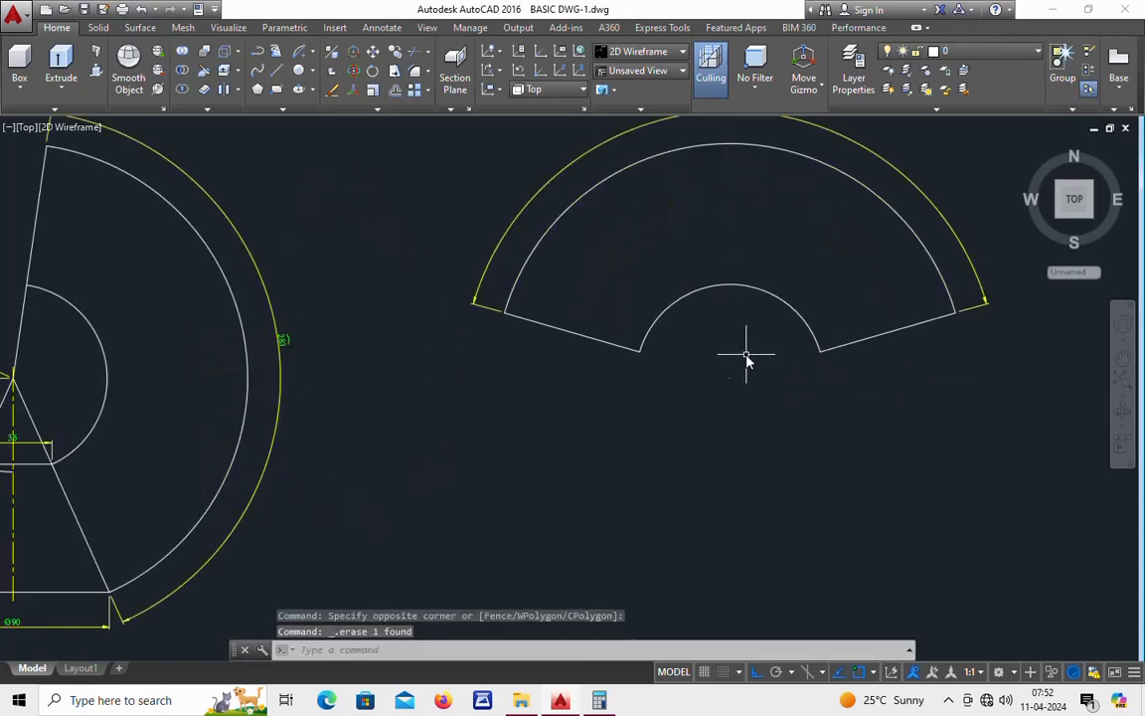
scroll(697, 373, down, 2)
middle_drag(410, 443, 498, 435)
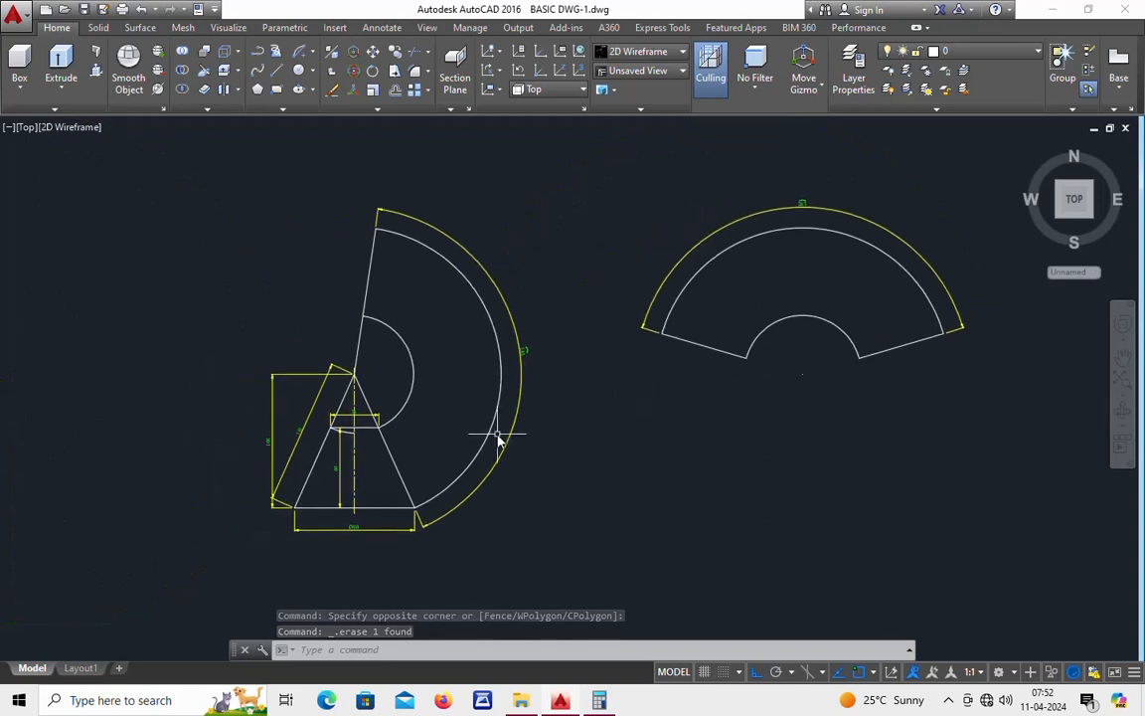
text(da)
key(Return)
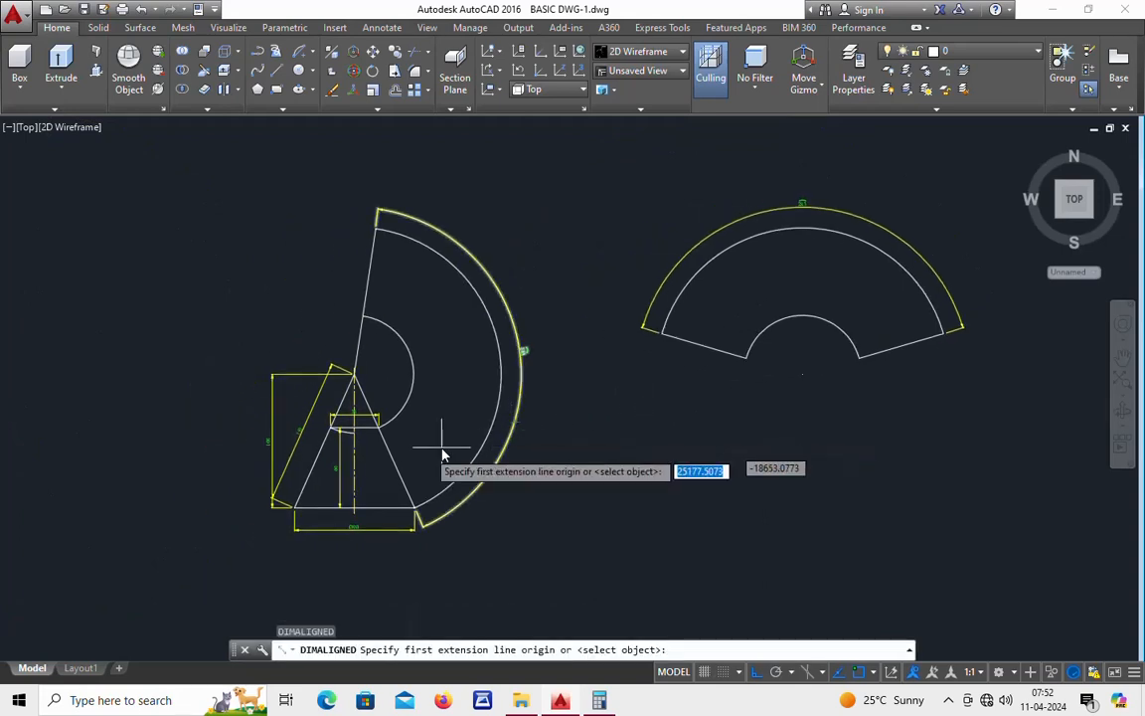
scroll(401, 437, up, 4)
middle_drag(402, 438, 458, 308)
click(445, 280)
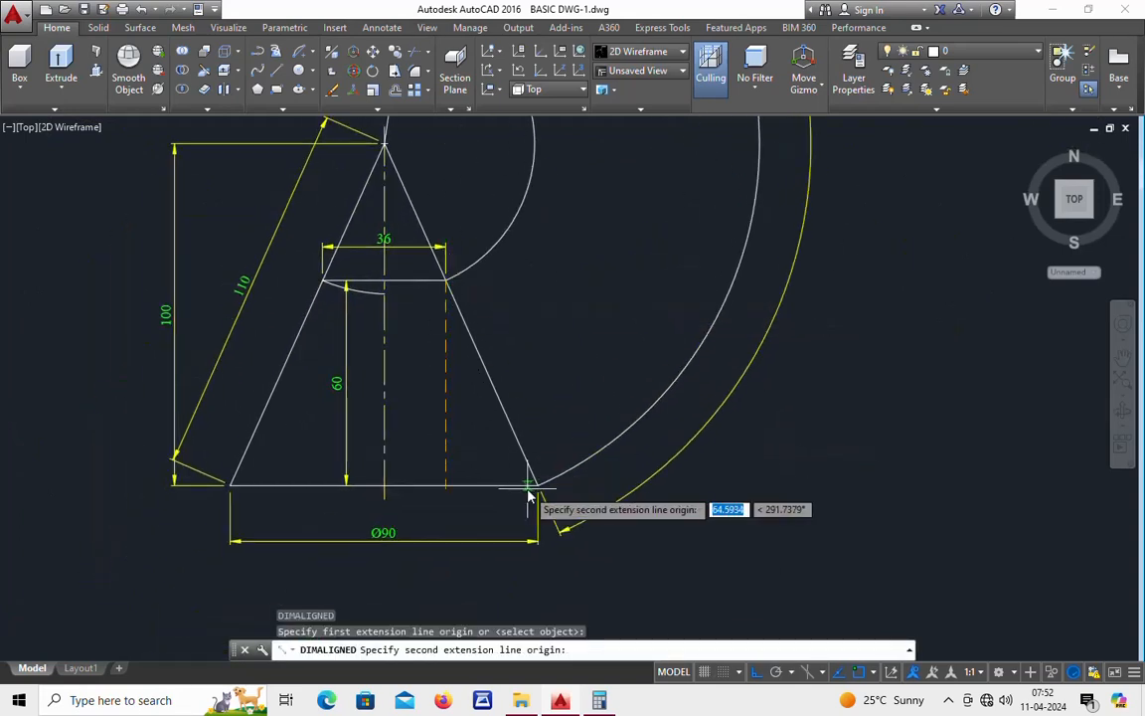
click(537, 486)
click(497, 438)
Step: Add an aligned dimension along the right straight edge of the separate flat development, placed below the edge
scroll(601, 457, down, 3)
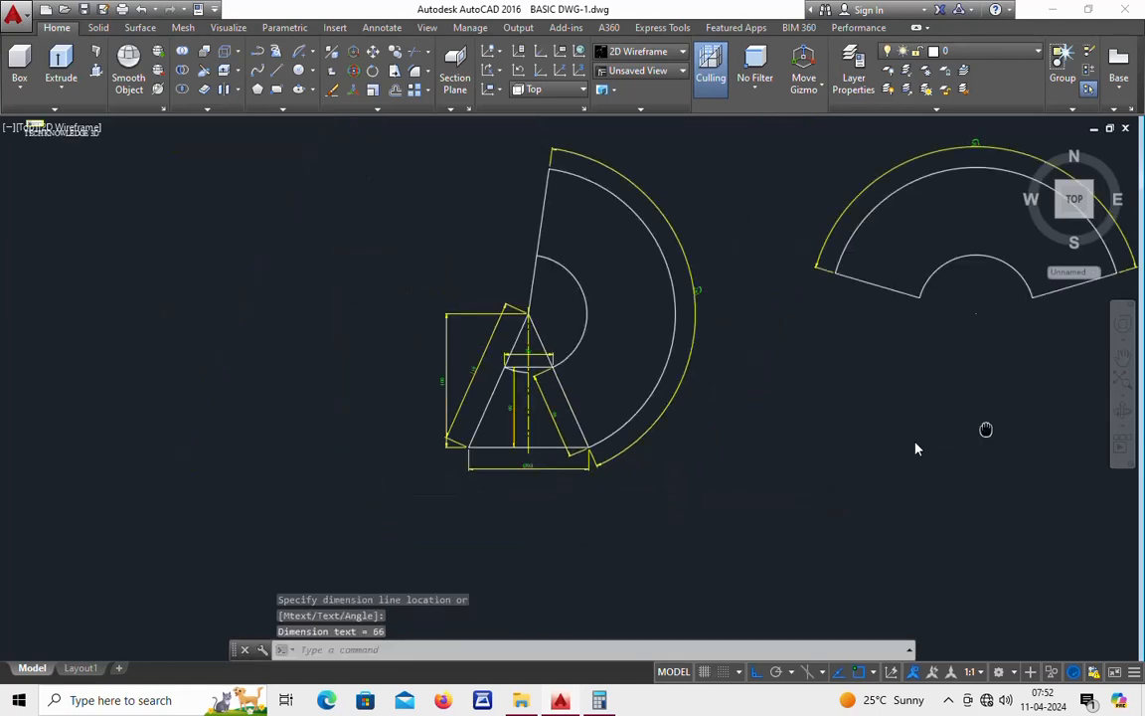
middle_drag(984, 430, 682, 460)
key(Return)
scroll(742, 338, up, 4)
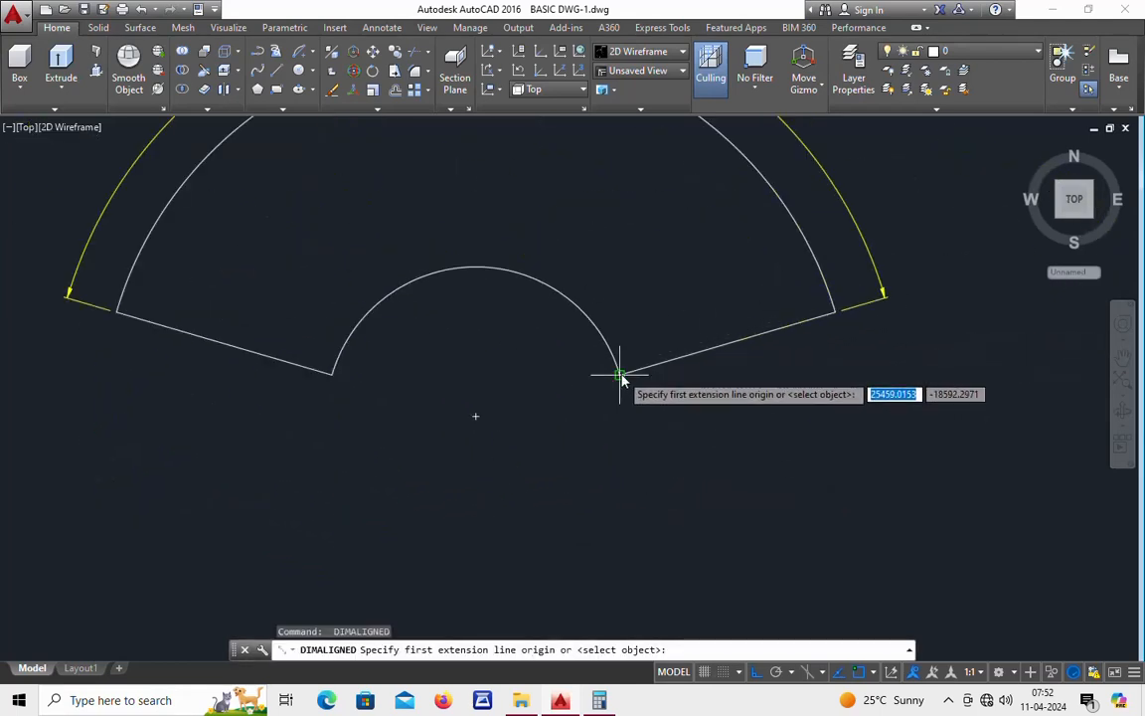
click(621, 375)
click(825, 312)
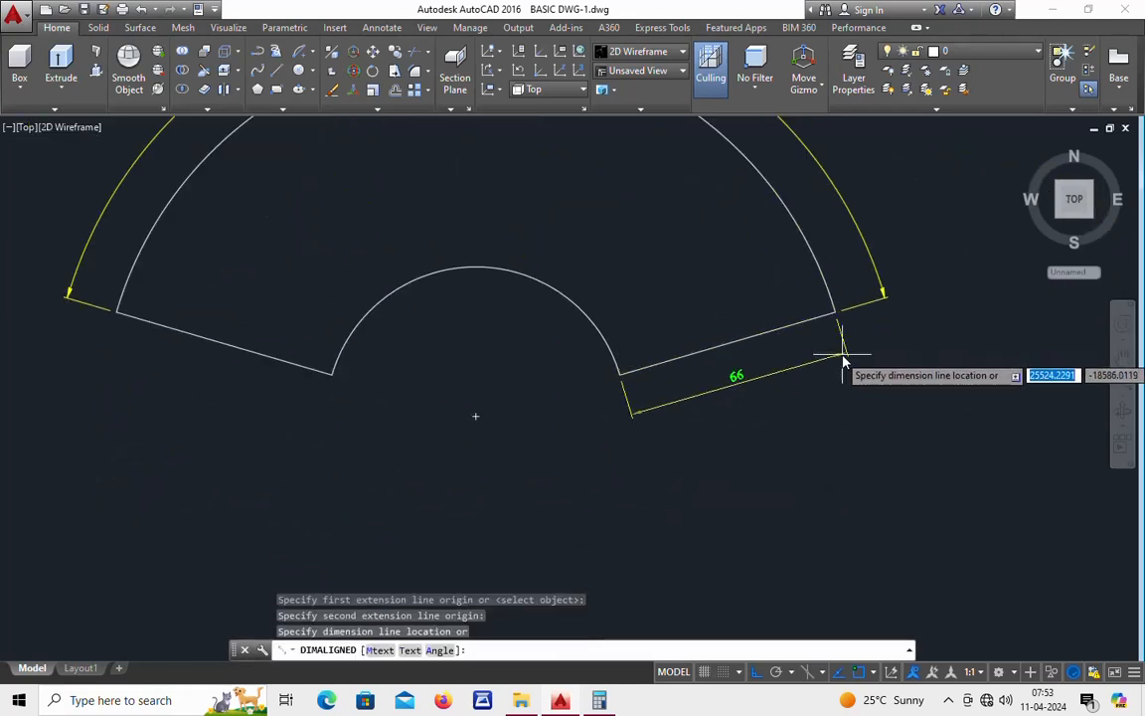
click(845, 360)
Step: Add an arc length dimension to the inner arc of the separate flat development, placed just above it, between the two arcs
scroll(867, 378, down, 3)
scroll(753, 308, up, 4)
scroll(755, 283, down, 2)
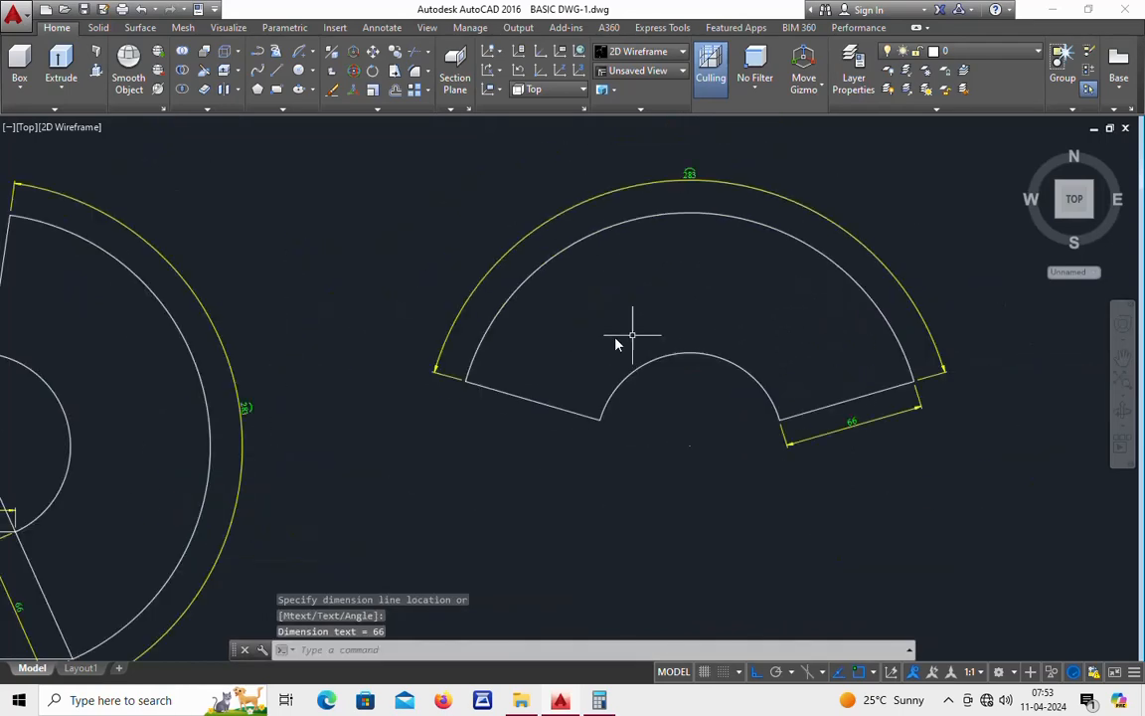
middle_drag(615, 316, 685, 334)
middle_drag(148, 515, 292, 460)
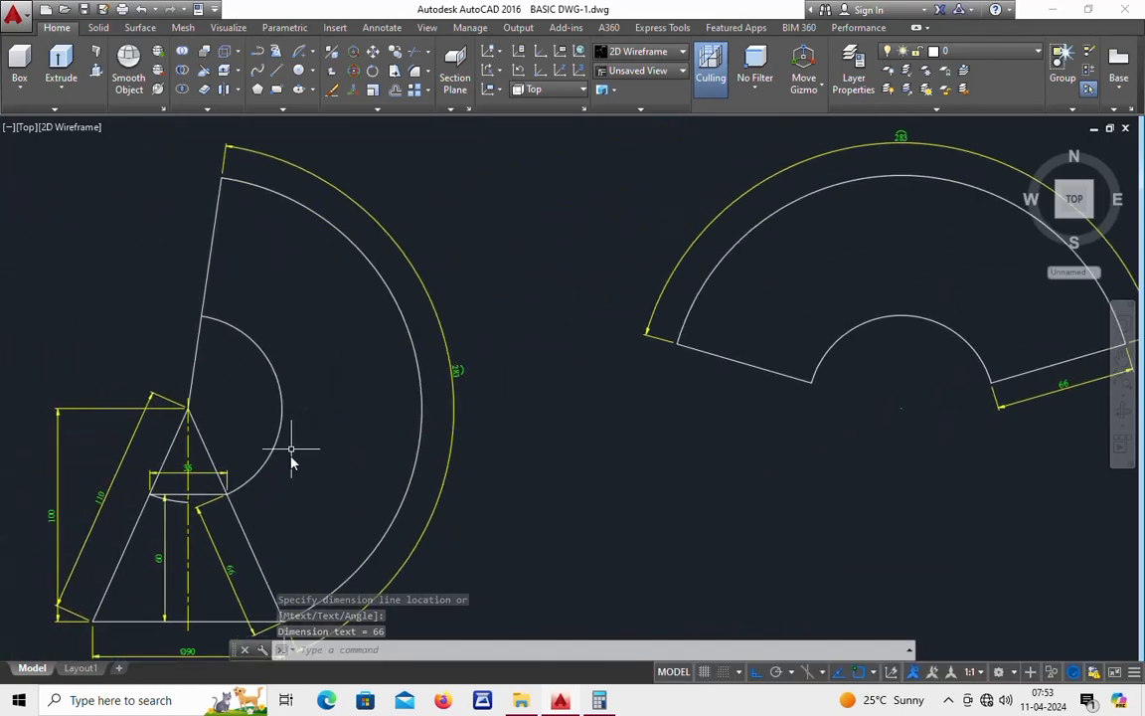
text(dimarc)
key(Return)
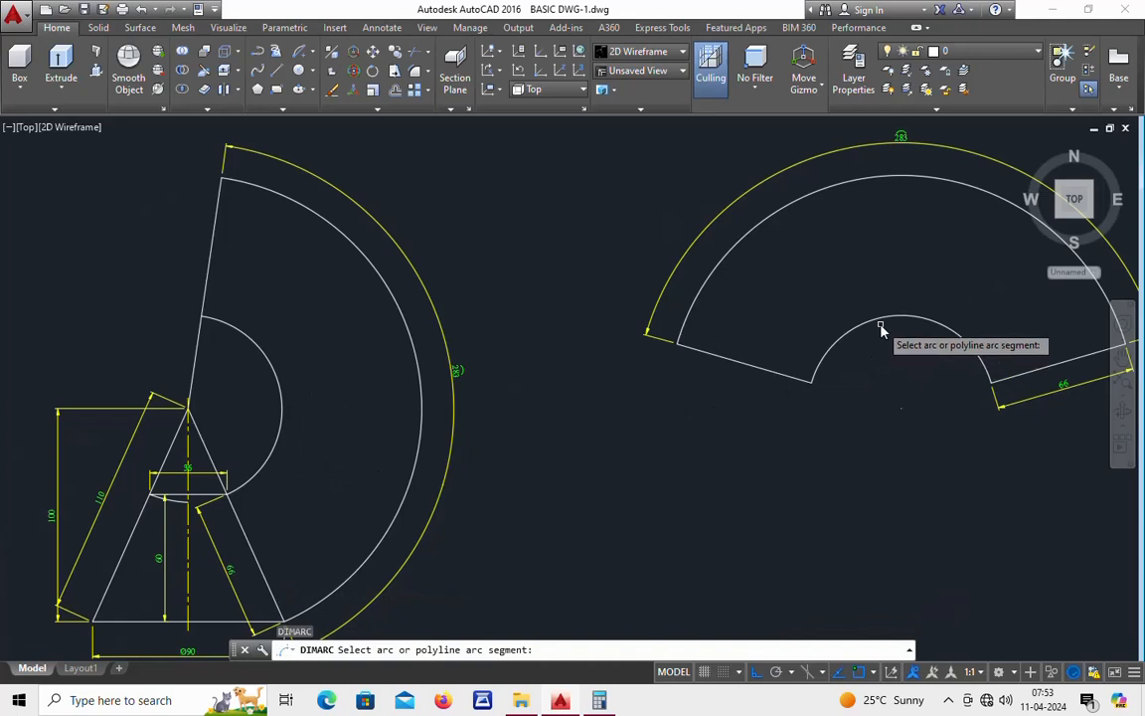
click(867, 328)
click(843, 319)
middle_drag(416, 349, 183, 378)
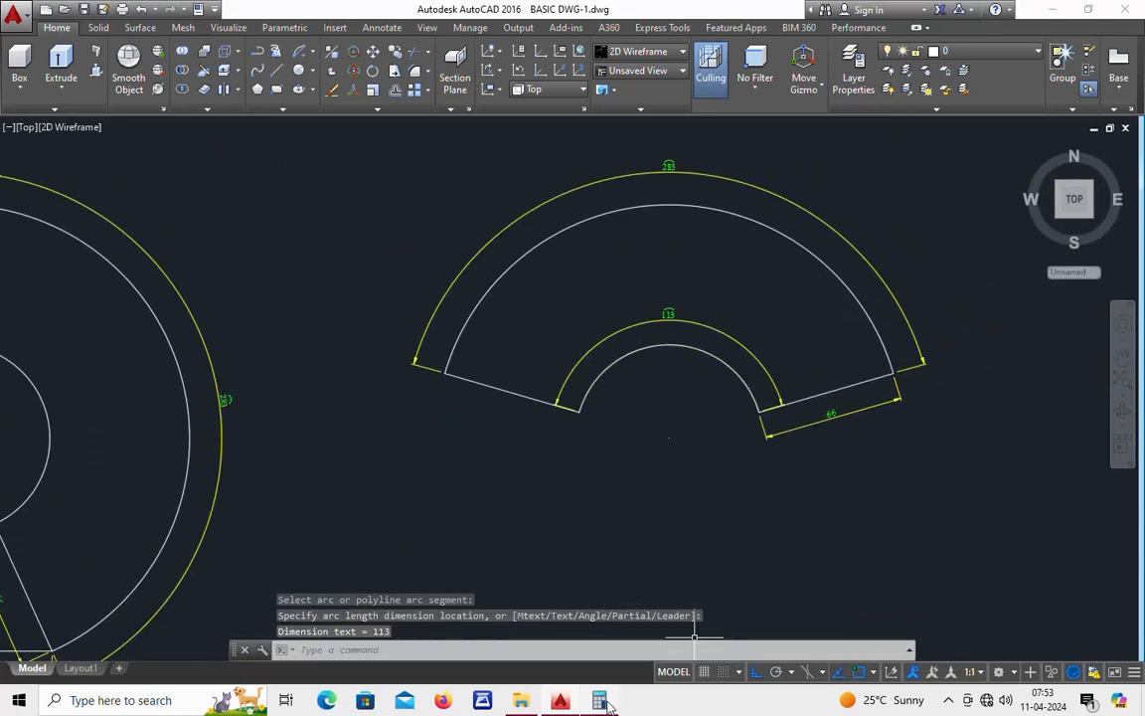
Step: Switch to Calculator, multiply the cut diameter 36 by 3.1428, and return to AutoCAD to compare the product with the development's inner arc dimension
middle_drag(379, 573, 593, 548)
scroll(189, 496, up, 2)
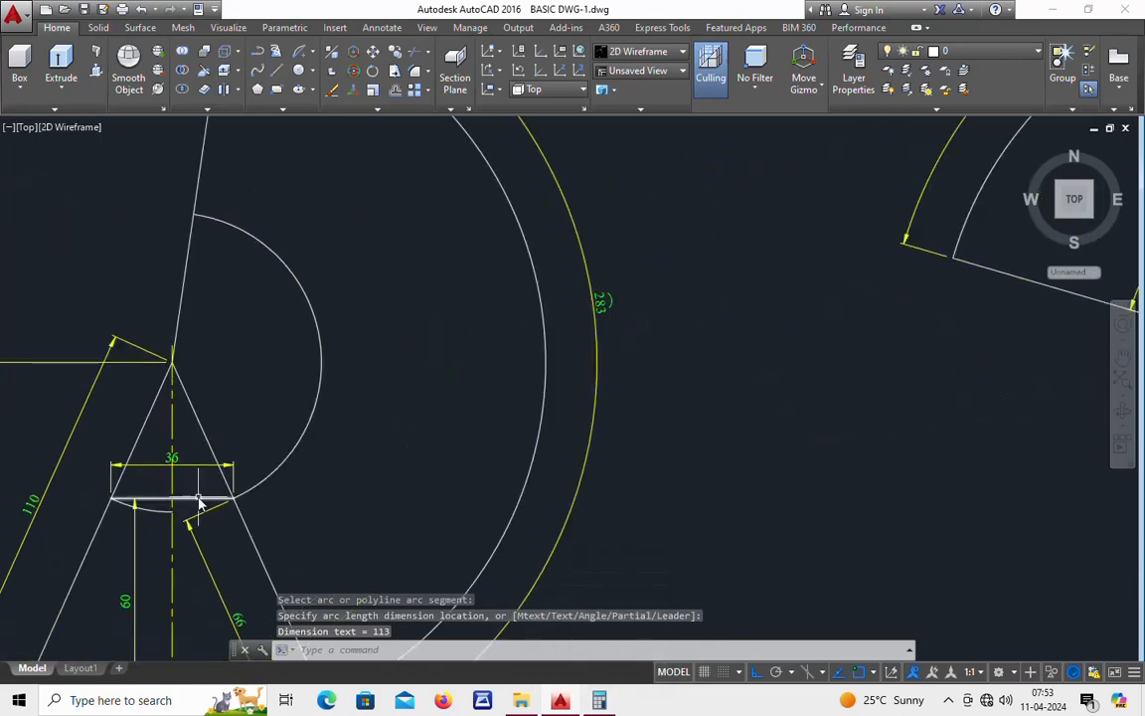
scroll(264, 484, down, 2)
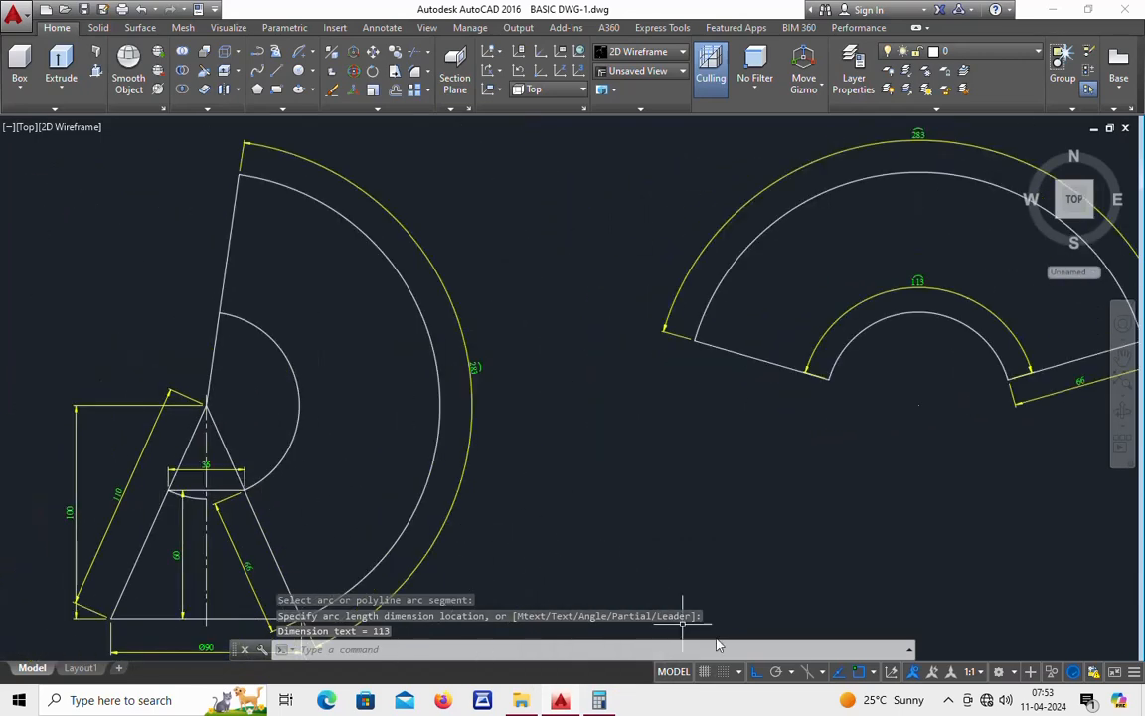
click(601, 700)
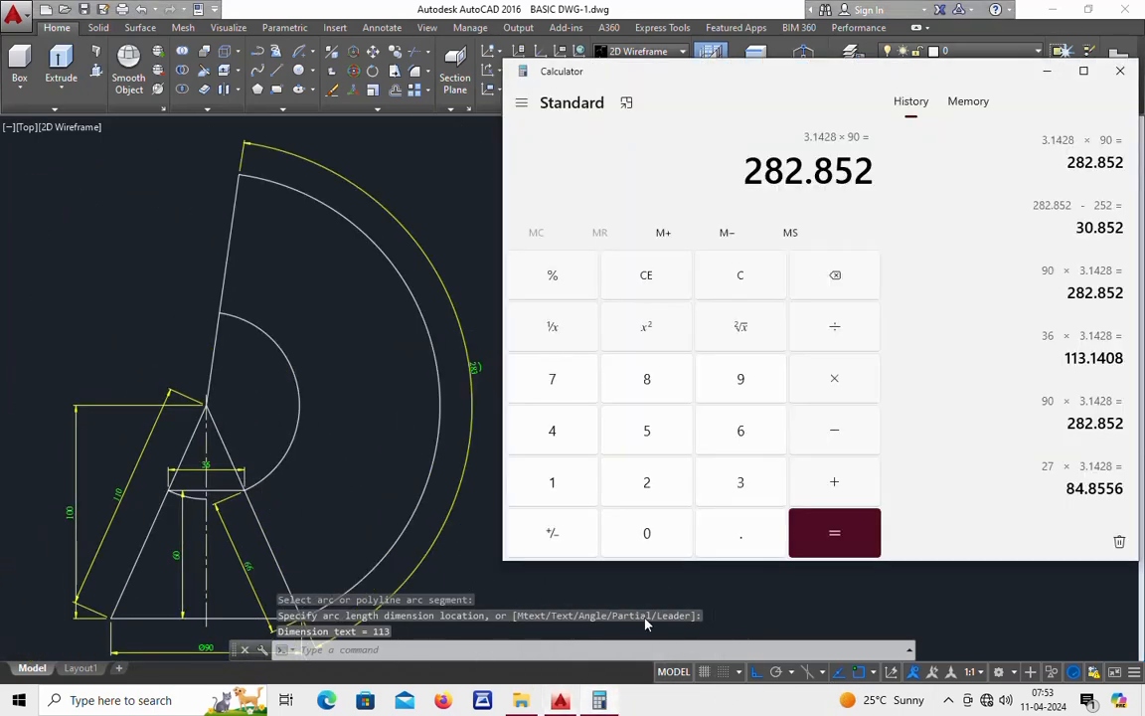
key(Escape)
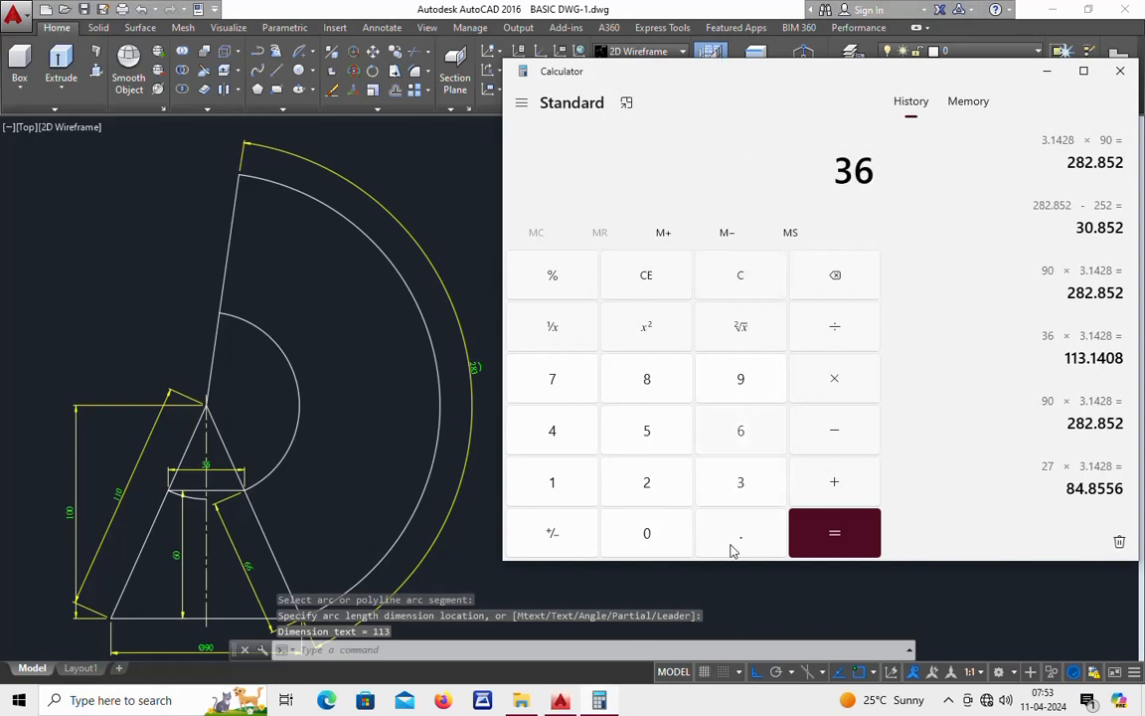
text(3.1428)
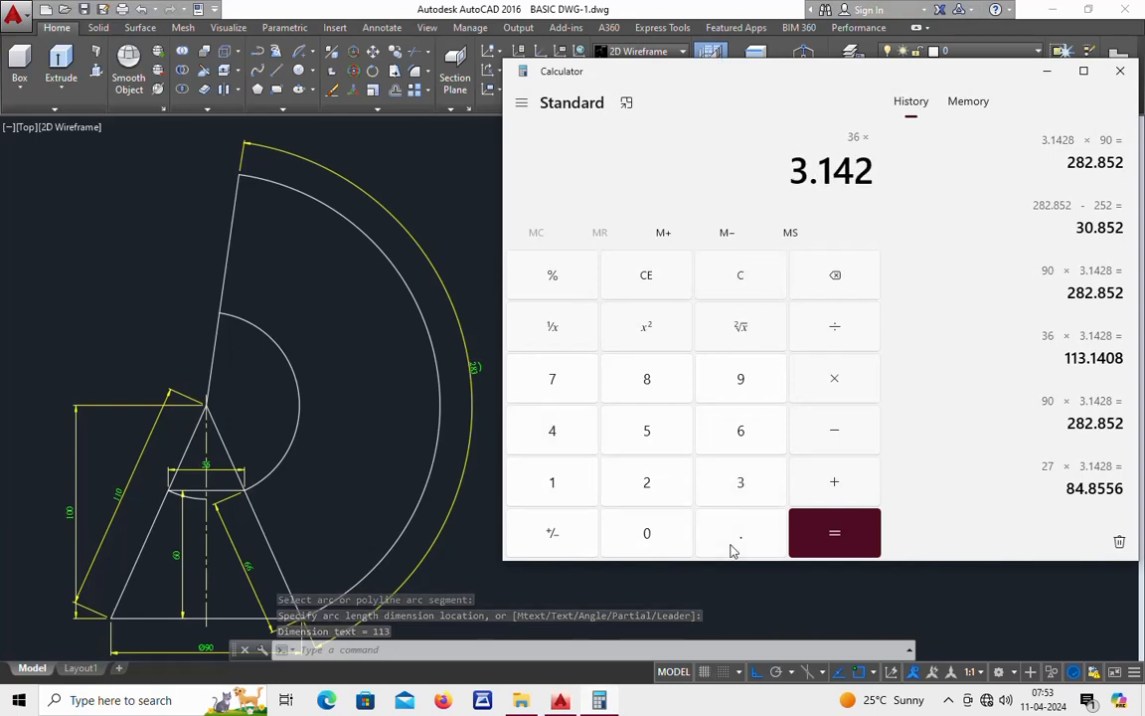
key(Return)
key(alt+Tab)
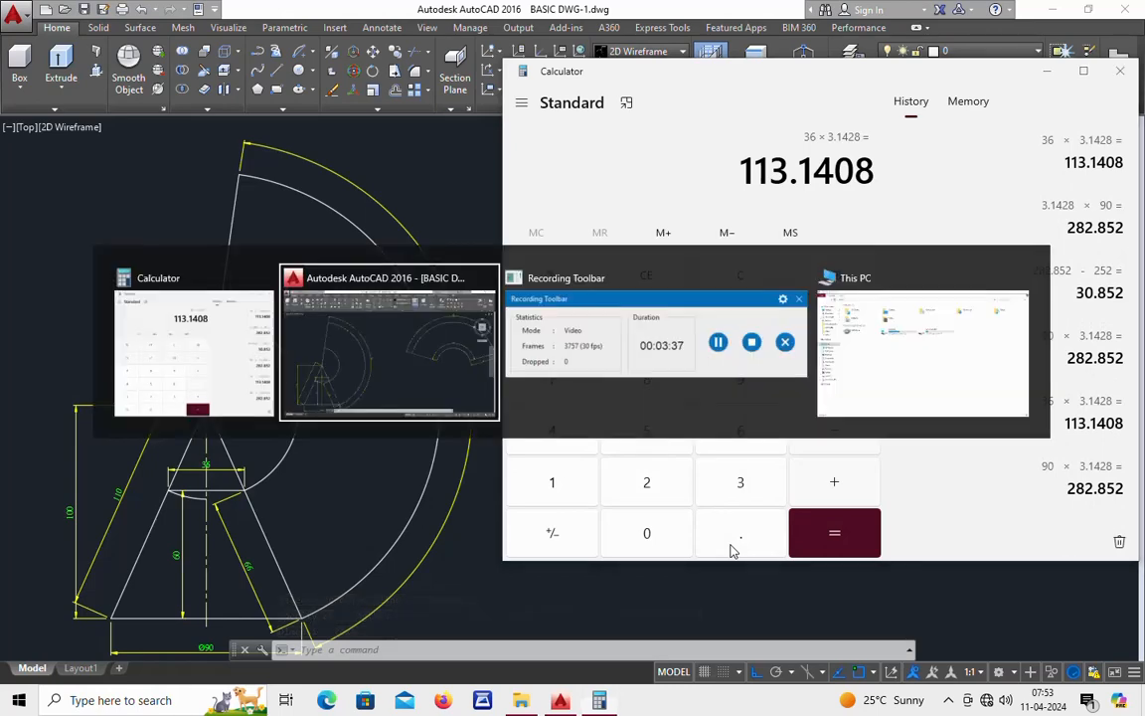
scroll(978, 319, up, 4)
mouse_move(977, 320)
middle_down()
mouse_move(731, 356)
mouse_move(786, 455)
middle_up()
scroll(652, 380, down, 4)
scroll(771, 390, up, 2)
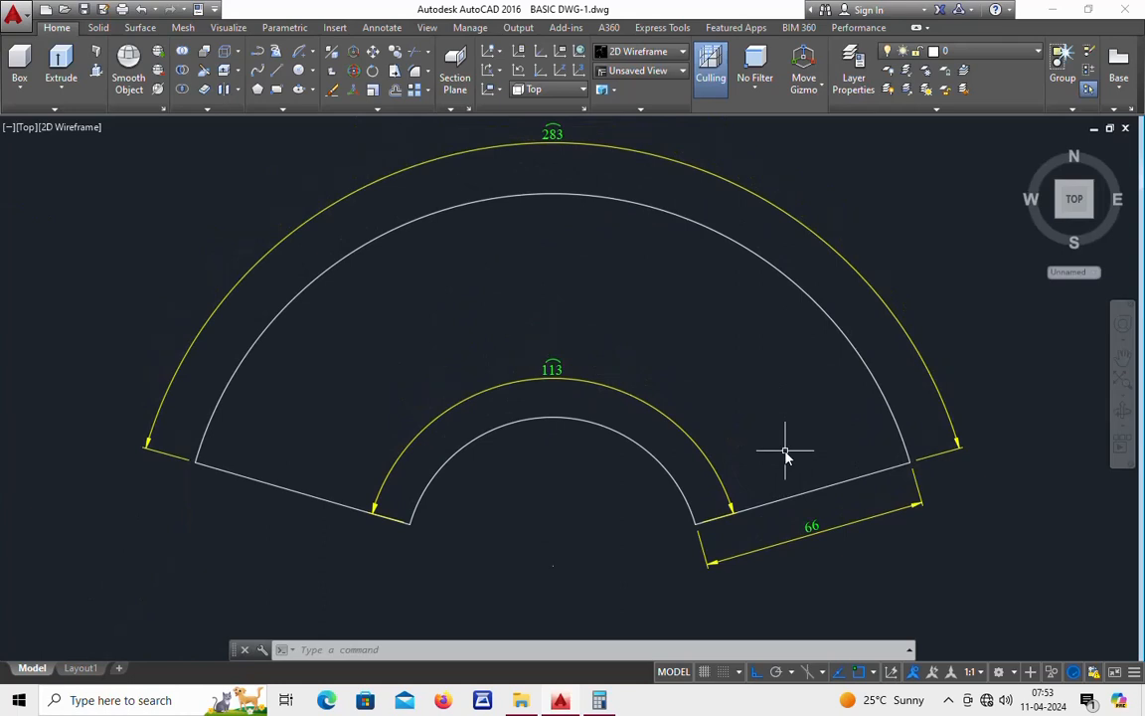